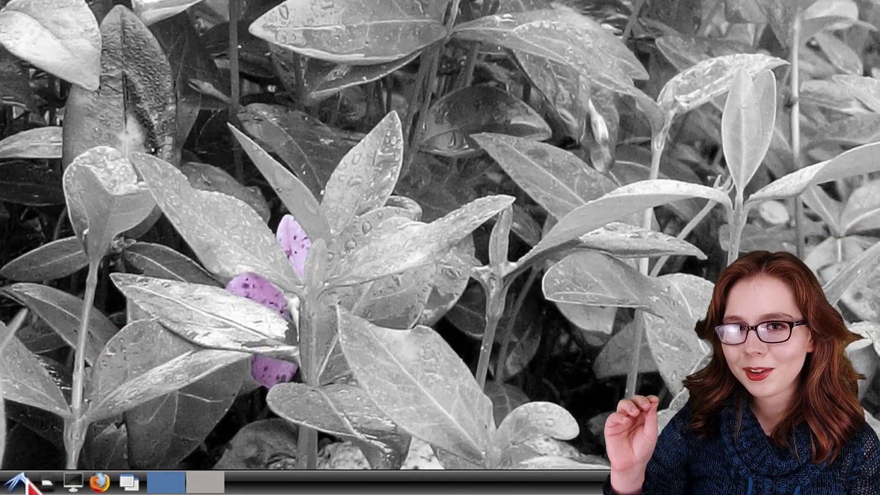
# Step: Launch Firefox ESR from the Internet section of the LXDE applications menu
pyautogui.click(12, 485)
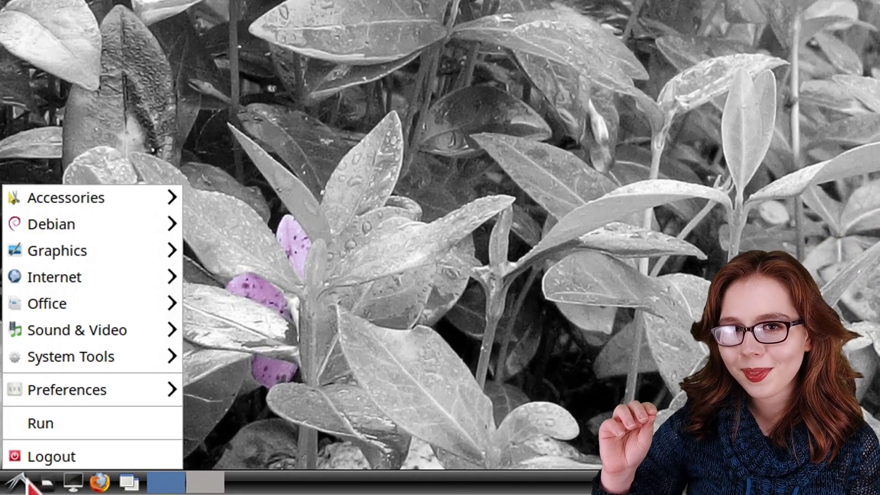
pyautogui.moveTo(130, 282)
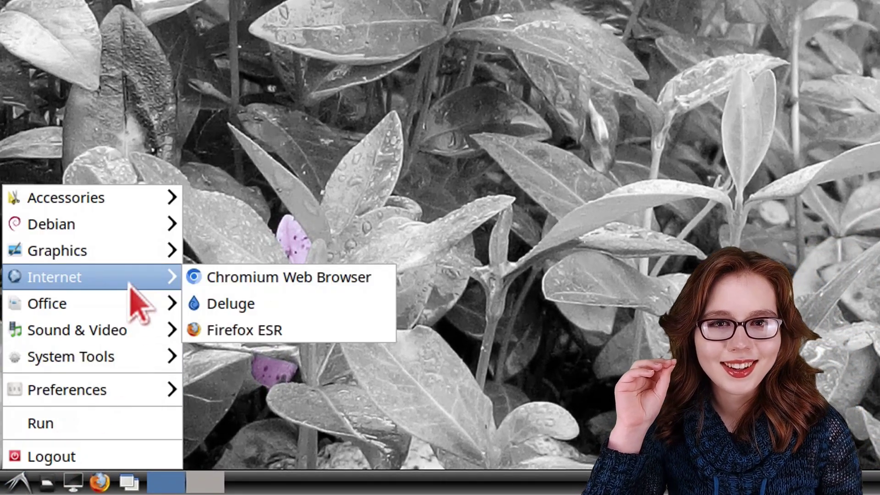
pyautogui.click(301, 331)
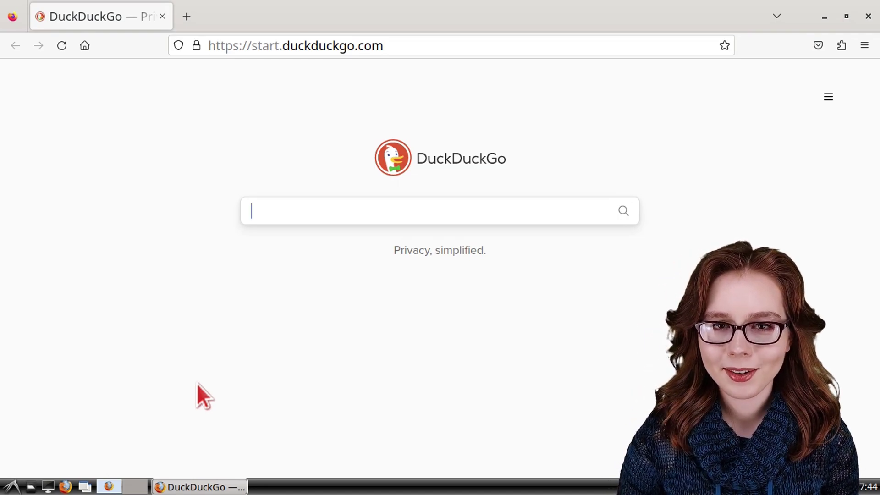
# Step: Load a contenteditable data:text/html page titled 'Notepad' in the current tab
pyautogui.click(546, 46)
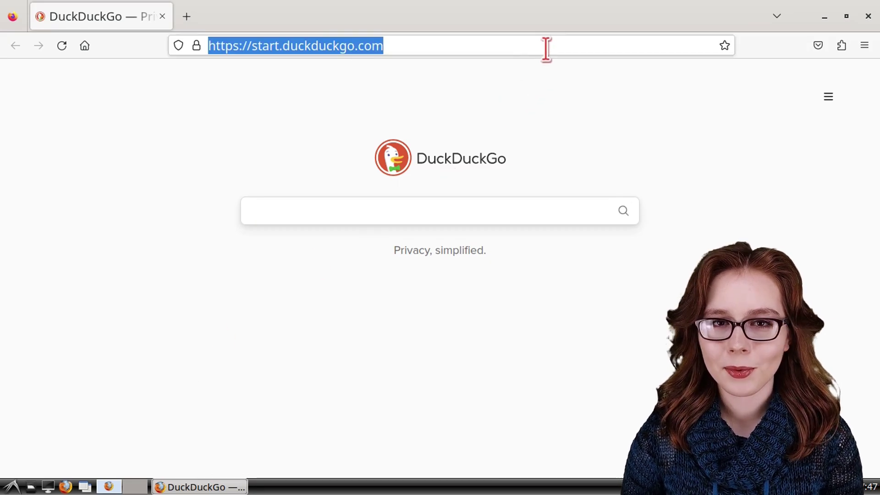
pyautogui.write('data:tex')
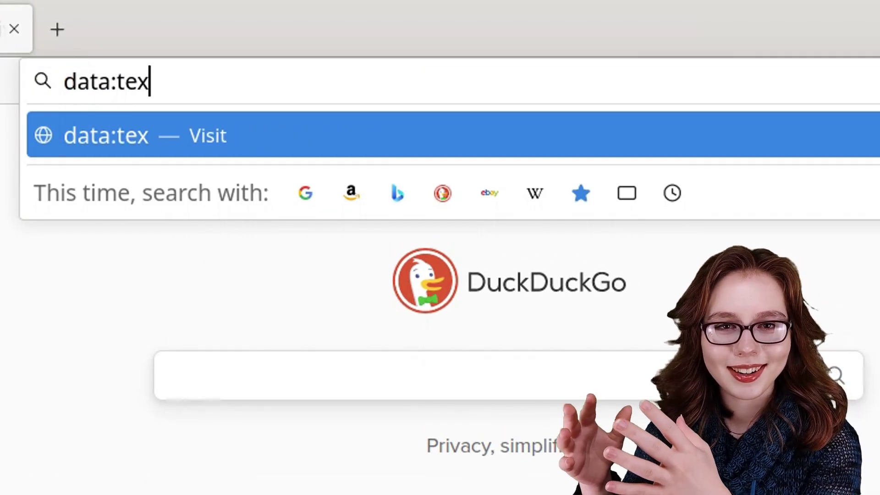
pyautogui.write('t/html,<')
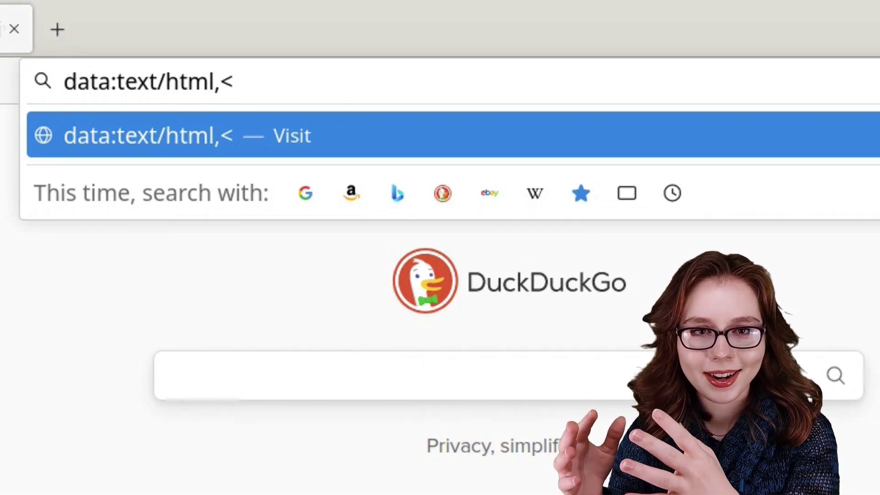
pyautogui.write('html conte')
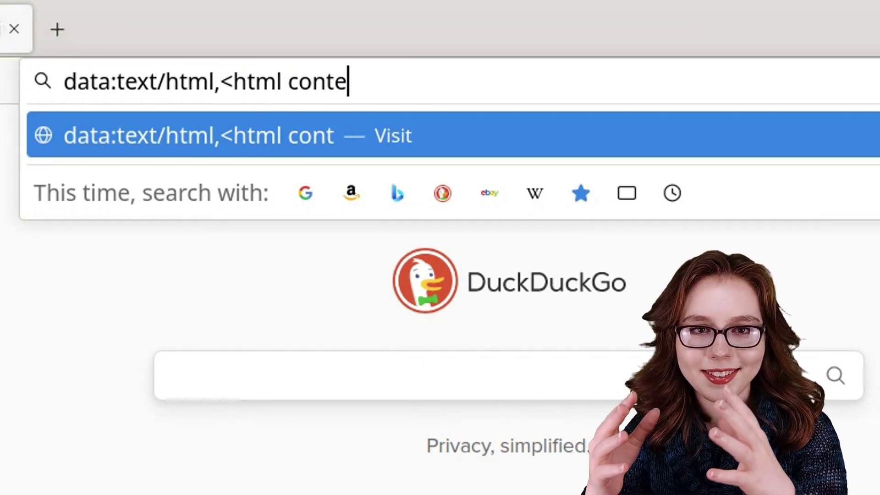
pyautogui.write('nteditable=')
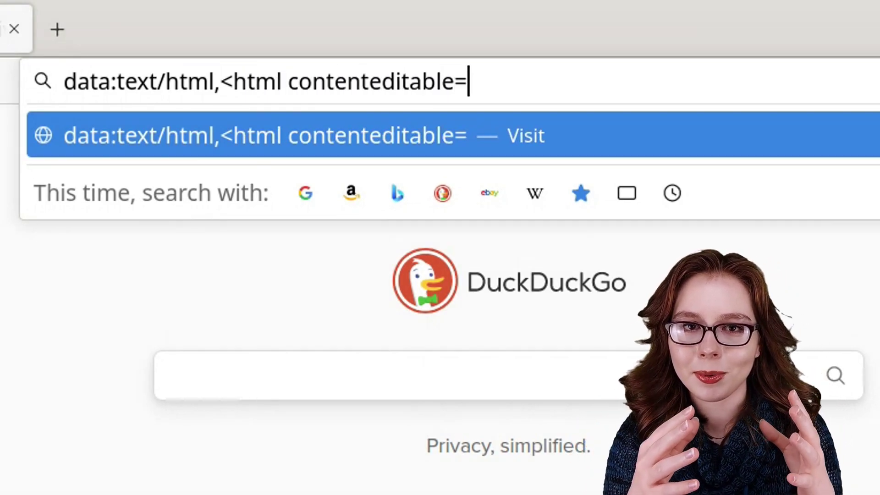
pyautogui.write('"true')
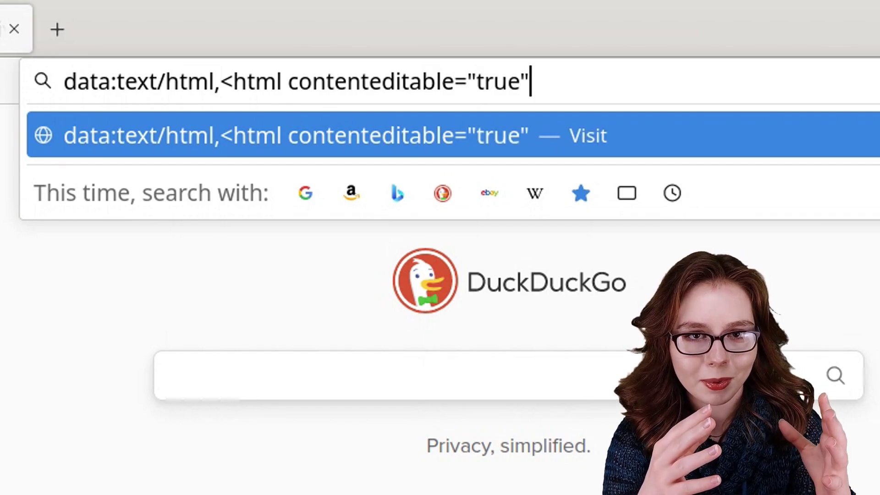
pyautogui.write('">')
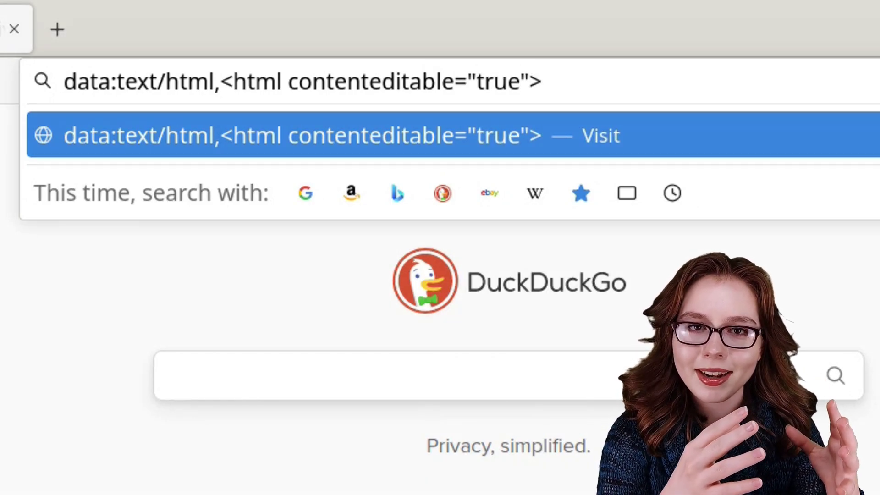
pyautogui.write('<Title')
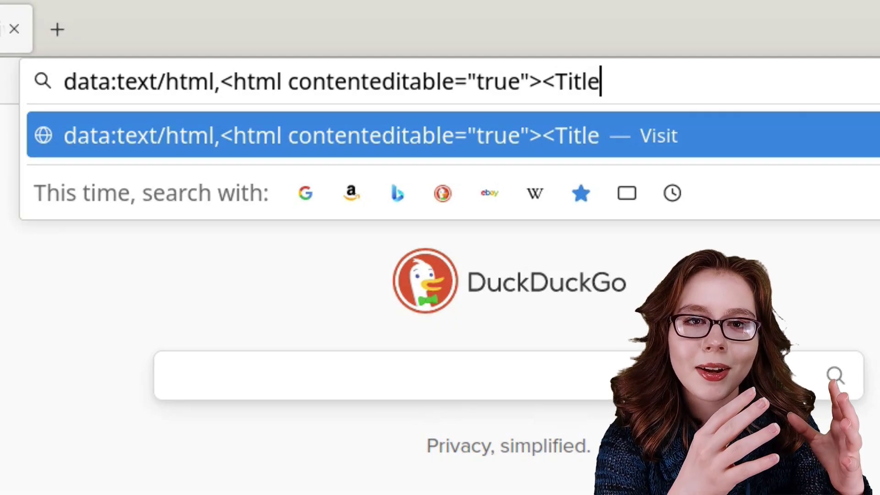
pyautogui.write('>')
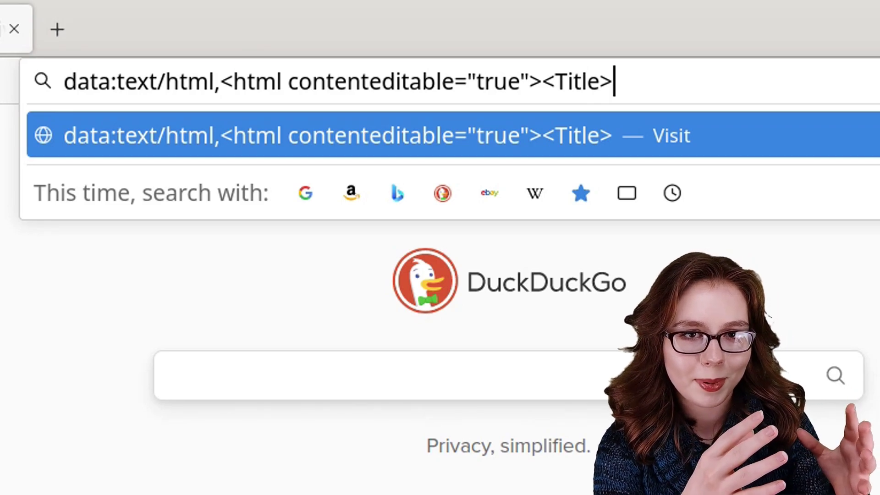
pyautogui.write('Notepad')
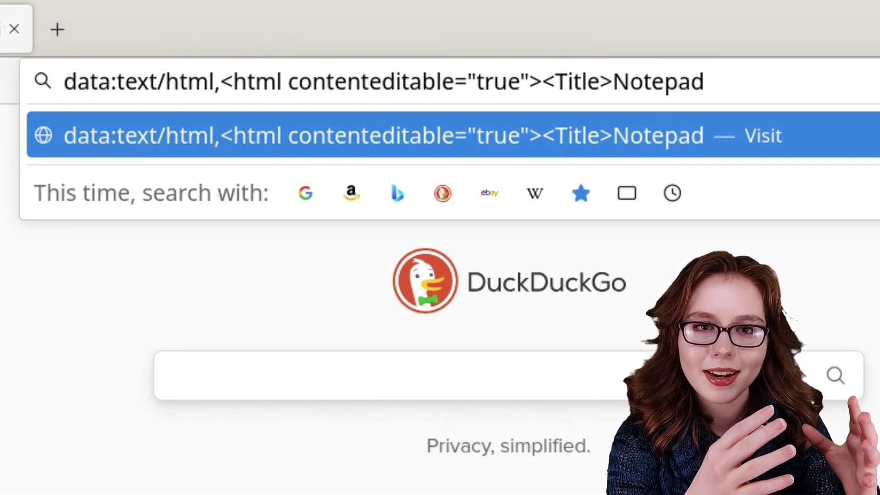
pyautogui.write('</')
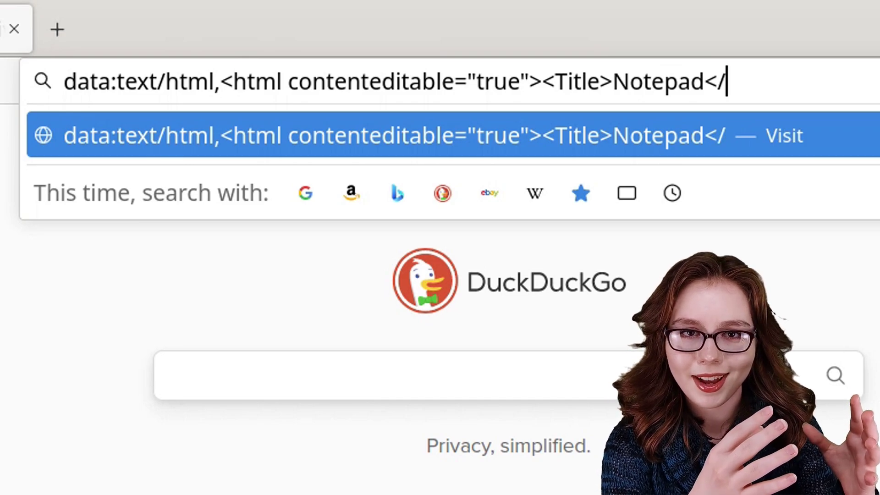
pyautogui.write('Title')
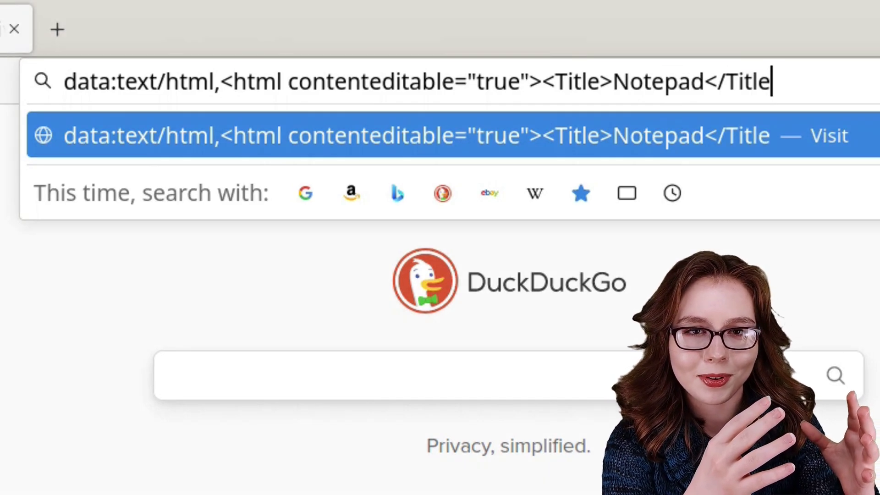
pyautogui.write('>')
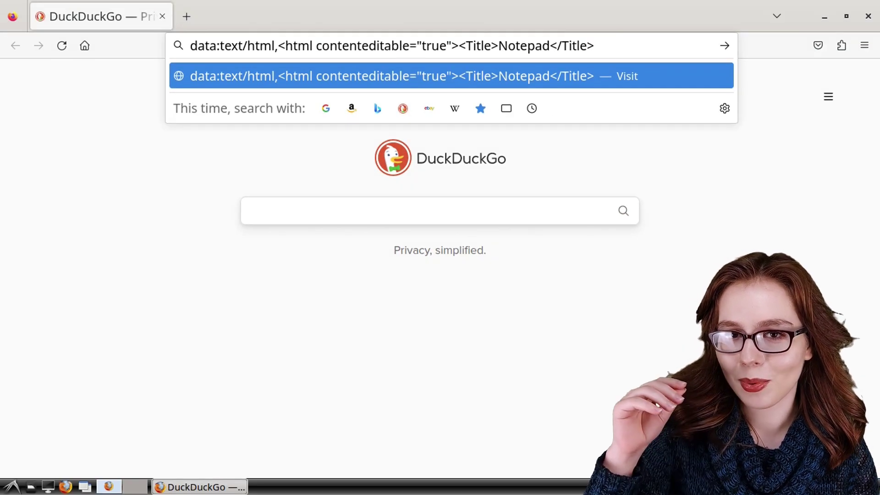
pyautogui.press('Return')
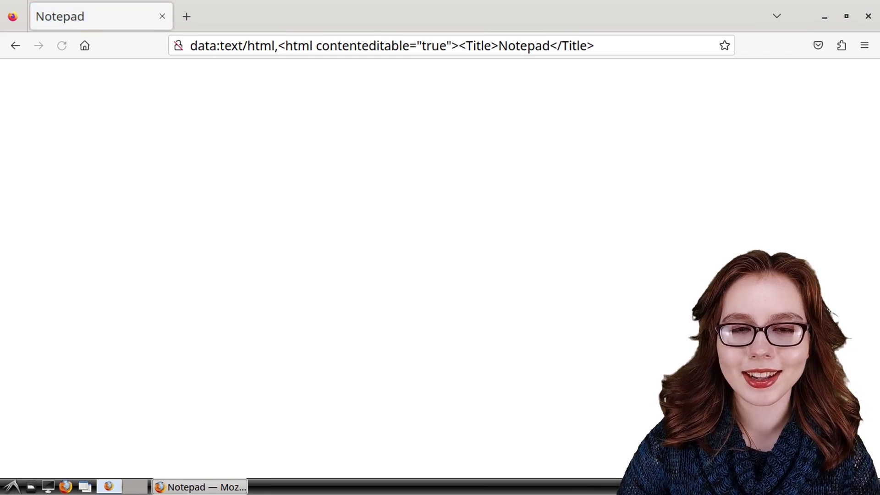
# Step: Write 'My Notes!' on the Notepad page, bookmark it, and begin saving it as Notepad.html
pyautogui.click(130, 94)
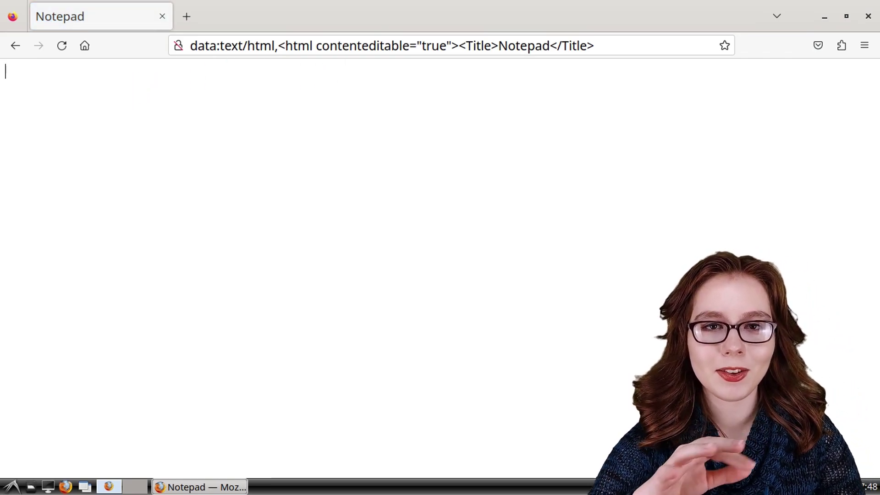
pyautogui.write('My Notes')
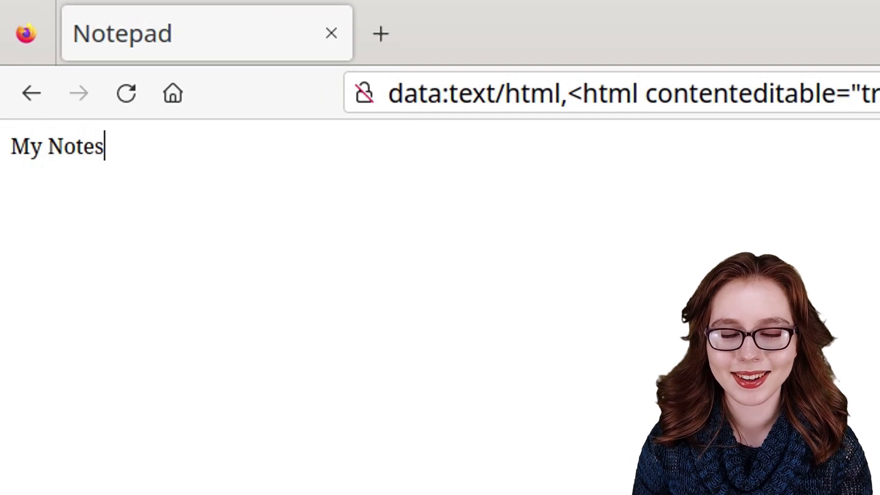
pyautogui.write('!')
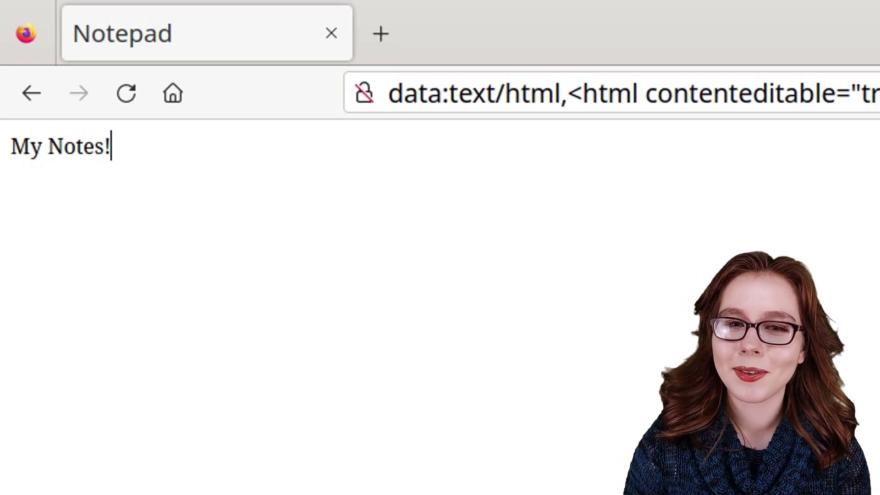
pyautogui.hotkey('ctrl', 'd')
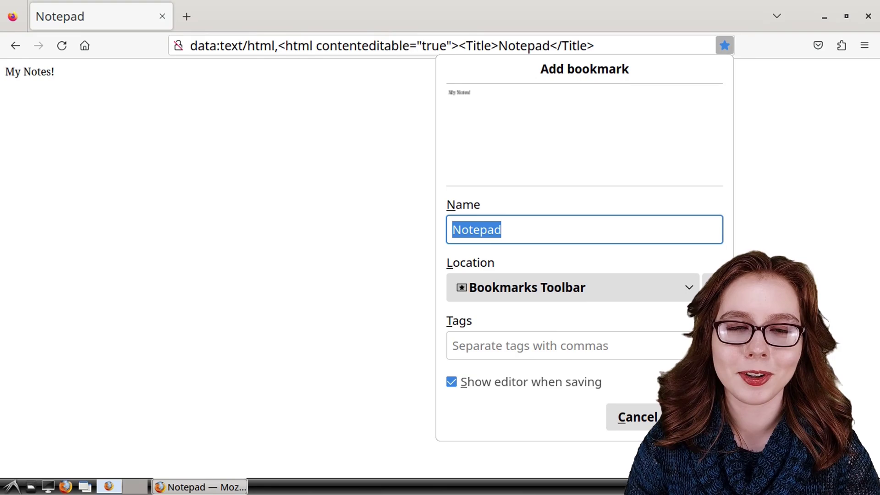
pyautogui.press('Return')
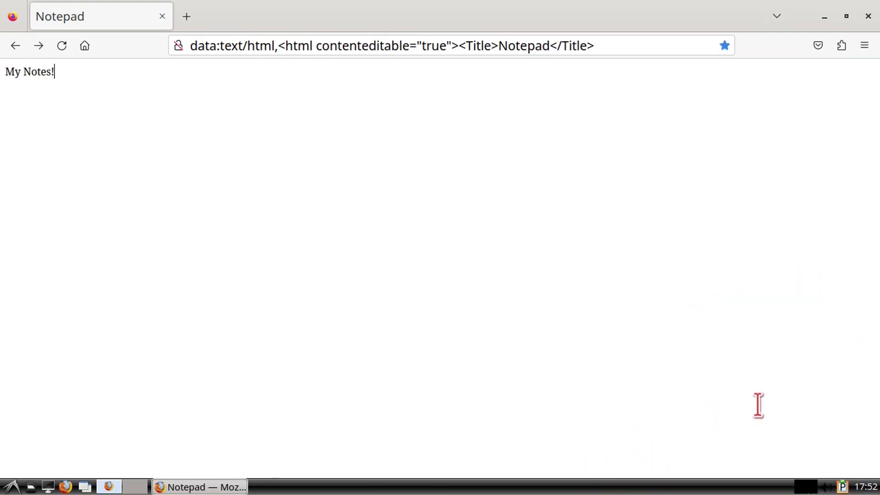
pyautogui.hotkey('ctrl', 's')
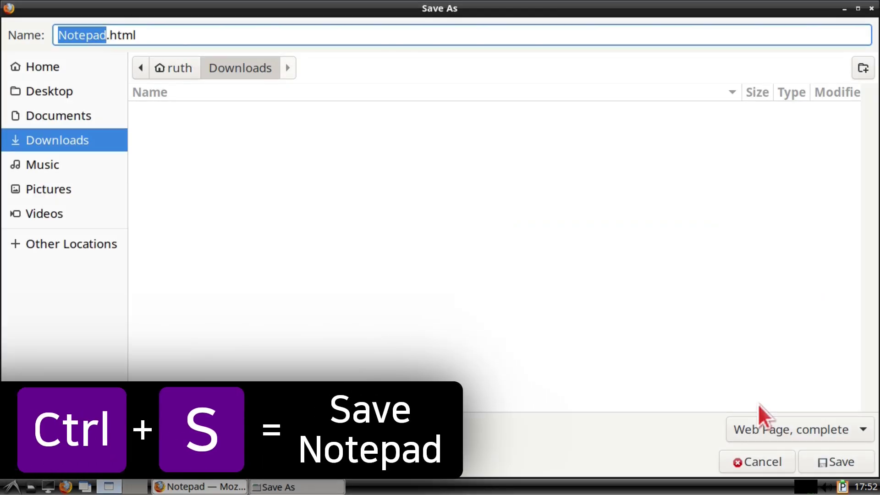
# Step: Save Notepad.html to Downloads, reopen it in a new tab, close that tab, and open Print
pyautogui.click(822, 462)
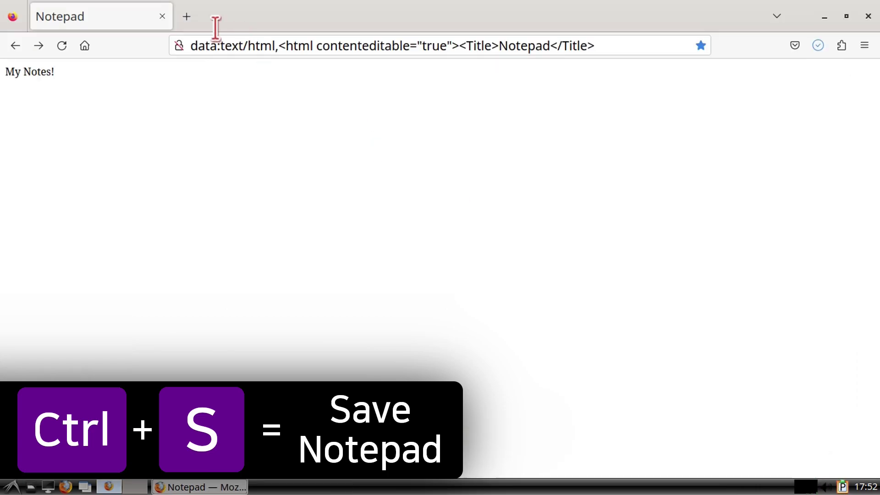
pyautogui.click(192, 16)
pyautogui.hotkey('ctrl', 'o')
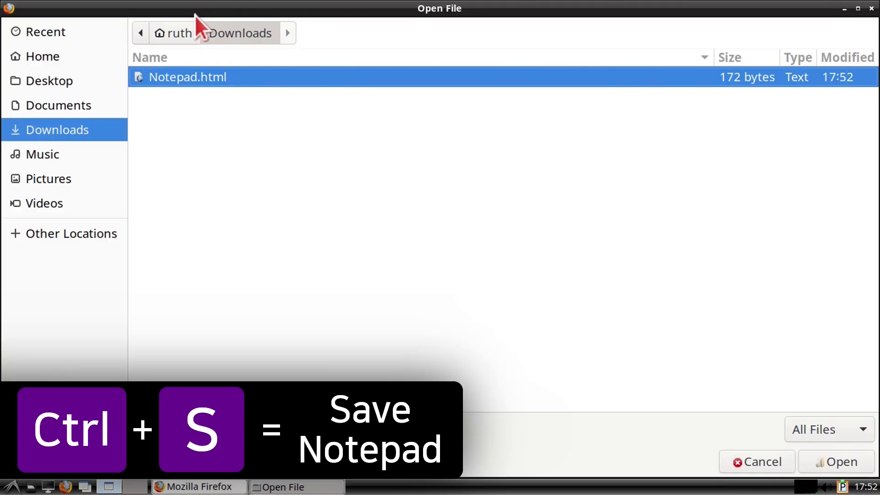
pyautogui.press('Return')
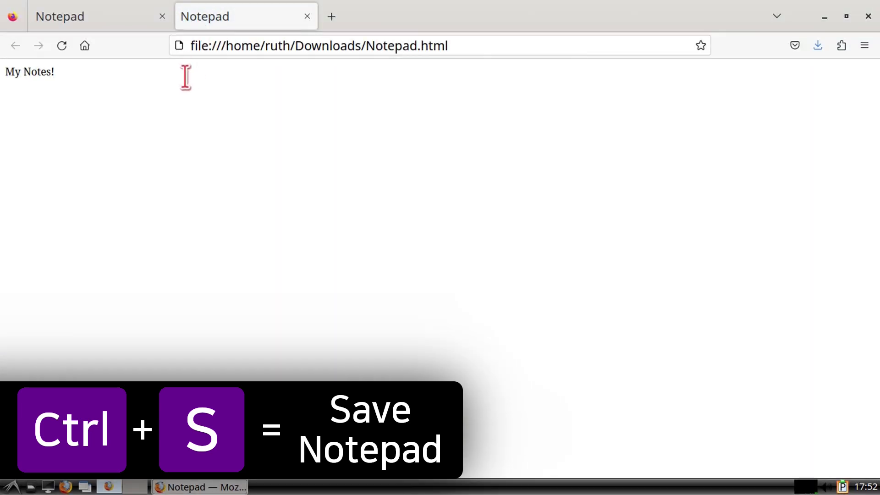
pyautogui.click(307, 17)
pyautogui.hotkey('ctrl', 'p')
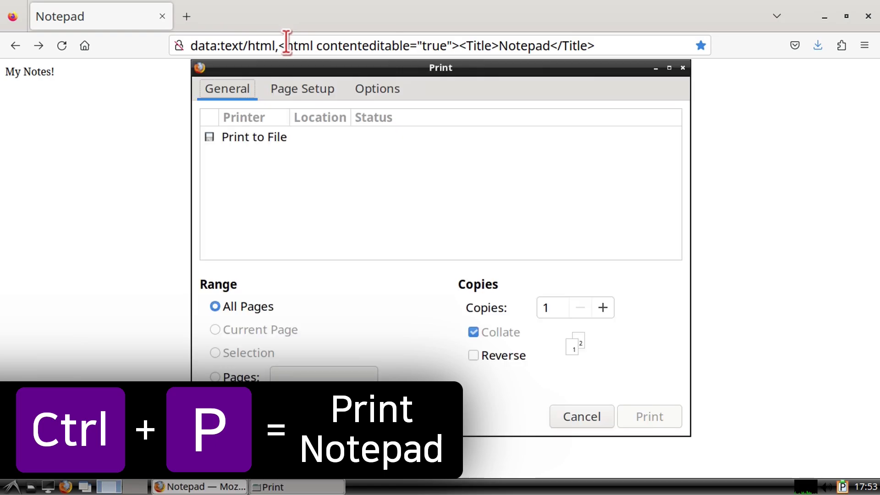
# Step: Print the Notepad page with Print to File as ~/mozilla.pdf
pyautogui.click(320, 139)
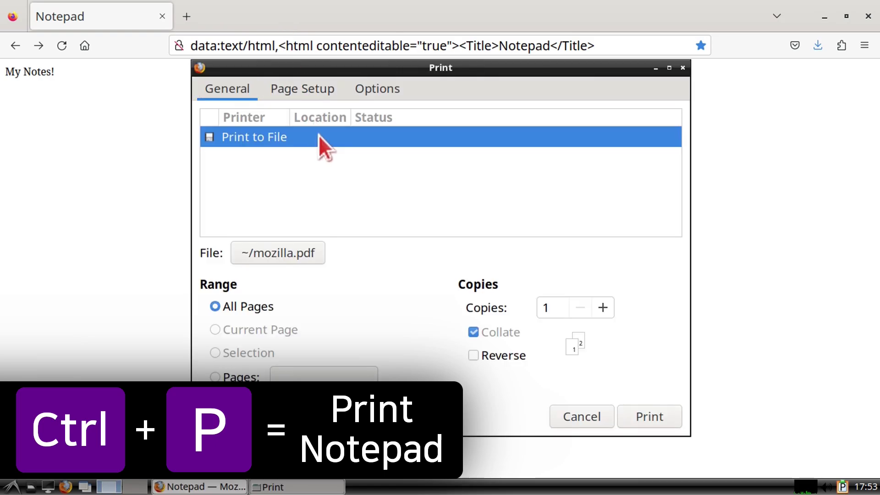
pyautogui.click(672, 413)
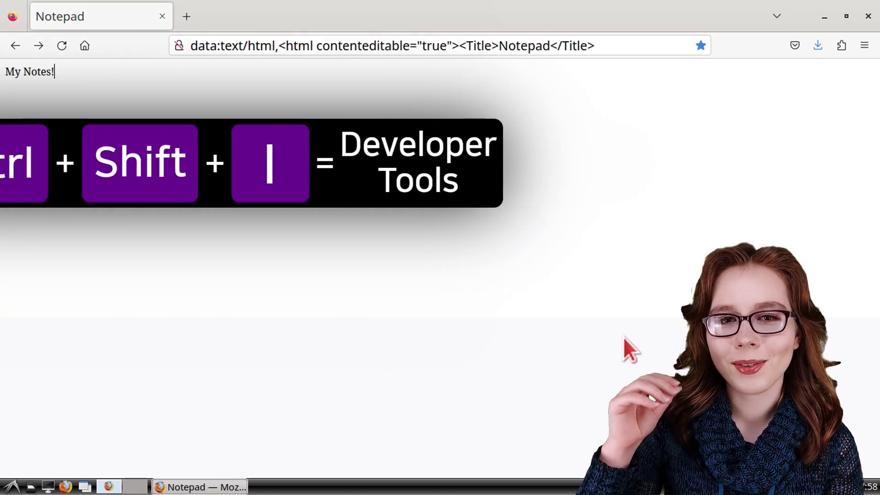
# Step: Open the developer tools and undock them into a separate window
pyautogui.hotkey('ctrl', 'shift', 'i')
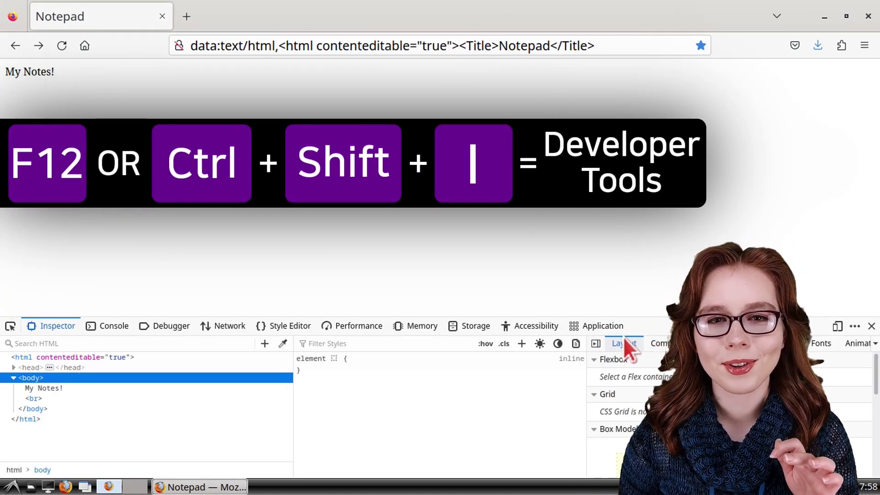
pyautogui.press('F12')
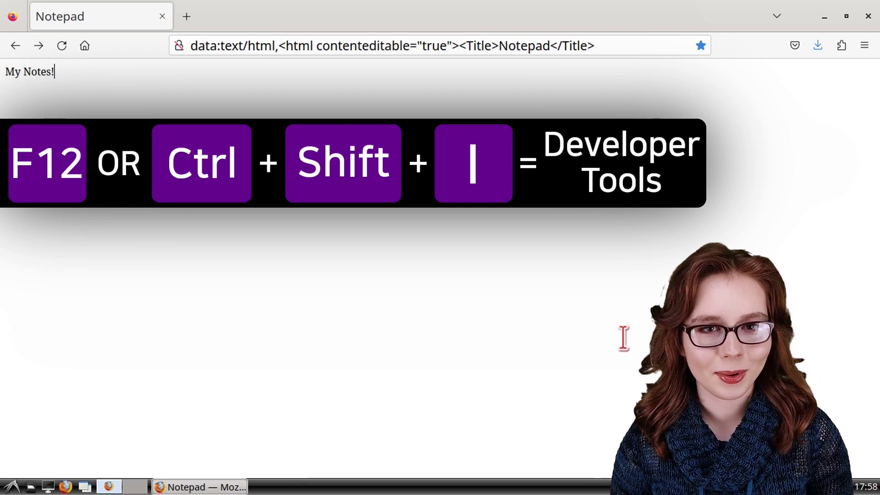
pyautogui.press('F12')
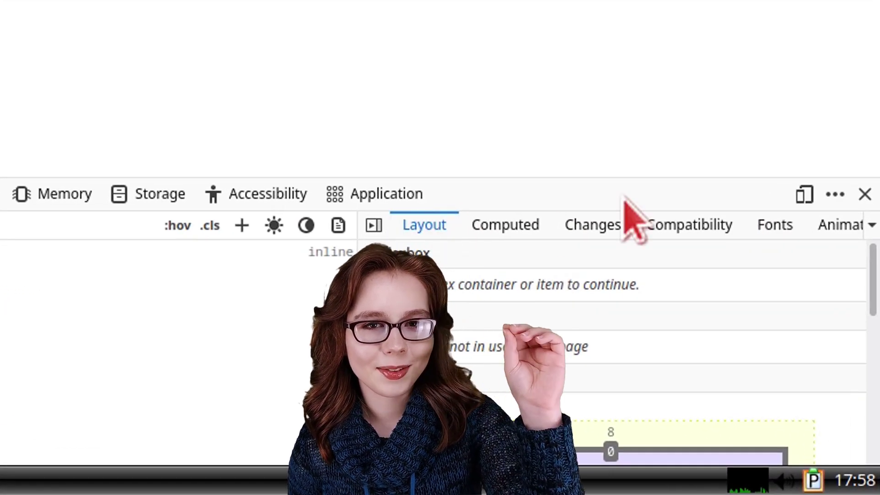
pyautogui.click(837, 205)
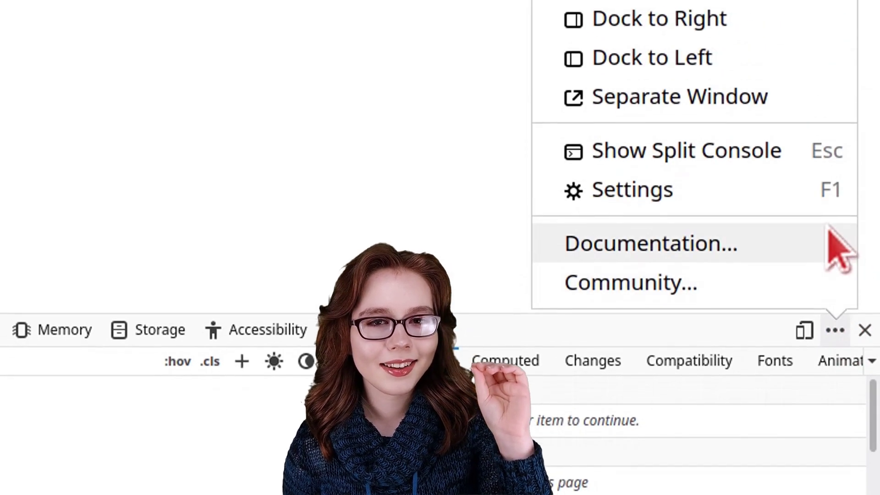
pyautogui.click(796, 129)
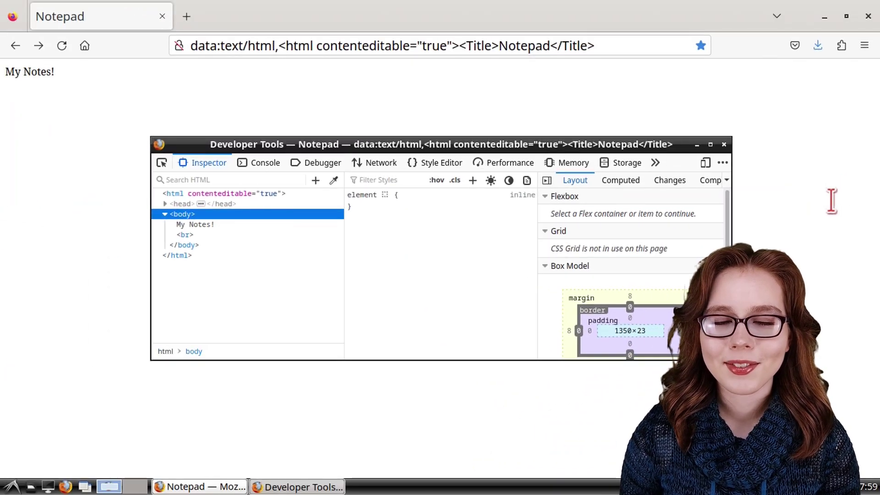
# Step: Maximize the DevTools window and zoom its interface in, then back out
pyautogui.click(710, 144)
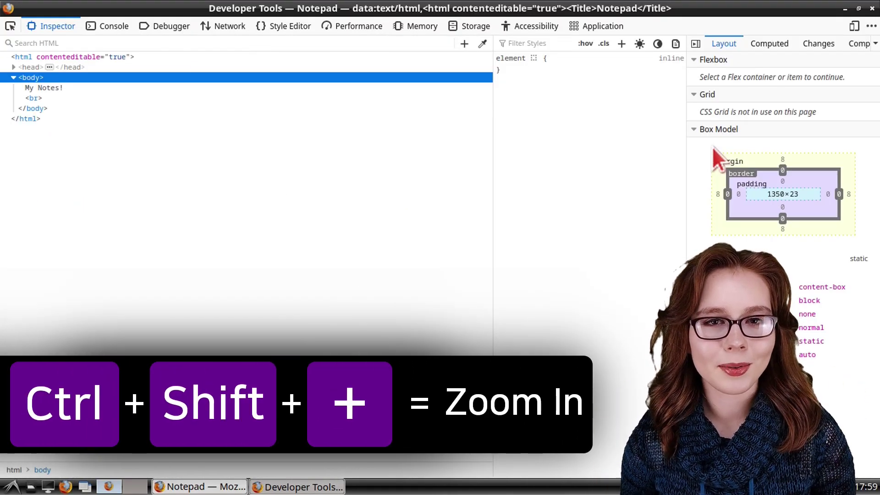
pyautogui.hotkey('ctrl', 'shift', '+')
pyautogui.hotkey('ctrl', 'shift', '+')
pyautogui.hotkey('ctrl', 'shift', '+')
pyautogui.hotkey('ctrl', 'shift', '+')
pyautogui.hotkey('ctrl', 'shift', '+')
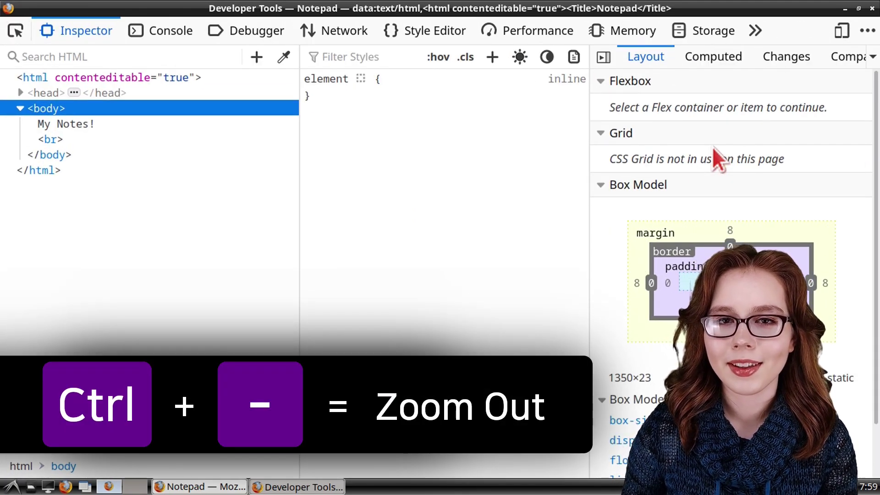
pyautogui.hotkey('ctrl', '-')
pyautogui.hotkey('ctrl', '-')
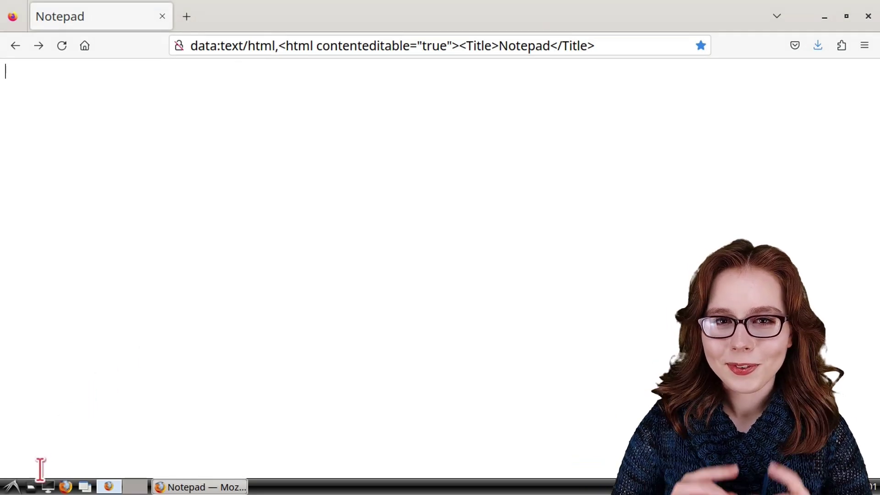
# Step: Open Pictures in the file manager, copy Headline.png, and close the window
pyautogui.click(31, 486)
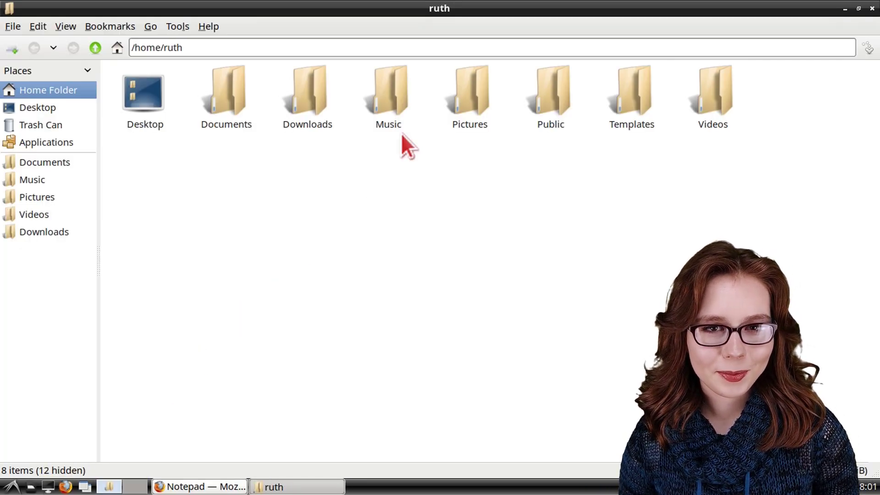
pyautogui.click(471, 82)
pyautogui.doubleClick(471, 78)
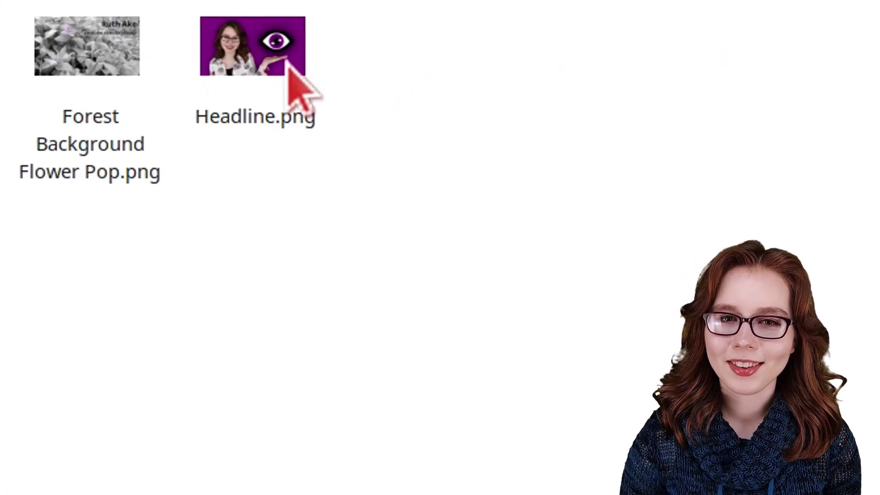
pyautogui.rightClick(243, 100)
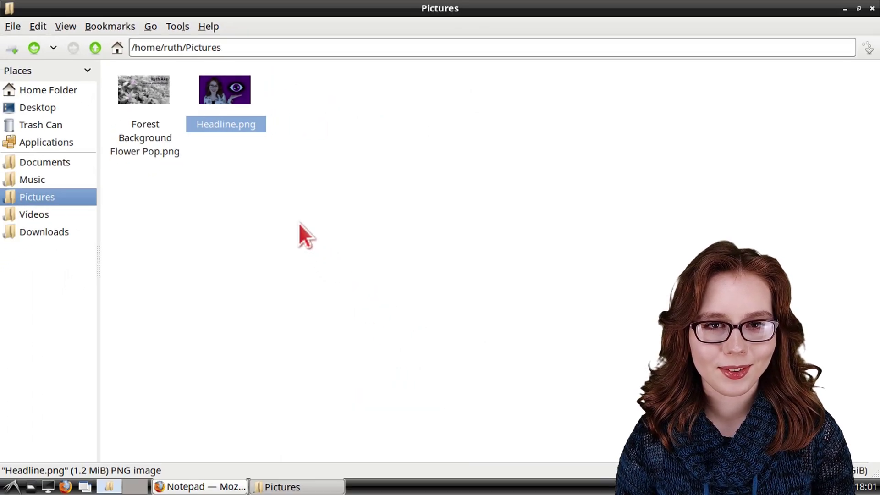
pyautogui.hotkey('alt', 'F4')
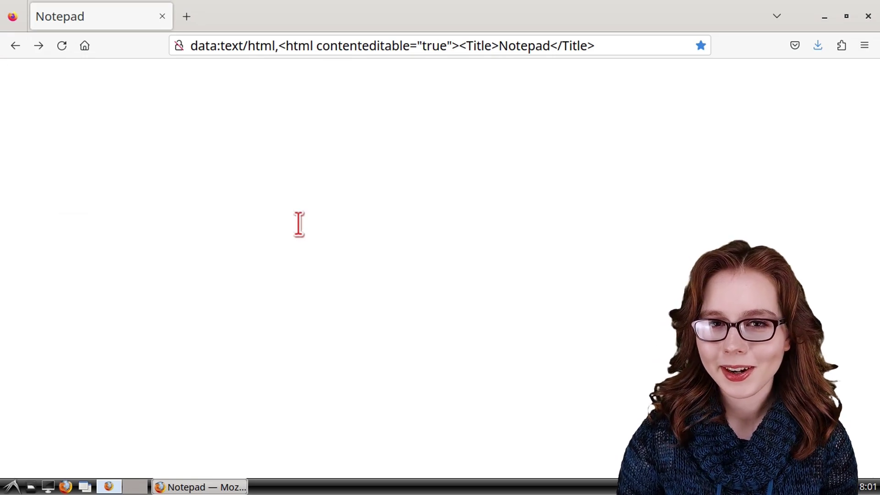
# Step: Paste the copied Headline image into the Notepad page and select everything
pyautogui.rightClick(299, 224)
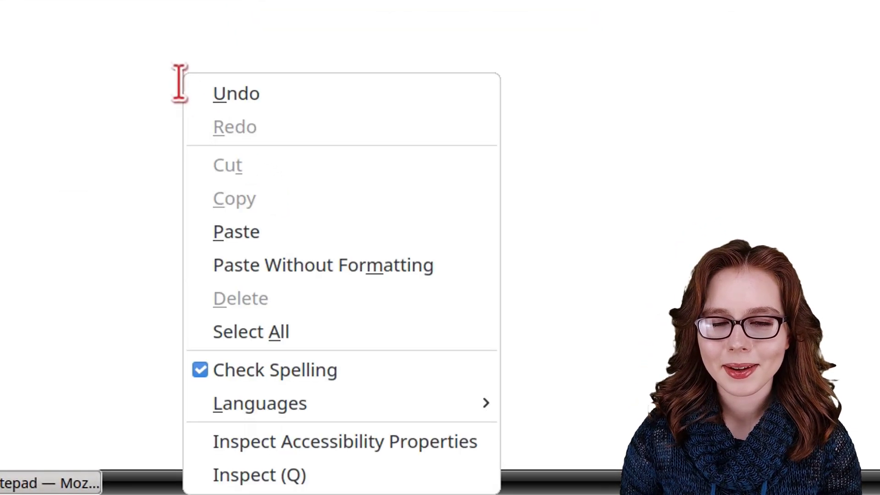
pyautogui.click(307, 229)
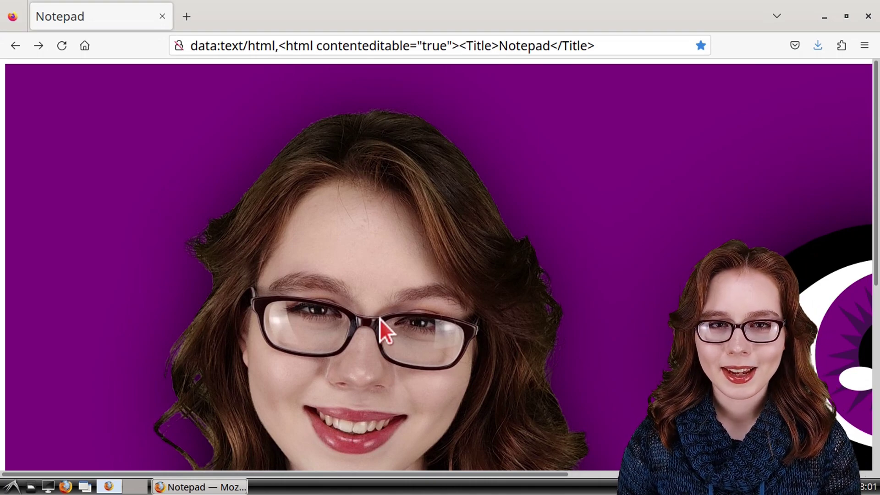
pyautogui.hotkey('ctrl', 'a')
# Step: Inspect the pasted image and copy its base64 data URL from the img src
pyautogui.rightClick(232, 175)
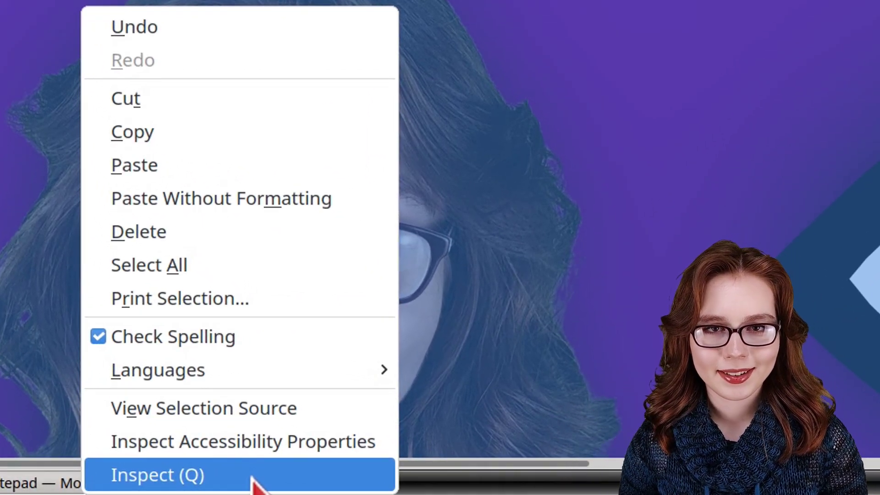
pyautogui.click(252, 475)
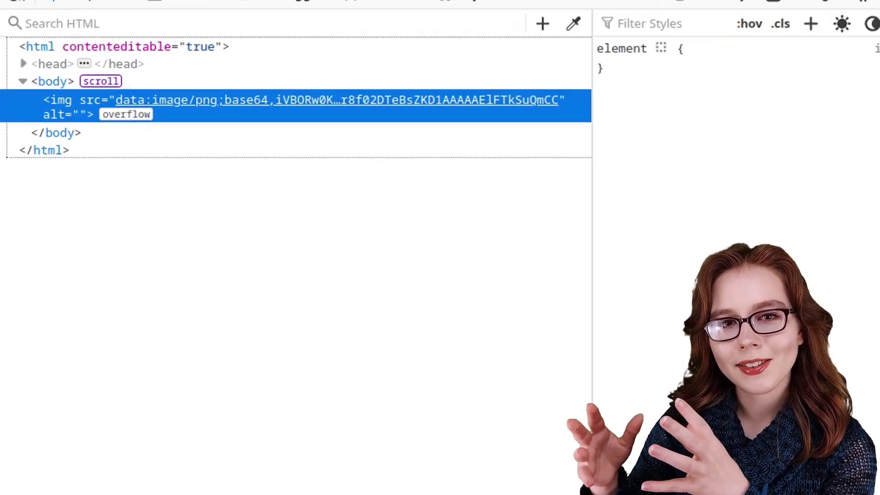
pyautogui.click(261, 104)
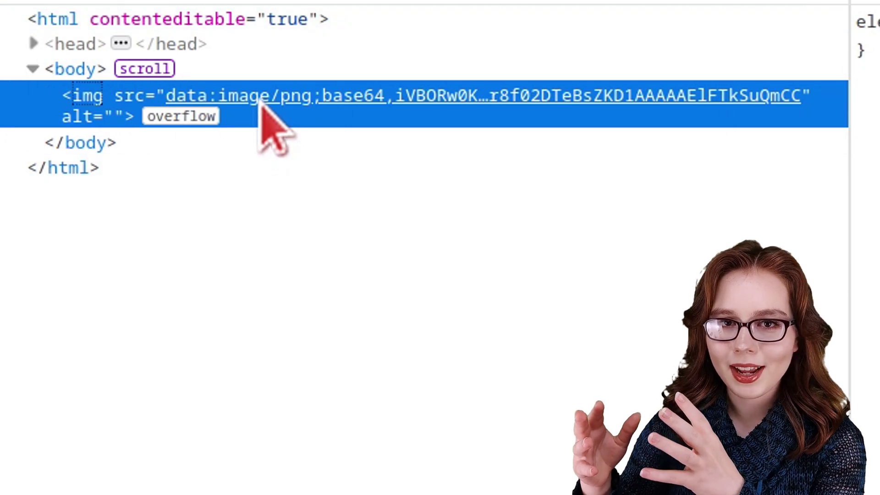
pyautogui.moveTo(260, 101)
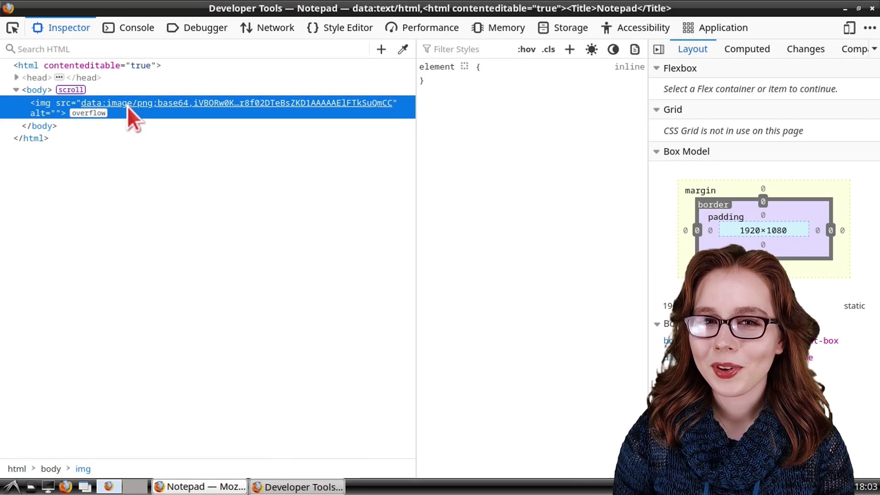
pyautogui.doubleClick(128, 105)
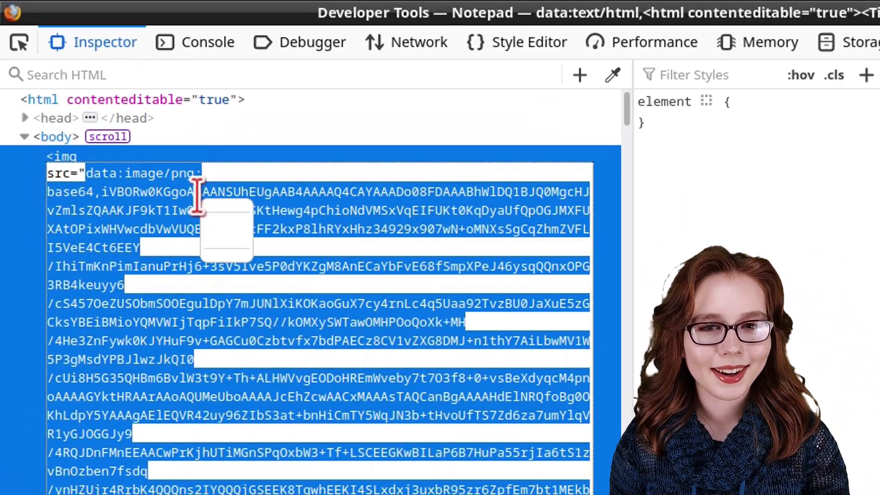
pyautogui.rightClick(131, 130)
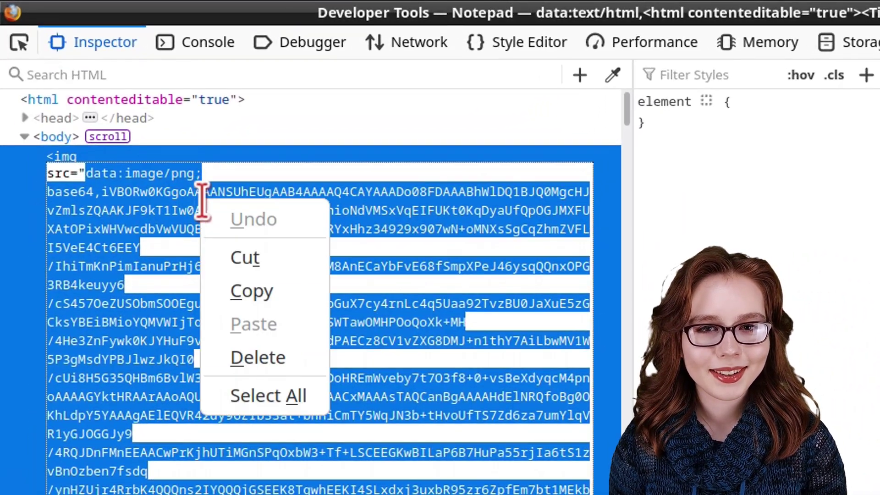
pyautogui.click(296, 288)
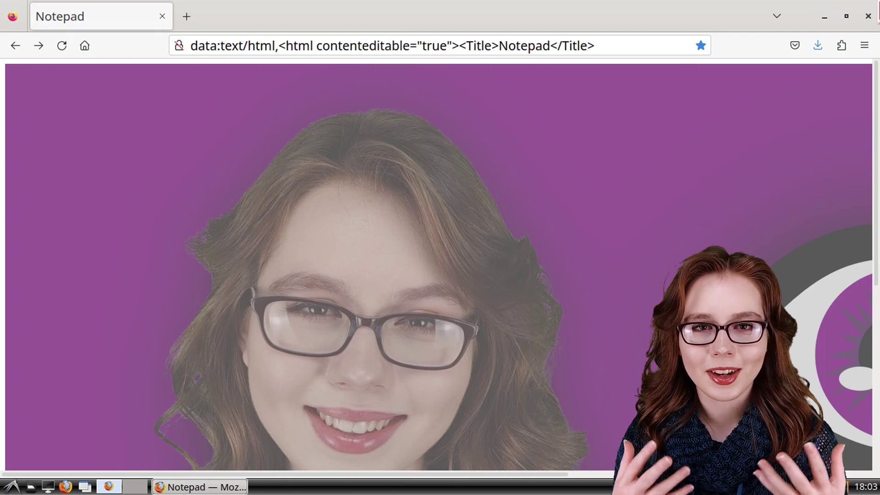
# Step: Open cnbc.com in a new tab and scroll to the Saks headline
pyautogui.click(183, 17)
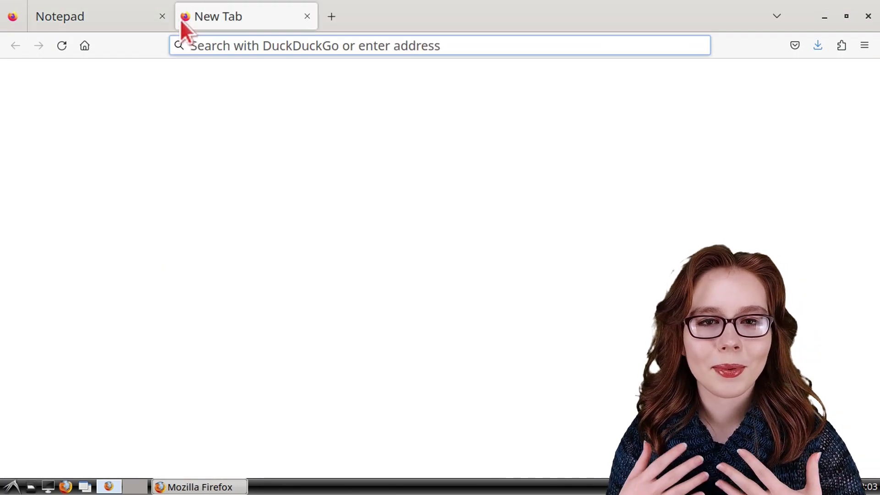
pyautogui.write('cnbc.com')
pyautogui.press('Return')
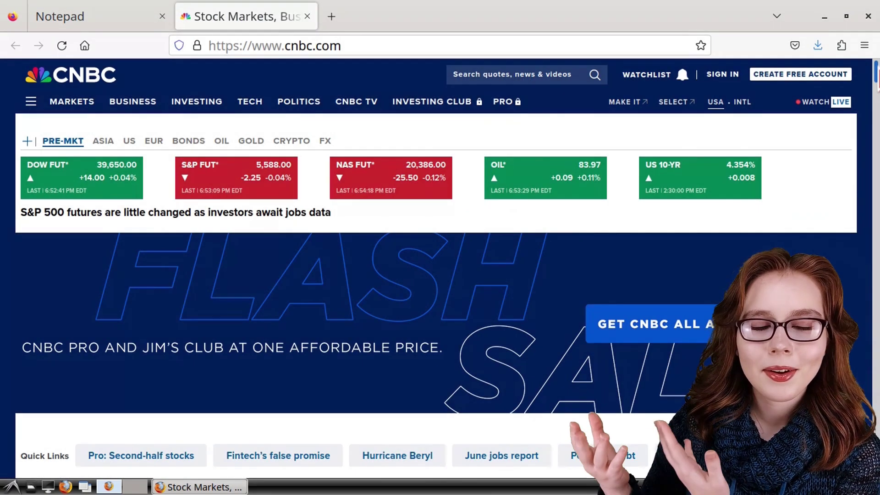
pyautogui.scroll(-7, 440, 275)
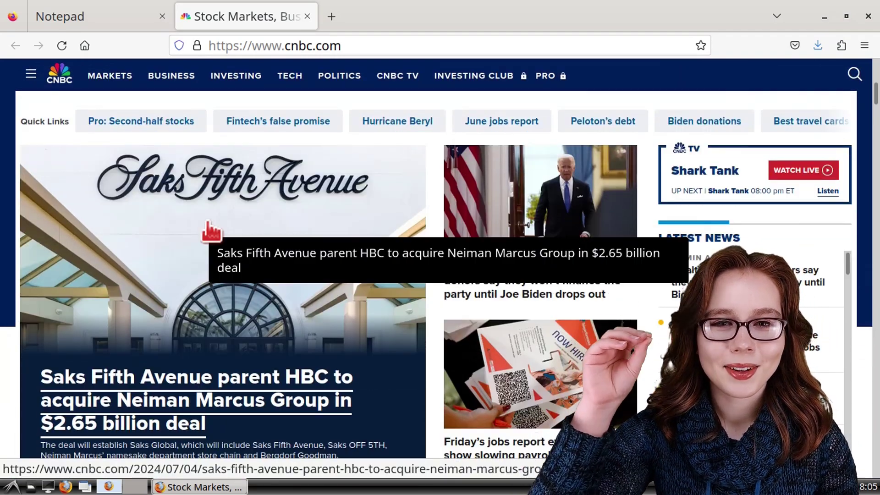
# Step: Paste the copied data URL into the Saks image's first source srcset, then close DevTools
pyautogui.rightClick(211, 232)
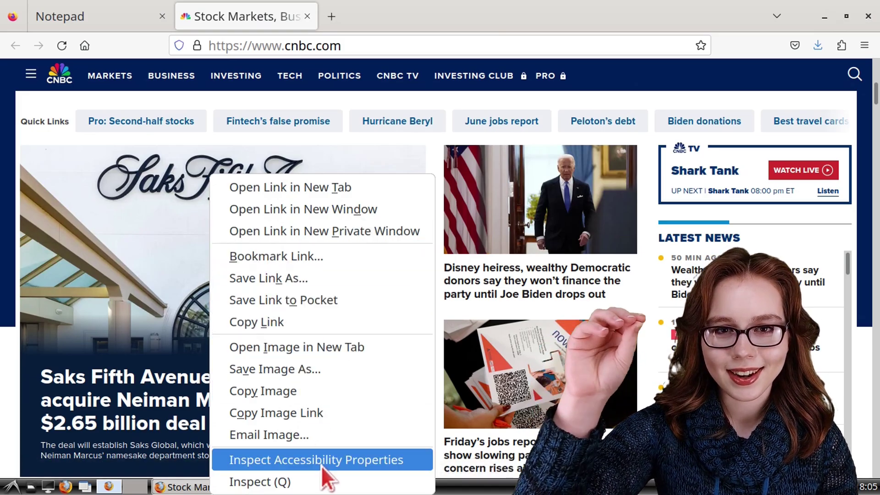
pyautogui.click(327, 481)
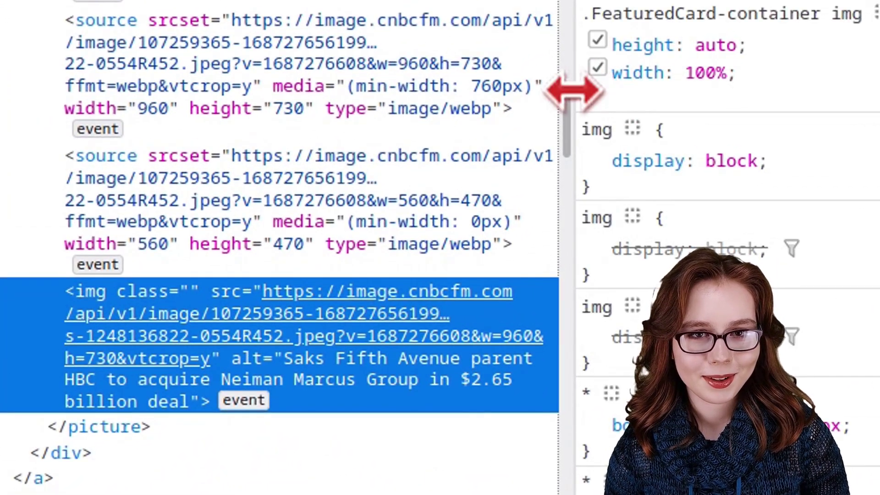
pyautogui.moveTo(568, 92); pyautogui.dragTo(567, 45)
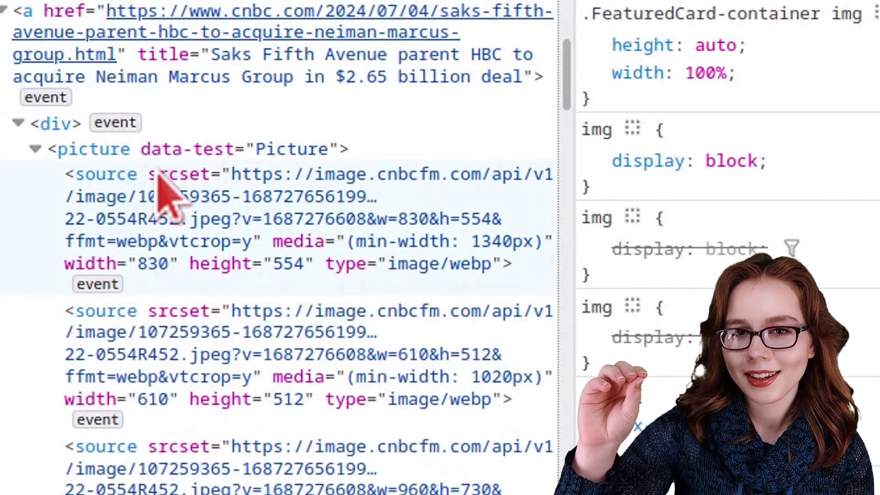
pyautogui.click(271, 182)
pyautogui.doubleClick(271, 182)
pyautogui.rightClick(269, 190)
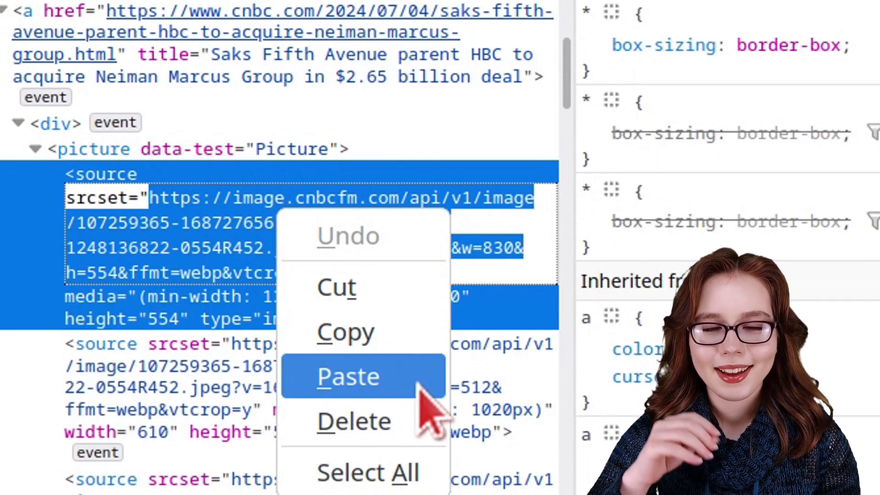
pyautogui.click(419, 383)
pyautogui.press('Return')
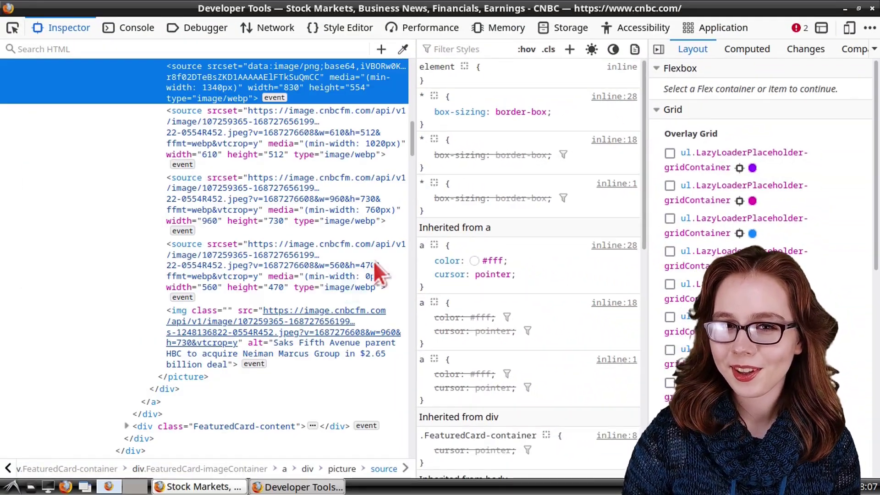
pyautogui.click(871, 8)
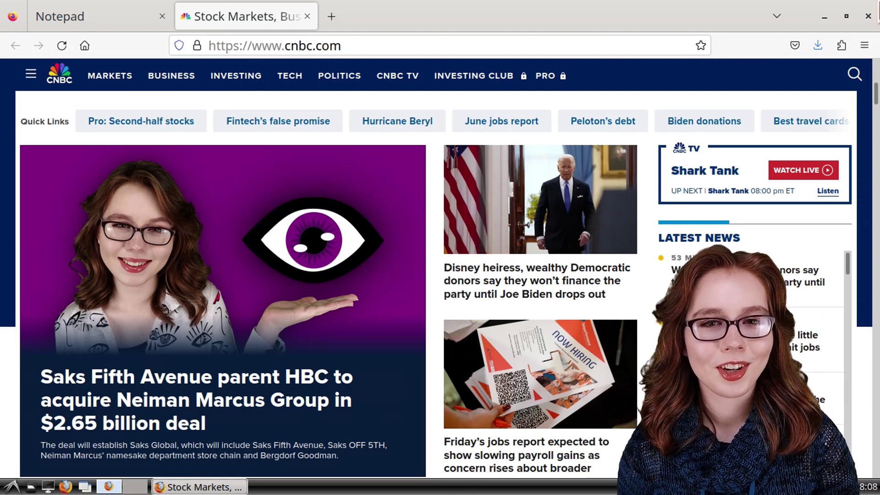
# Step: Edit the lead headline's text node to 'Violet Eye Flashcards Earnings Exceed $1 Trillion'
pyautogui.rightClick(235, 380)
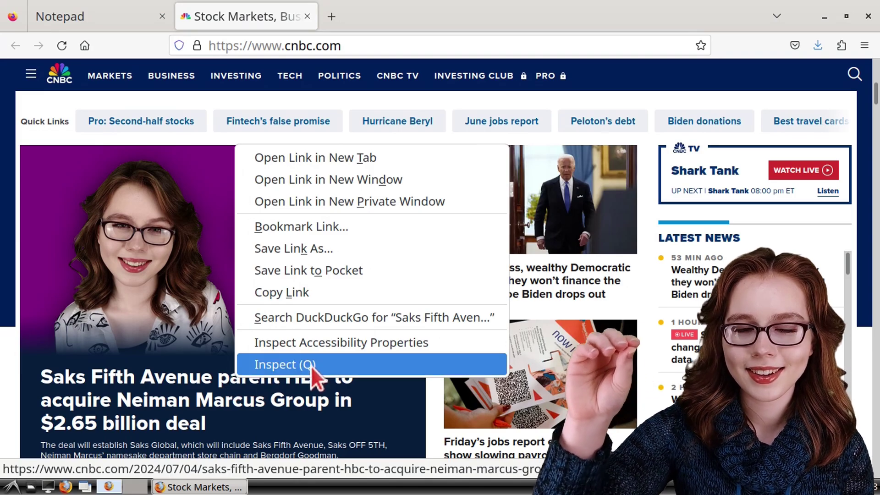
pyautogui.click(324, 364)
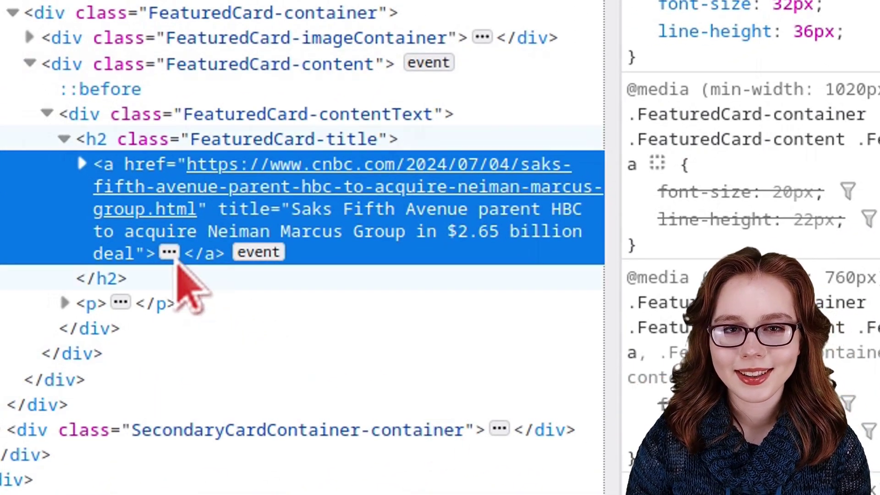
pyautogui.click(169, 253)
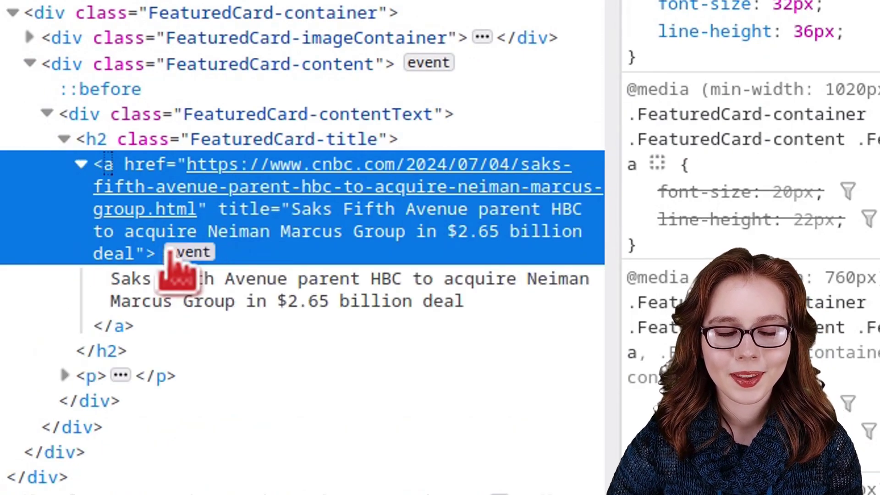
pyautogui.click(244, 282)
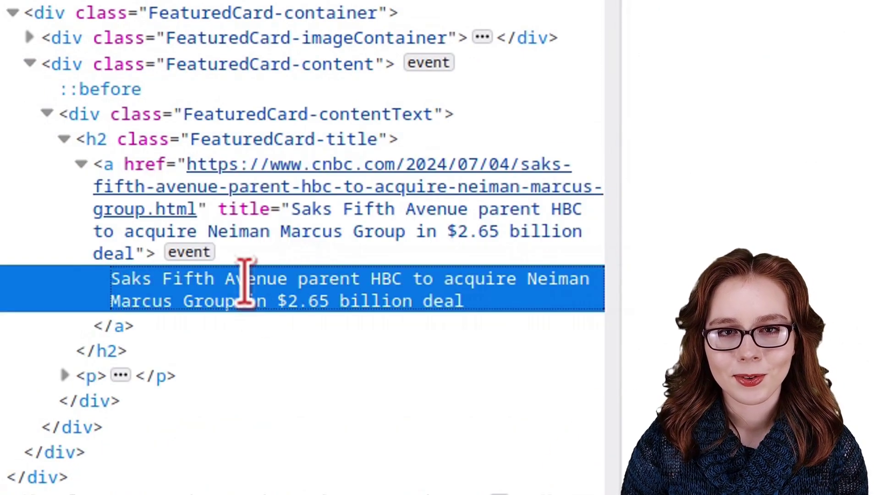
pyautogui.doubleClick(244, 282)
pyautogui.write('Violet E')
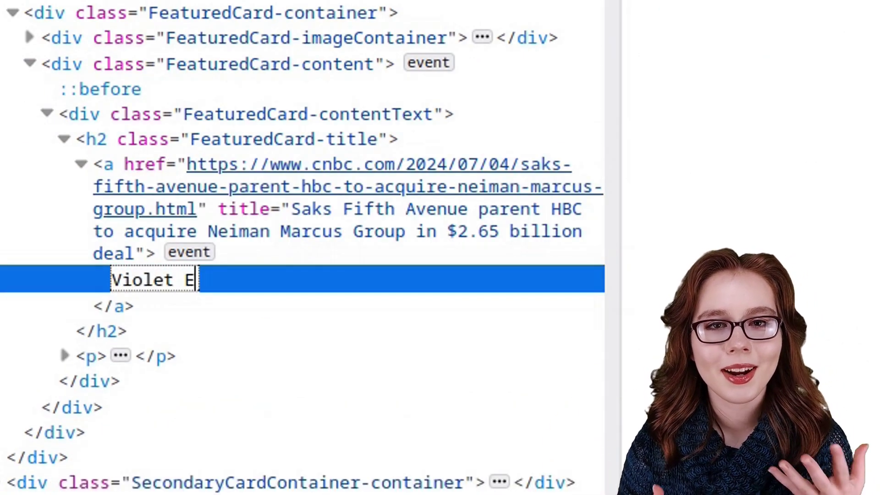
pyautogui.write('ye Flashcards Earnings Exc')
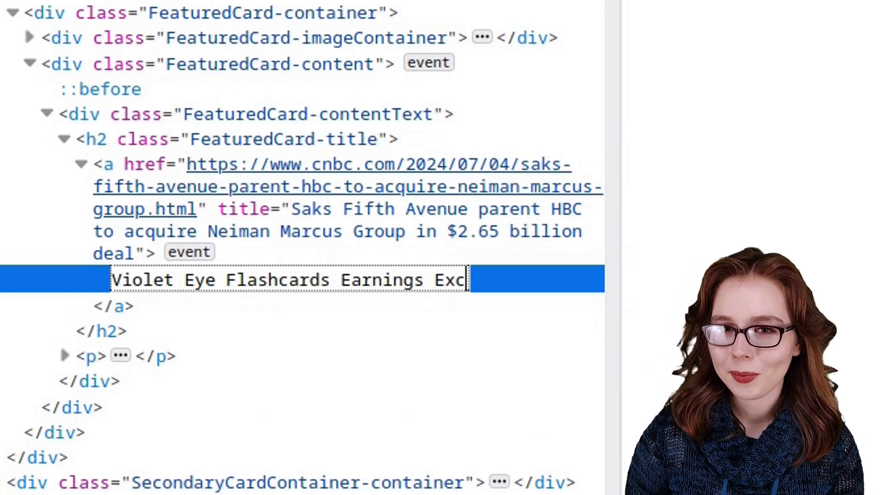
pyautogui.write('eed $1 Trillion')
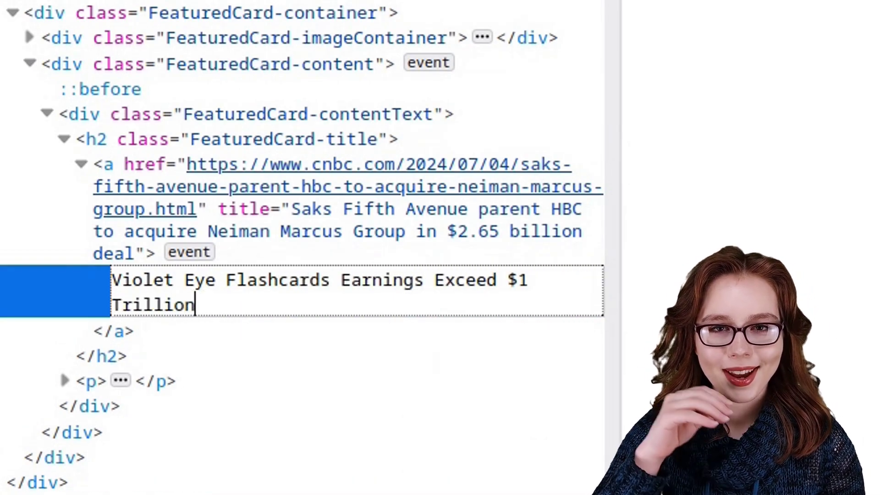
pyautogui.press('Return')
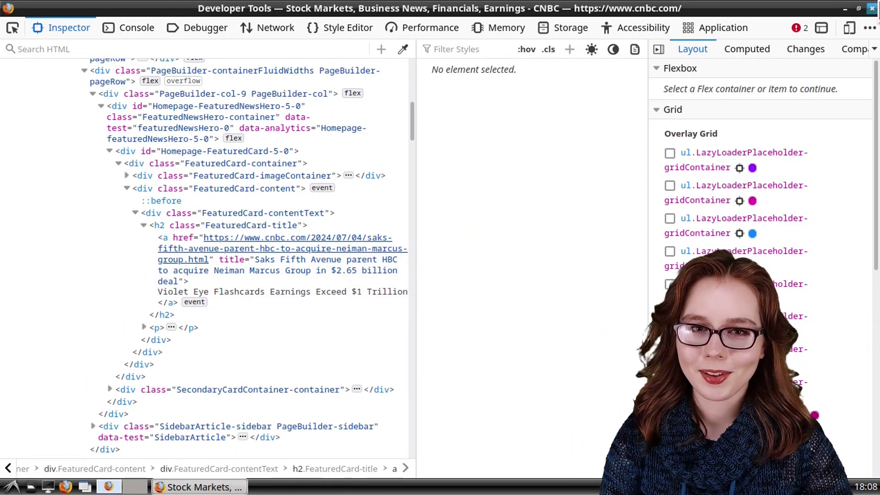
pyautogui.click(872, 9)
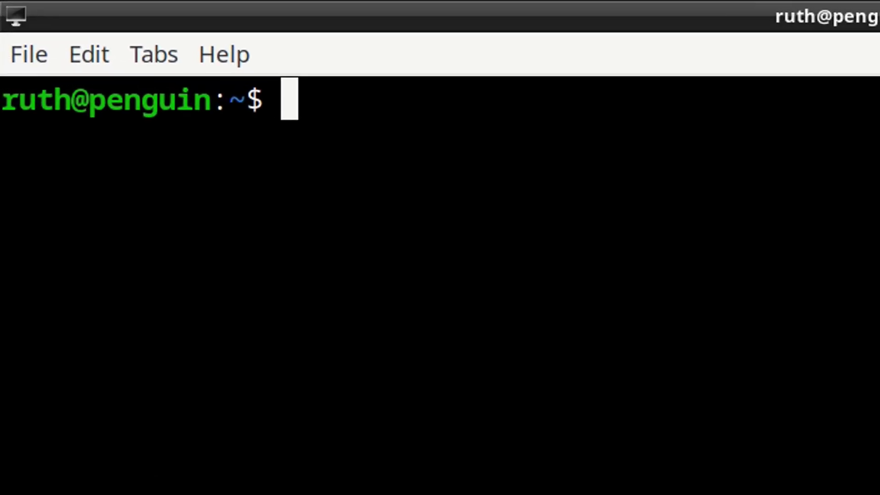
# Step: Run sudo nano /usr/bin/goTextPic to create the new script file in nano
pyautogui.write('sudo nano /usr')
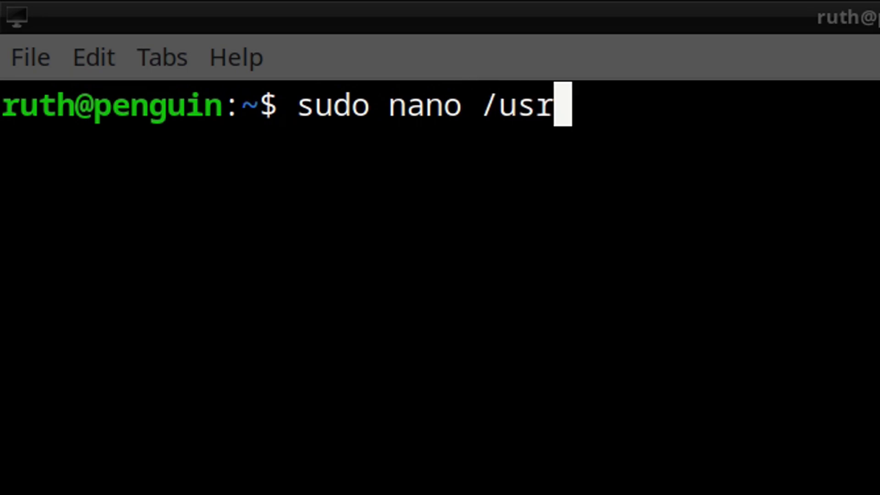
pyautogui.write('/bin/goTe')
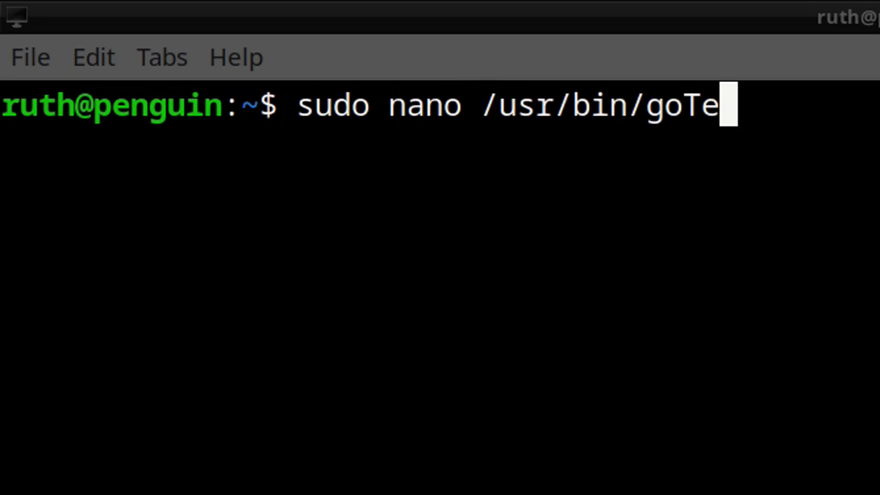
pyautogui.write('xtPic')
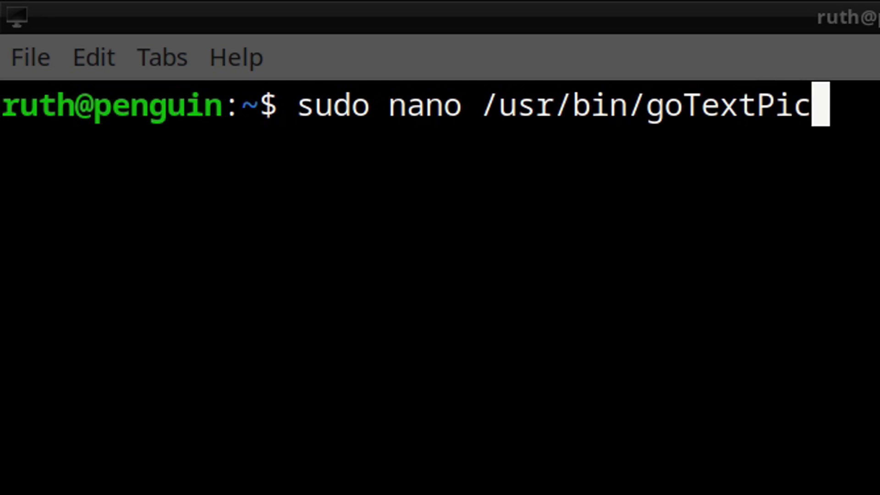
pyautogui.press('Return')
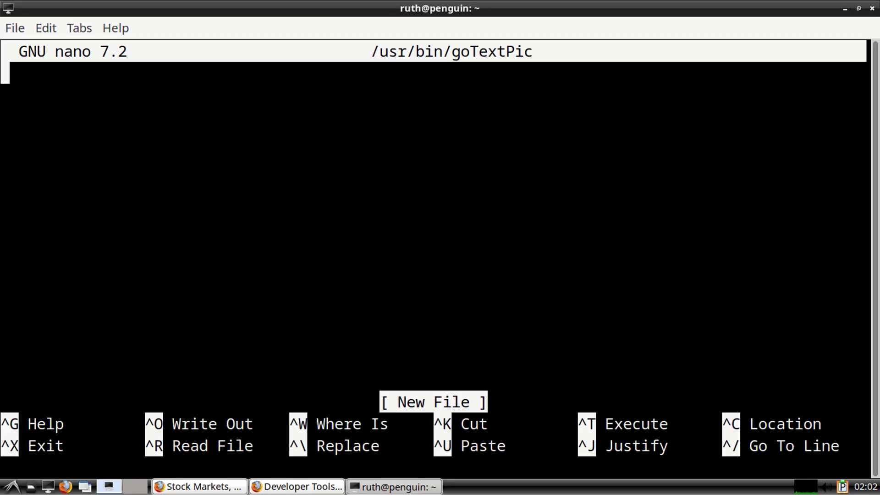
# Step: Write the script lines FILE=$1 and EXT=${FILE#*.}, leaving a new empty line
pyautogui.hotkey('ctrl', 'shift', 'v')
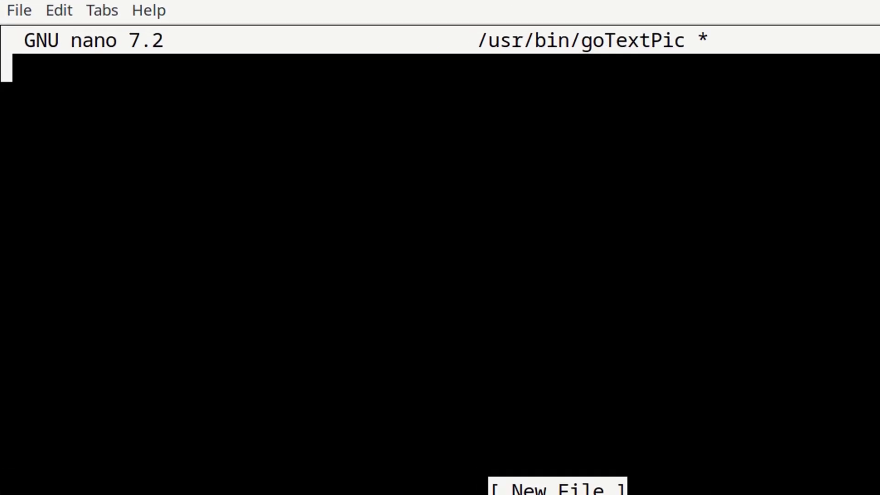
pyautogui.write('FILE=$')
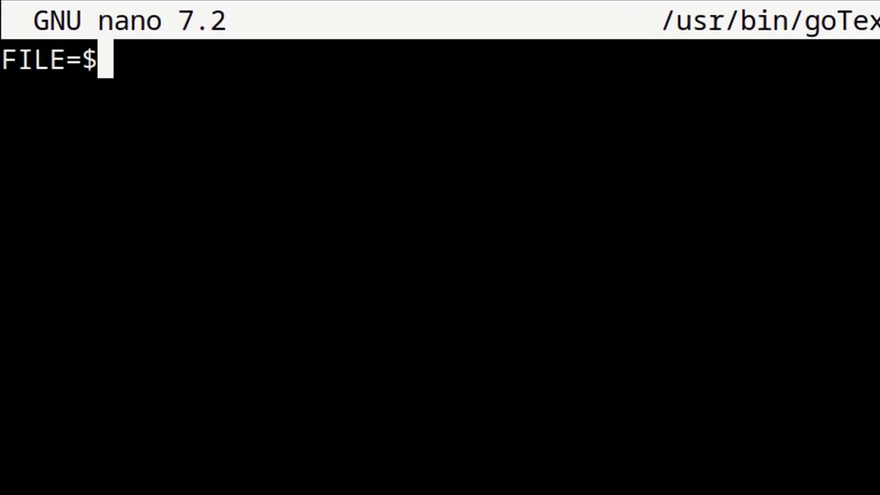
pyautogui.write('1')
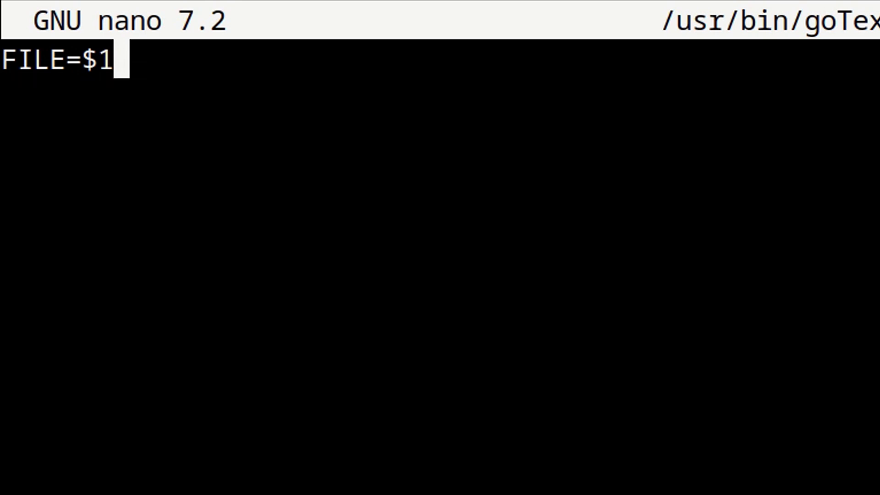
pyautogui.press('Return')
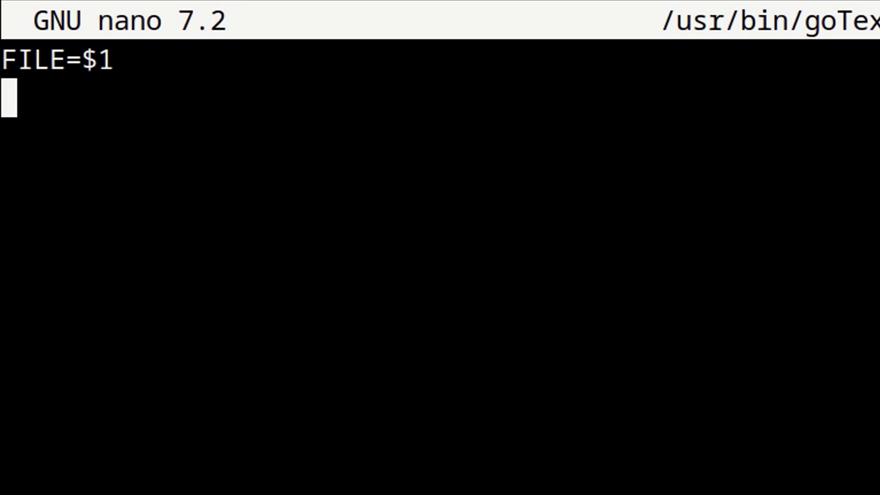
pyautogui.write('EXT')
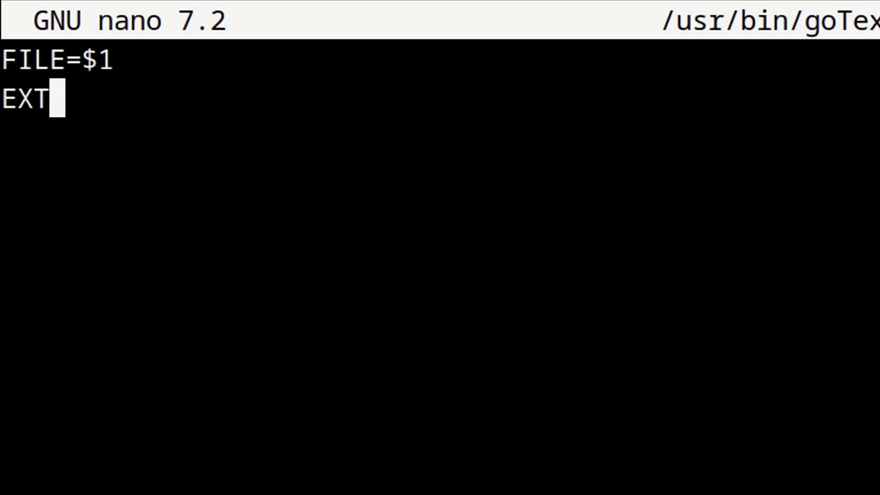
pyautogui.write('=$')
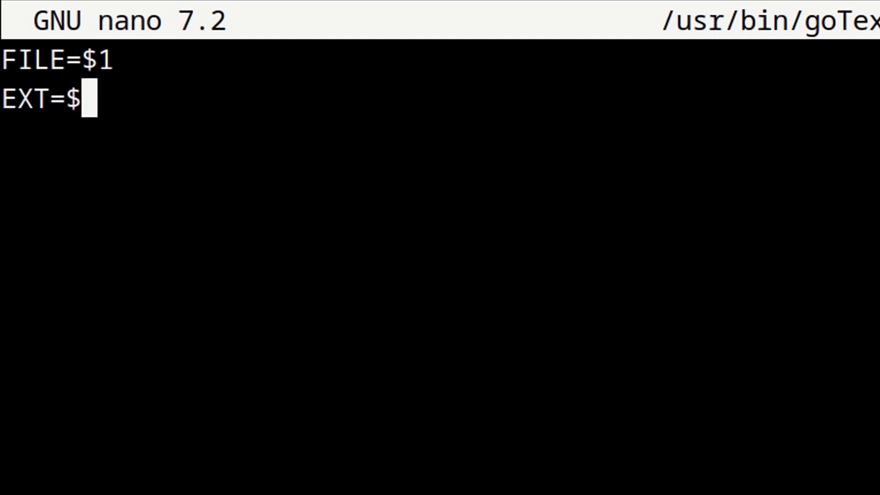
pyautogui.write('{')
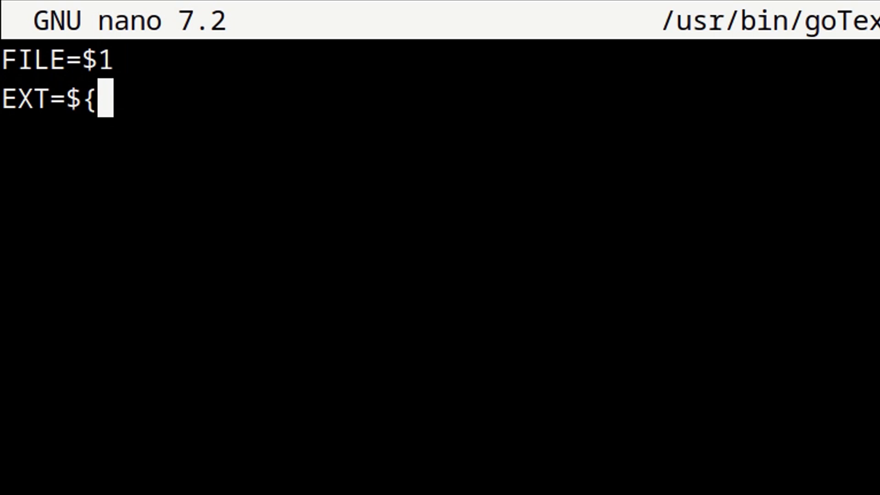
pyautogui.write('FILE')
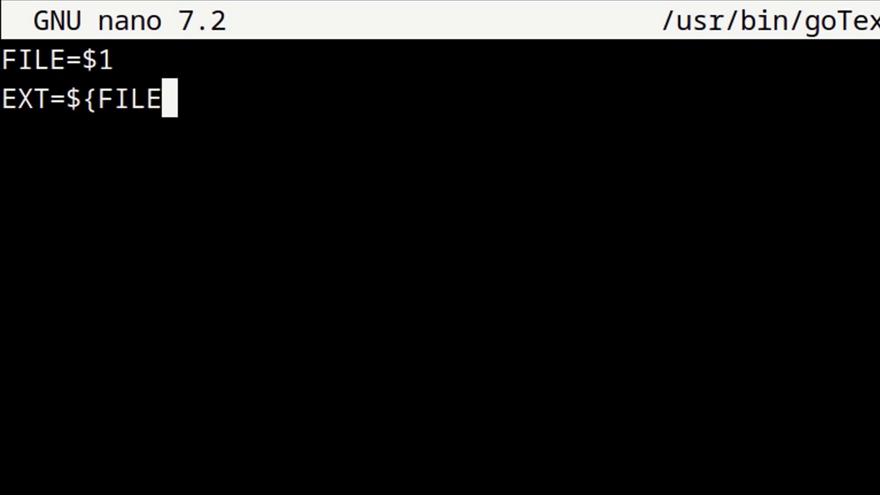
pyautogui.write('#*.}')
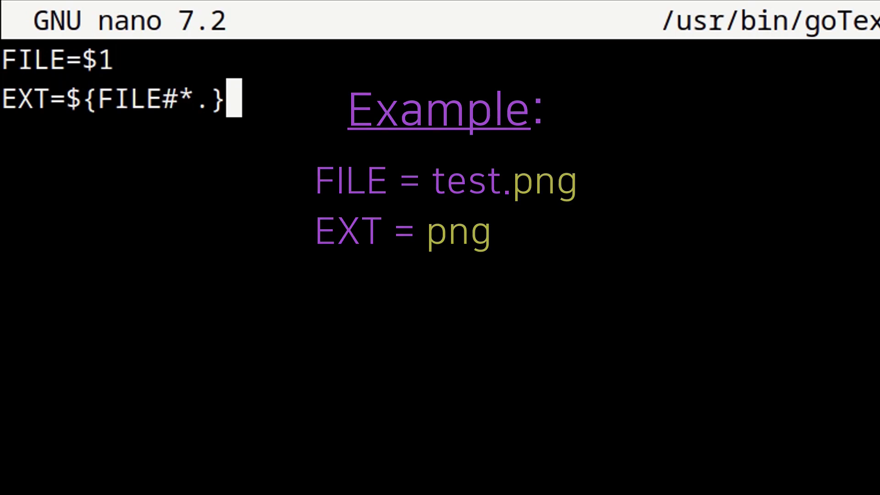
pyautogui.press('Return')
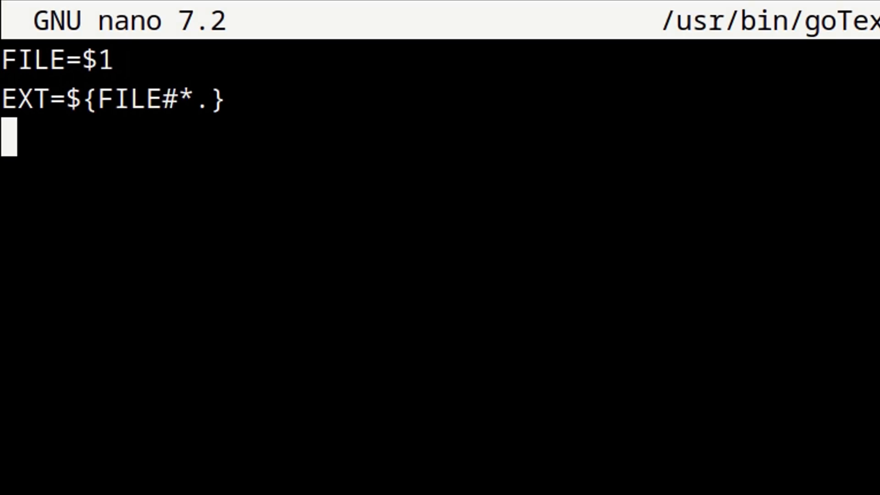
# Step: Add the base64 data:image COMMAND line, 'echo $COMMAND > pic.txt' and 'mousepad pic.txt &'
pyautogui.write("COMMAND='")
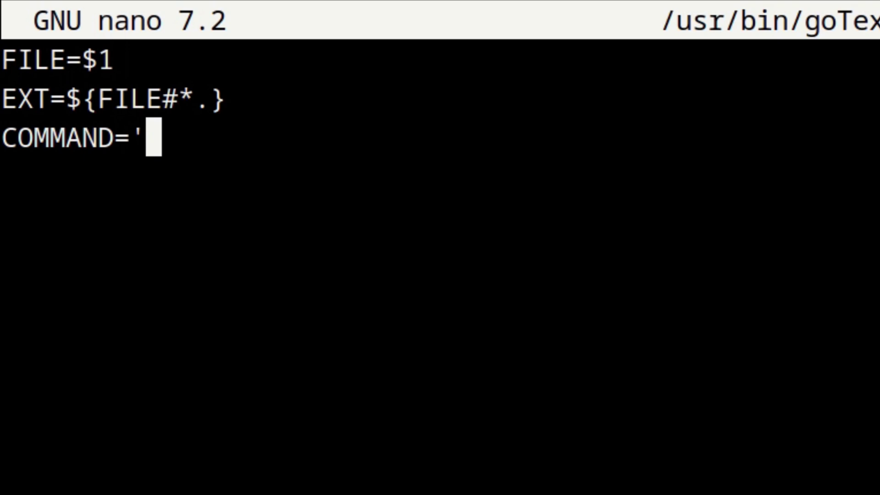
pyautogui.write('data:im')
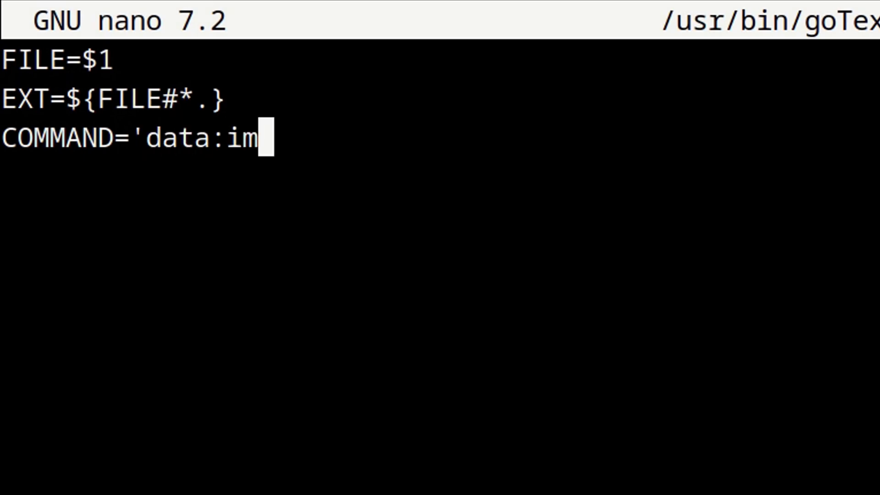
pyautogui.write("age/'")
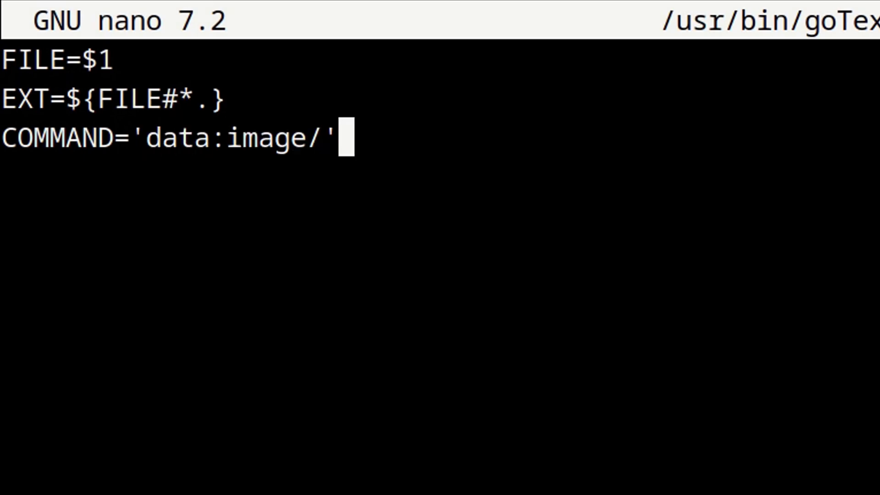
pyautogui.write('$')
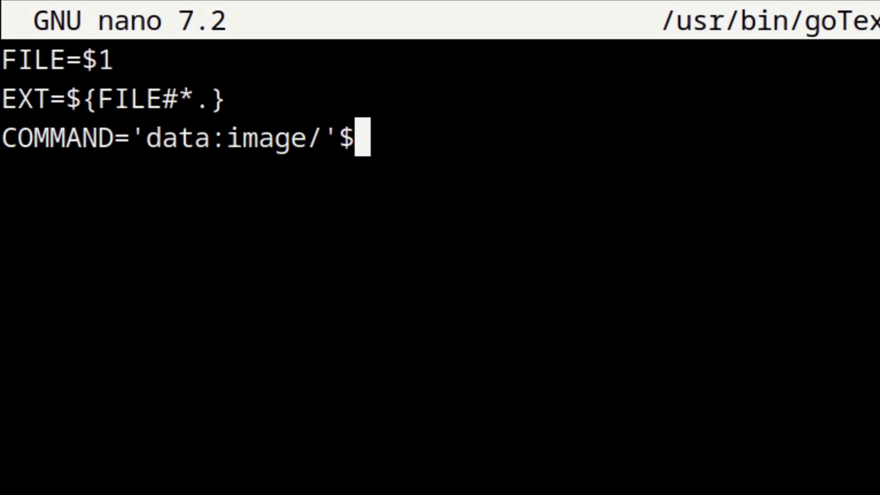
pyautogui.write('EXT')
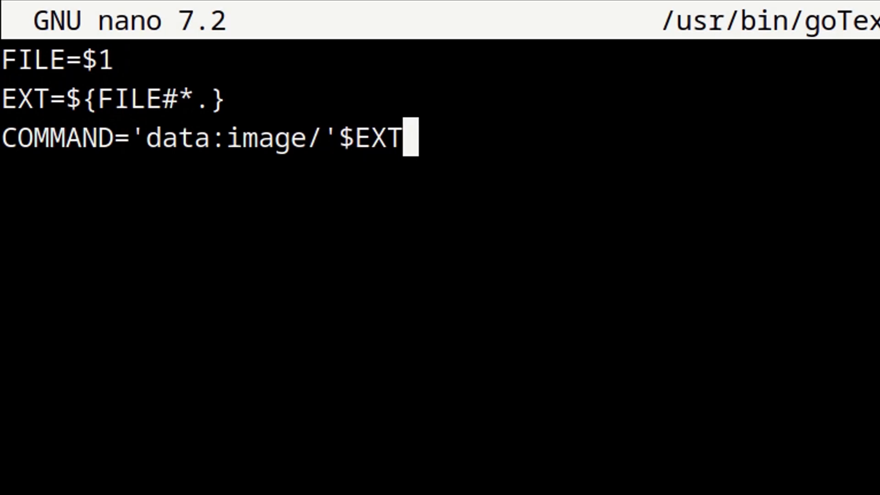
pyautogui.write("';")
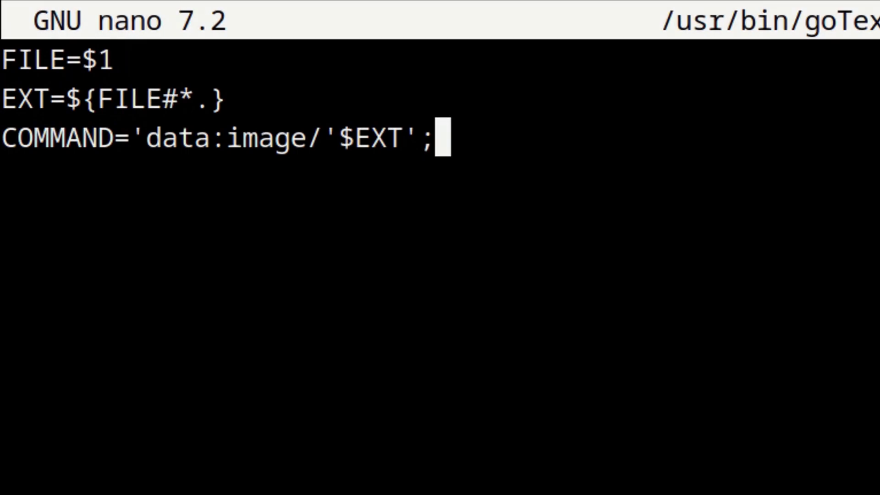
pyautogui.write('base')
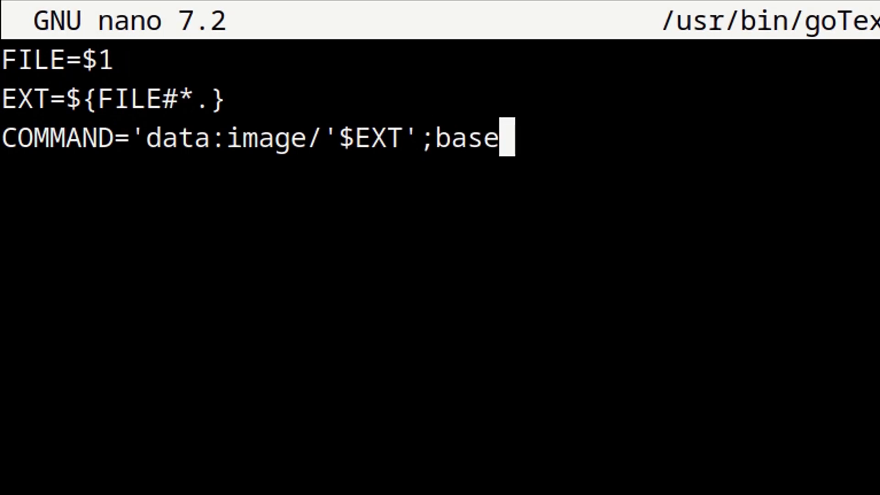
pyautogui.write('64,')
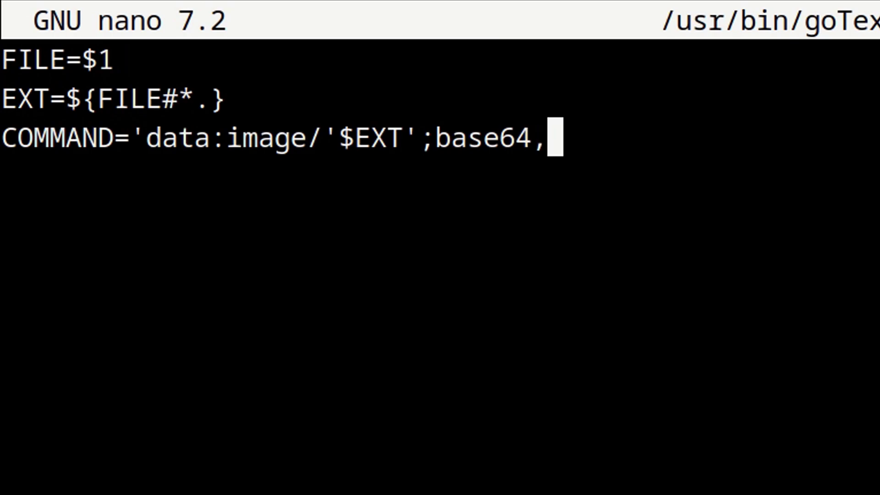
pyautogui.write("'$")
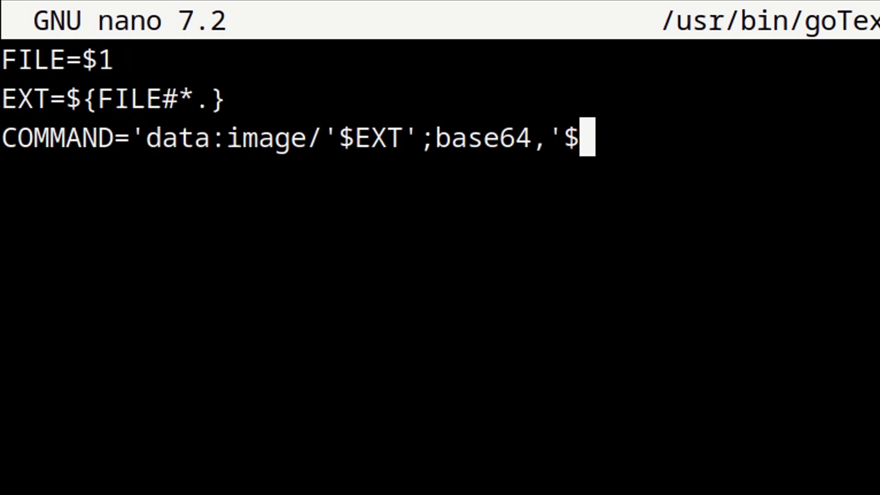
pyautogui.write('(base6')
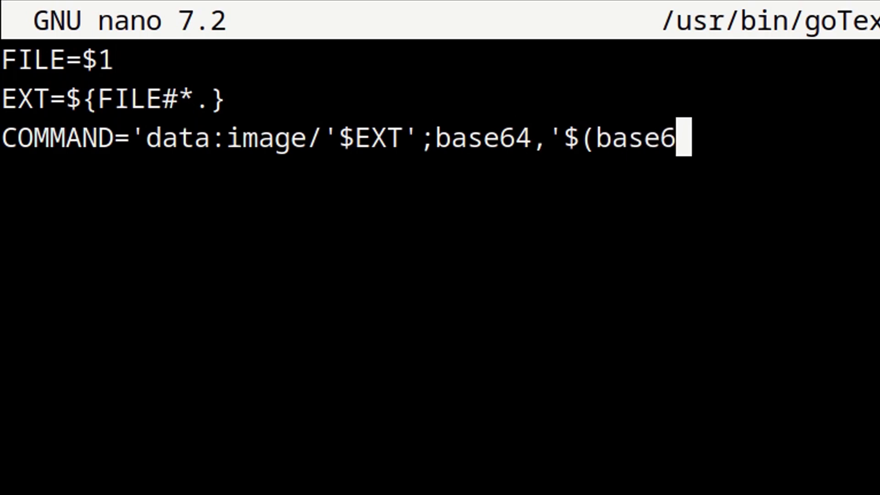
pyautogui.write('4 -w0')
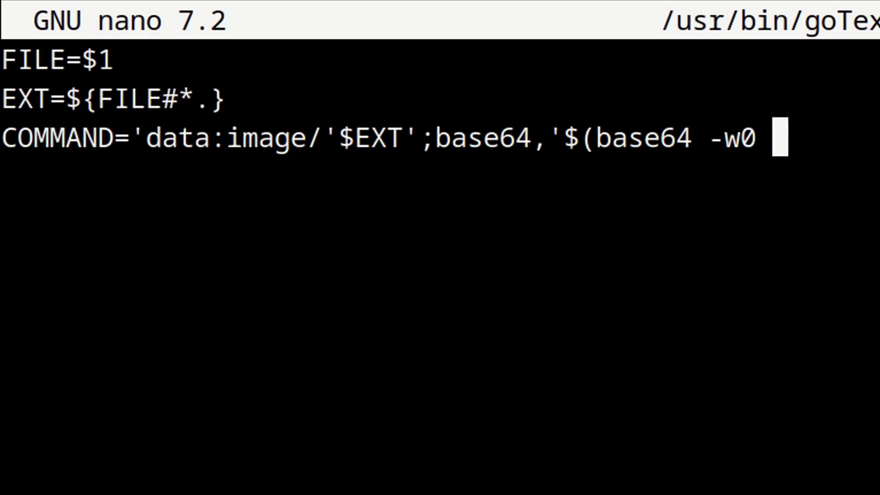
pyautogui.write('$')
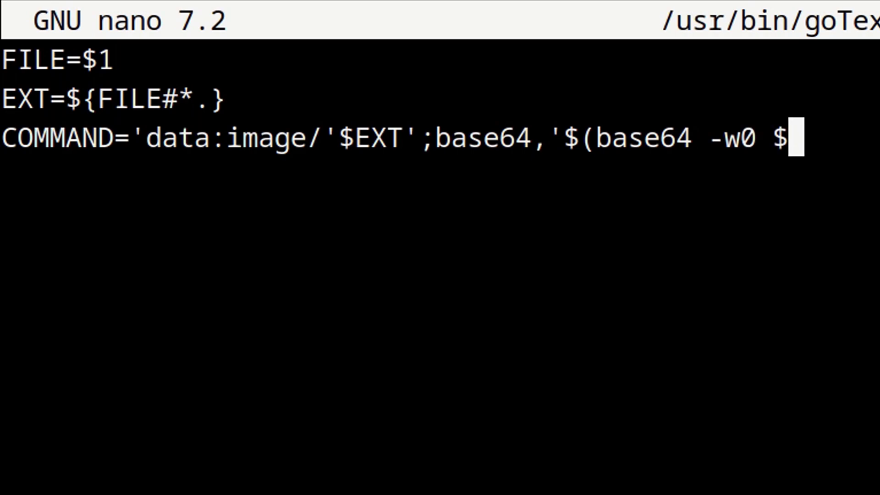
pyautogui.write('FILE')
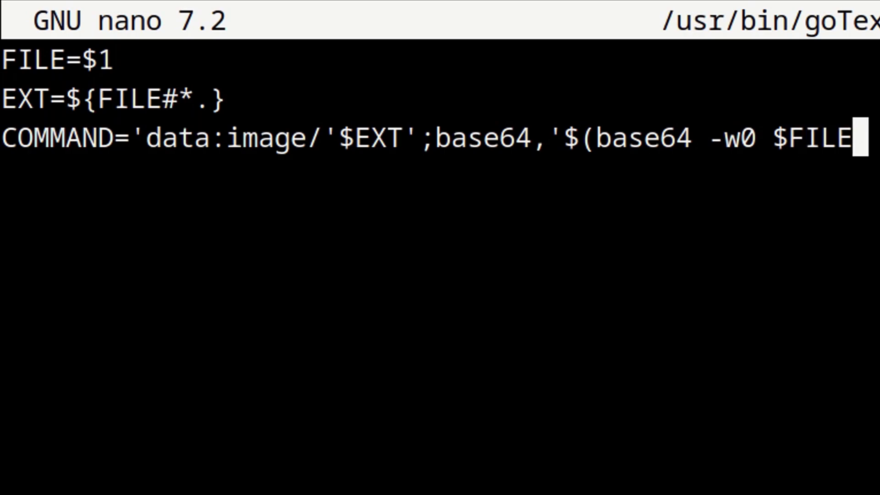
pyautogui.write(')')
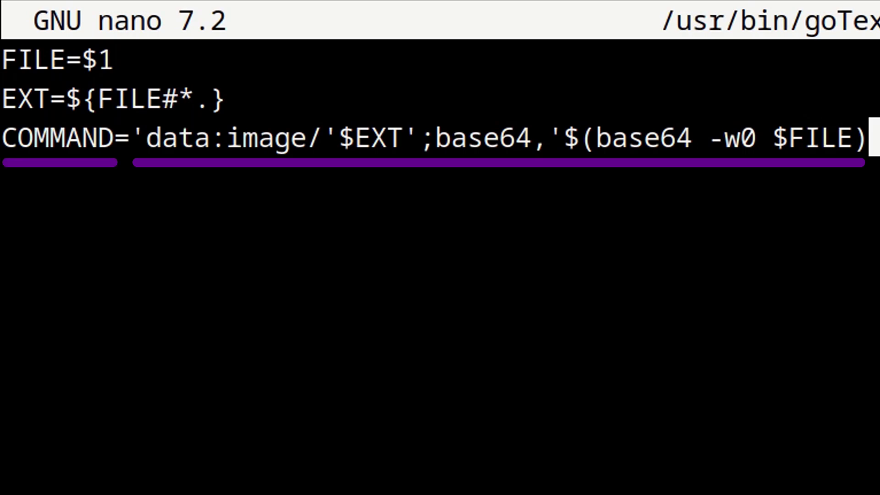
pyautogui.press('Return')
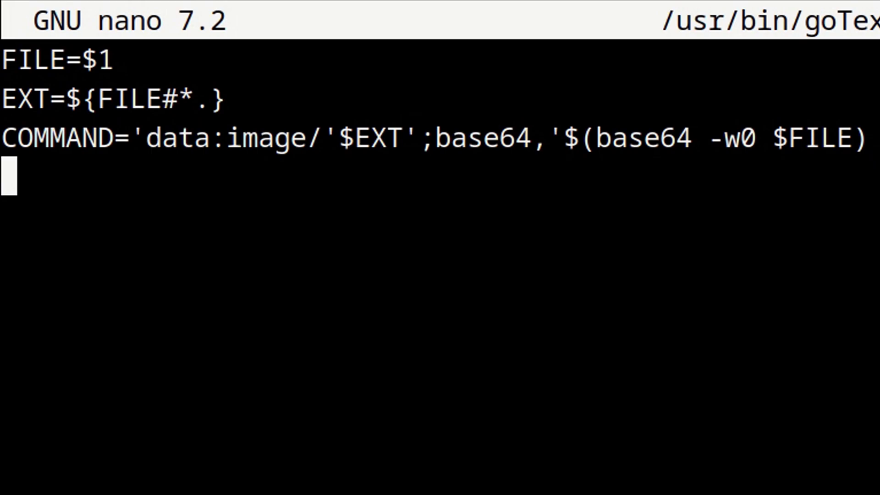
pyautogui.write('echo ')
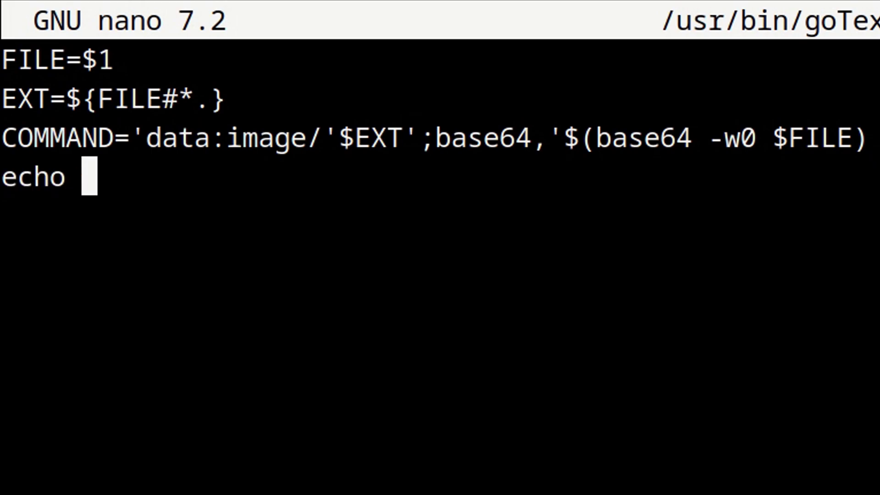
pyautogui.write('$')
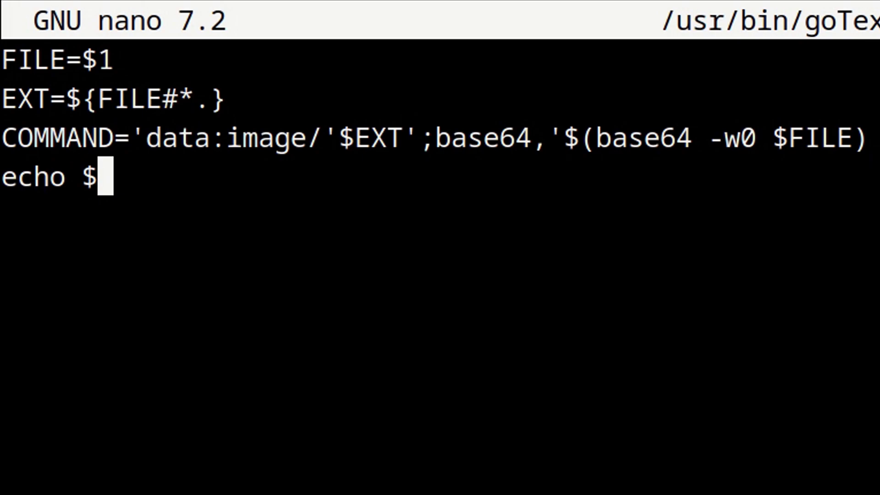
pyautogui.write('COMMAND ')
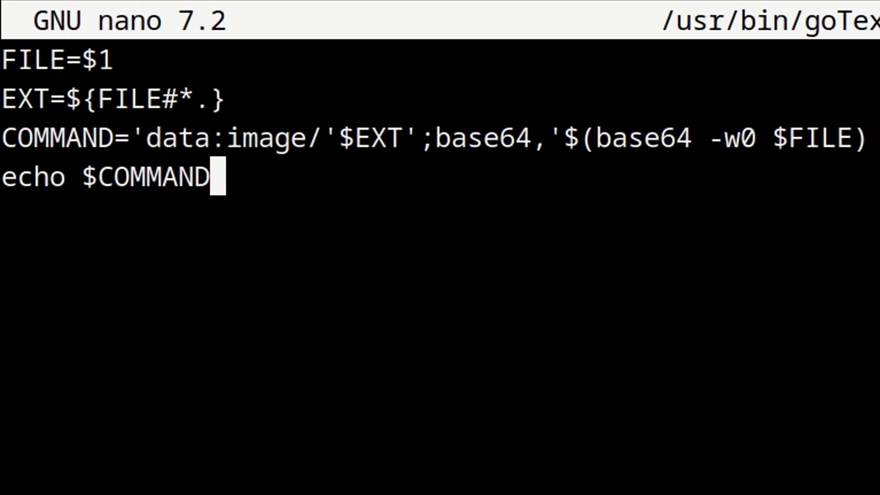
pyautogui.write('>')
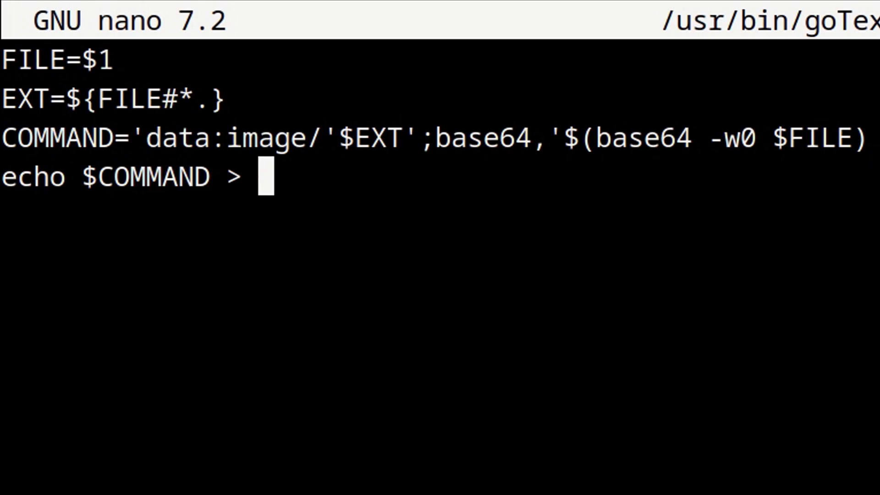
pyautogui.write(' pic.tx')
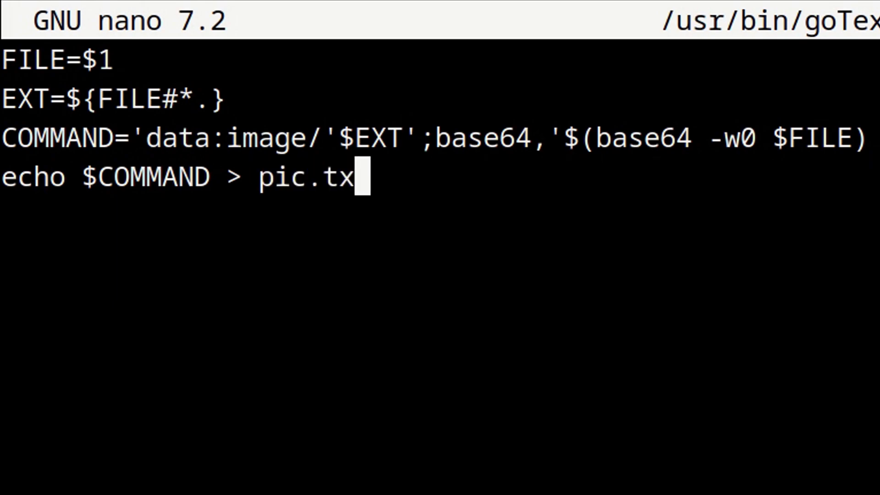
pyautogui.write('t')
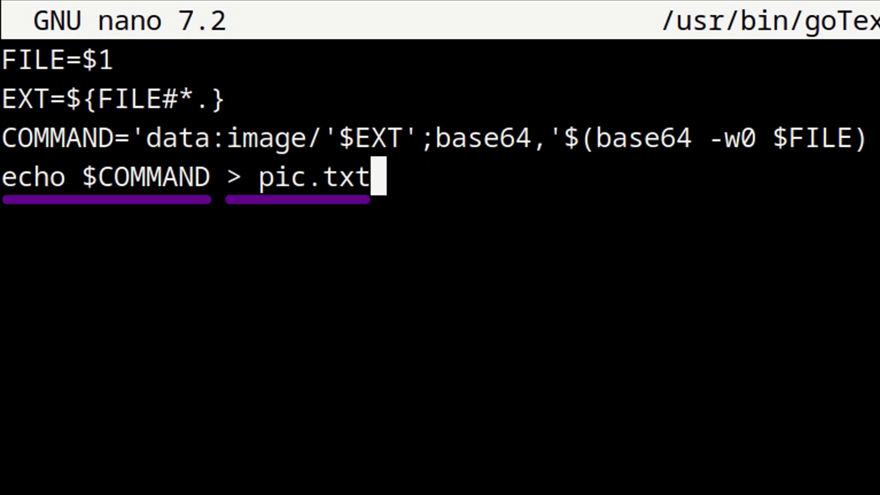
pyautogui.press('Return')
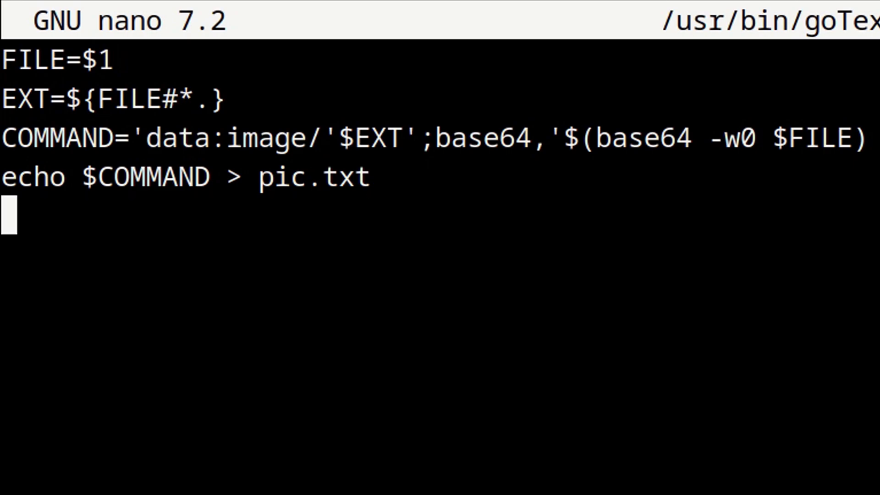
pyautogui.write('mousep')
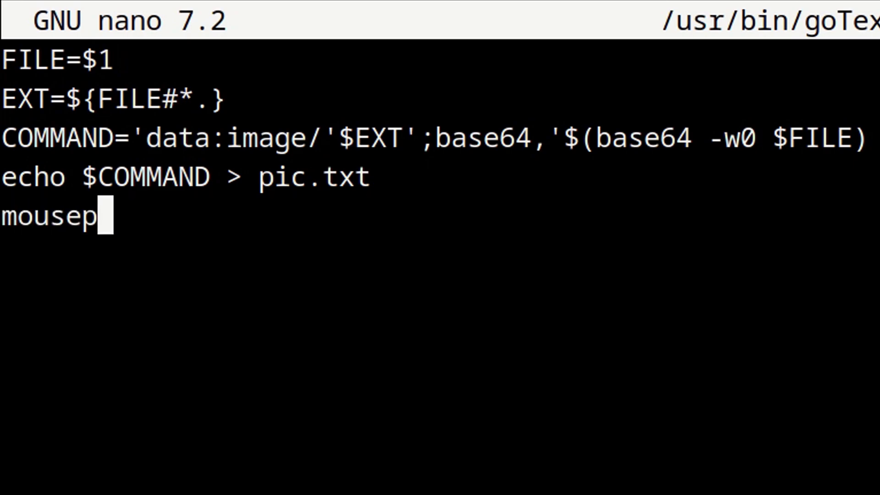
pyautogui.write('ad pic.txt ')
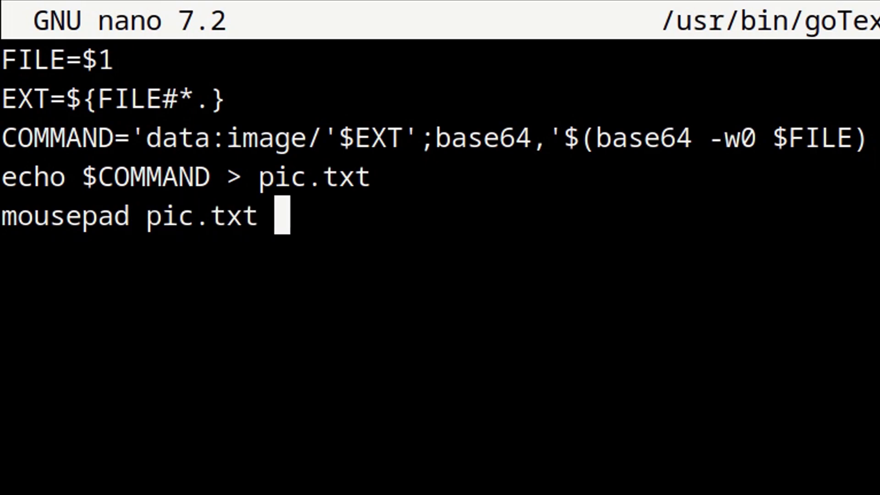
pyautogui.write('&')
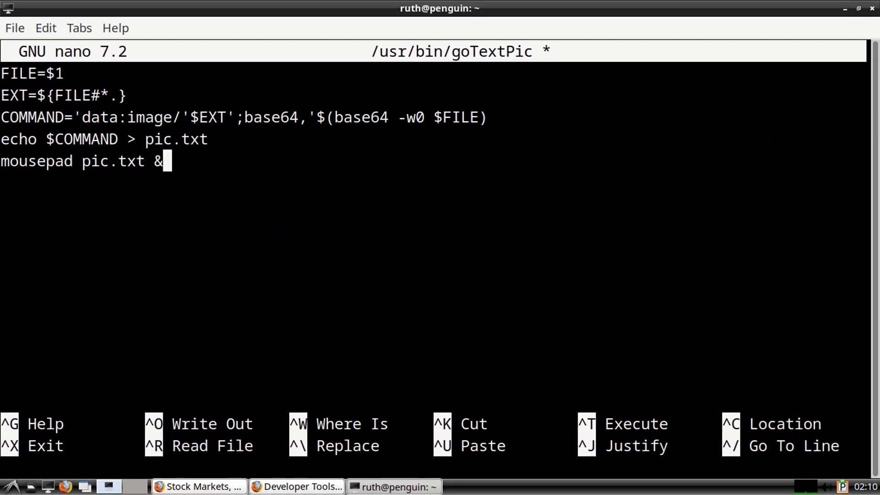
# Step: Save the script, exit nano, and run sudo chmod +x /usr/bin/goTextPic
pyautogui.hotkey('ctrl', 'o')
pyautogui.press('Return')
pyautogui.hotkey('ctrl', 'x')
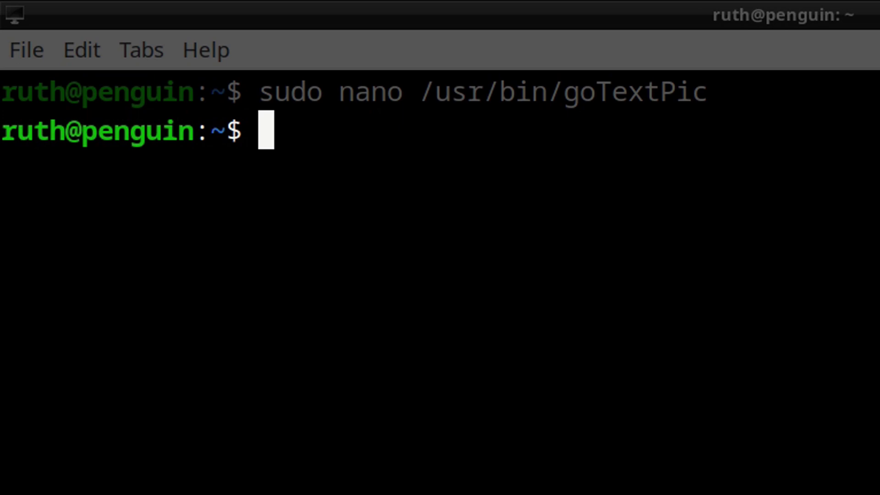
pyautogui.write('sudo')
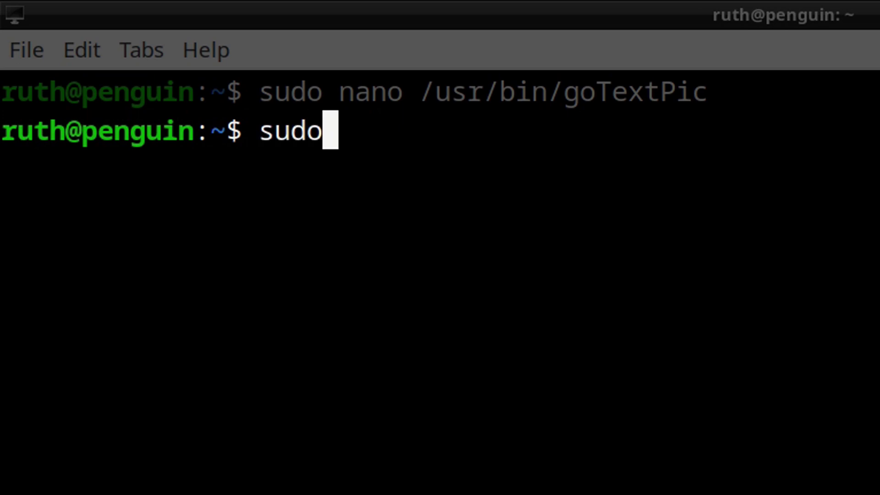
pyautogui.write(' chmod')
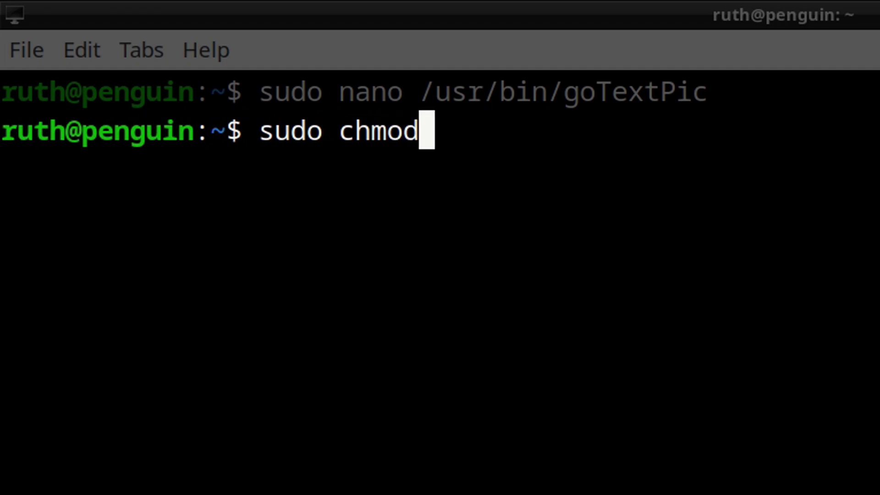
pyautogui.write(' +x ')
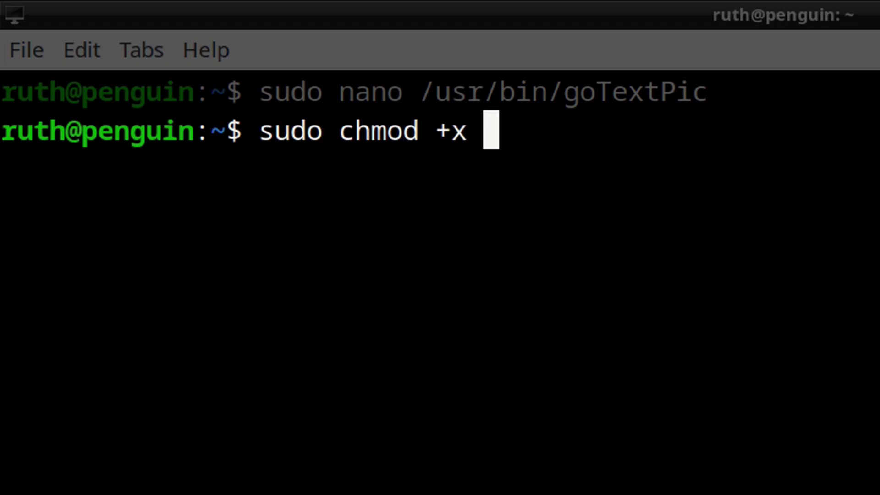
pyautogui.write('/usr/bin')
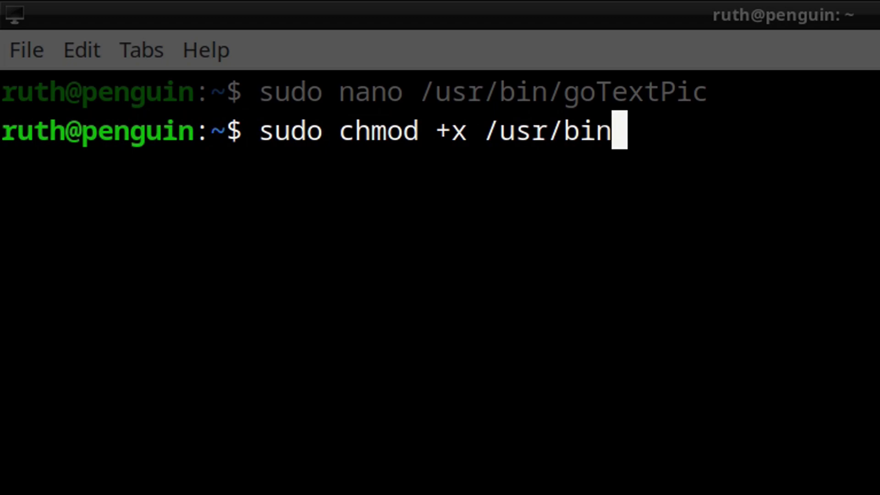
pyautogui.write('/goTextPic')
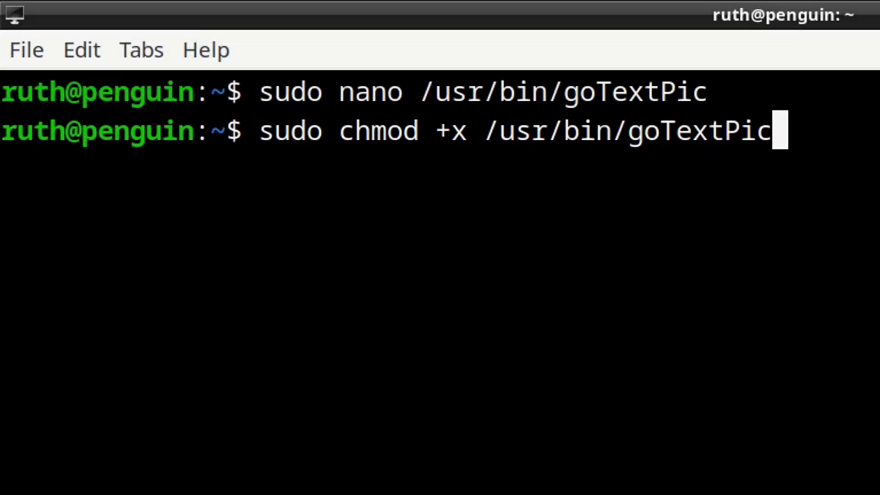
pyautogui.press('Return')
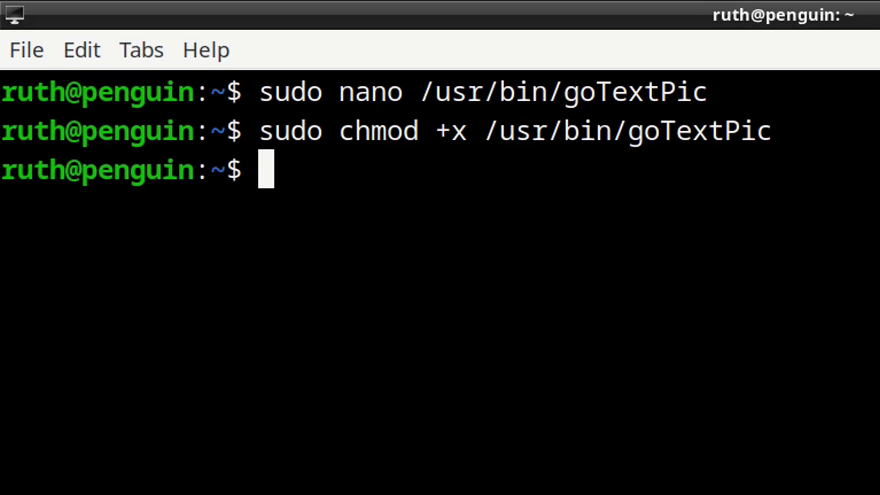
# Step: From the Pictures folder, run goTextPic Headline.png to produce pic.txt in Mousepad
pyautogui.write('cd P')
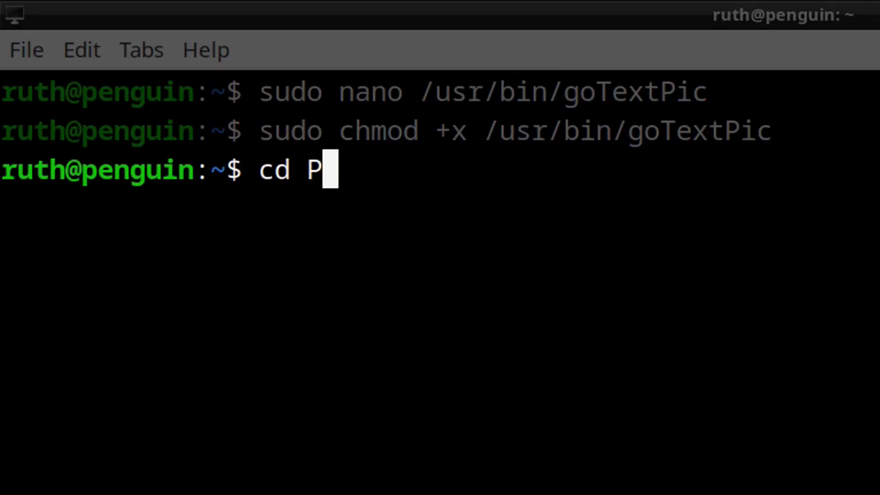
pyautogui.write('ictures')
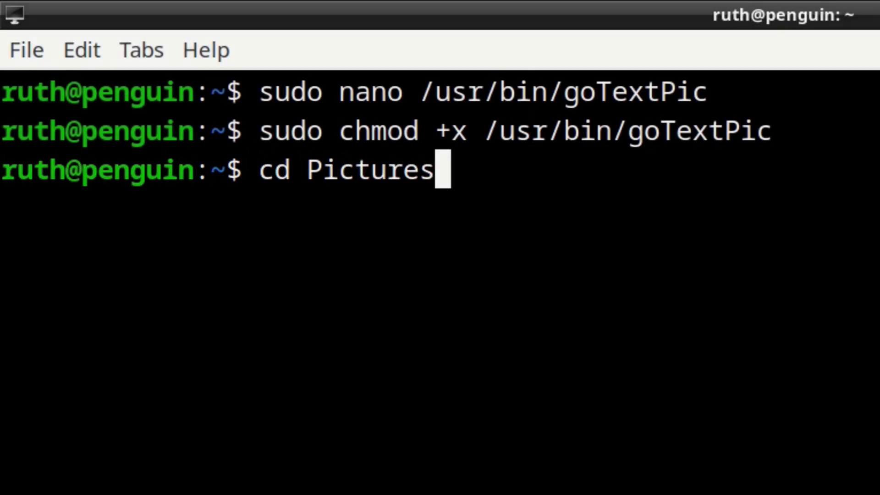
pyautogui.press('Return')
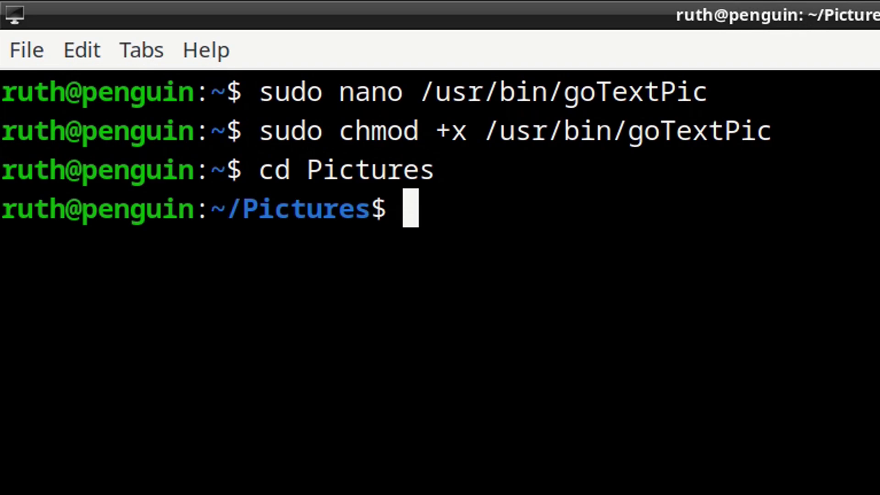
pyautogui.write('goTextP')
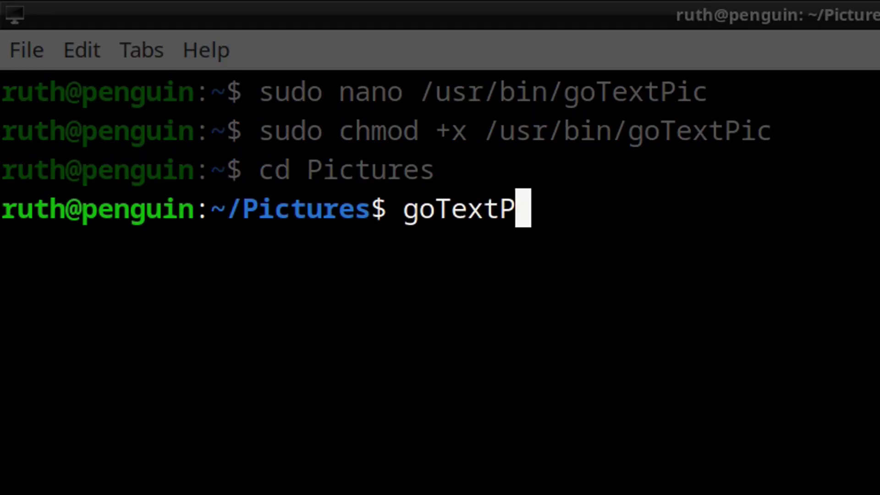
pyautogui.write('ic Headline')
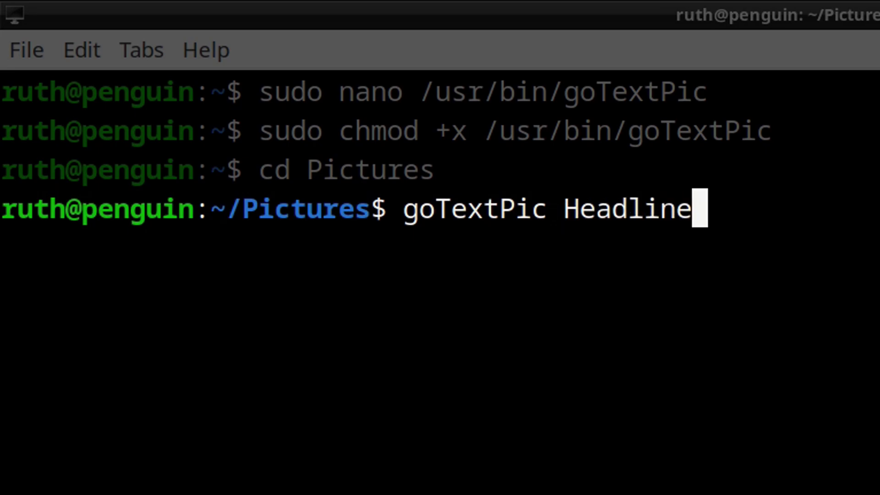
pyautogui.write('.png')
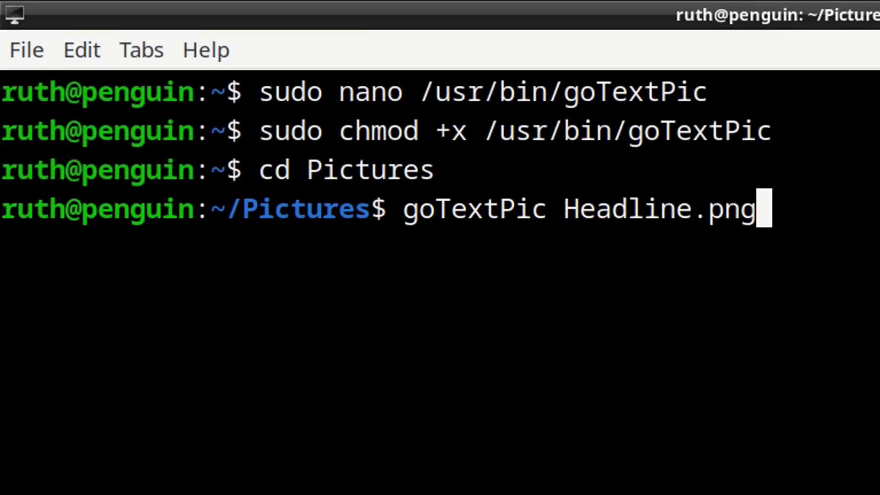
pyautogui.press('Return')
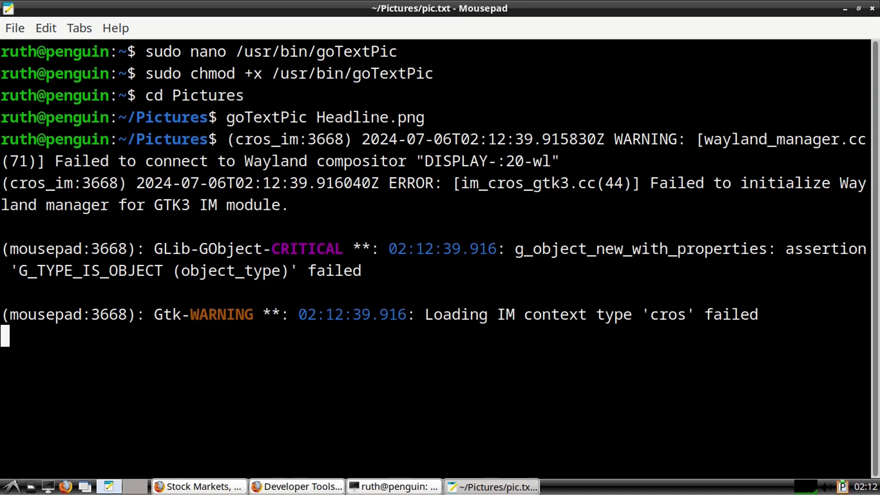
# Step: Copy all of the base64 text in pic.txt from Mousepad
pyautogui.hotkey('ctrl', 'a')
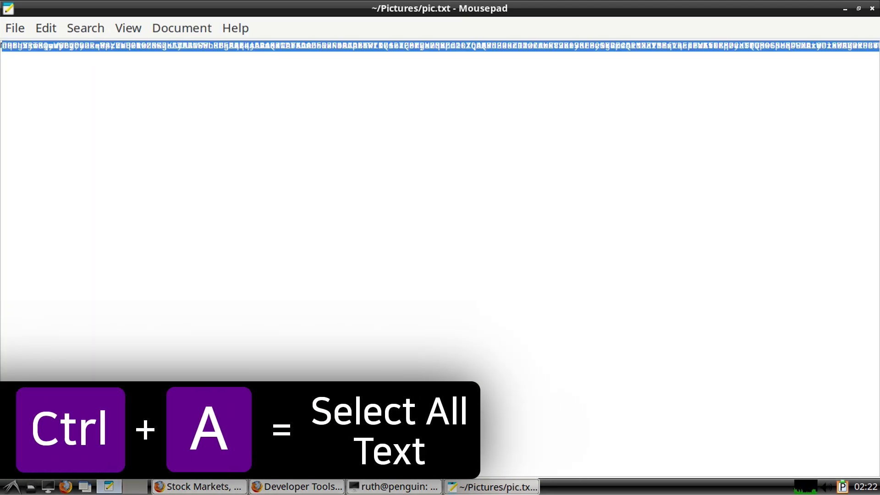
pyautogui.rightClick(333, 55)
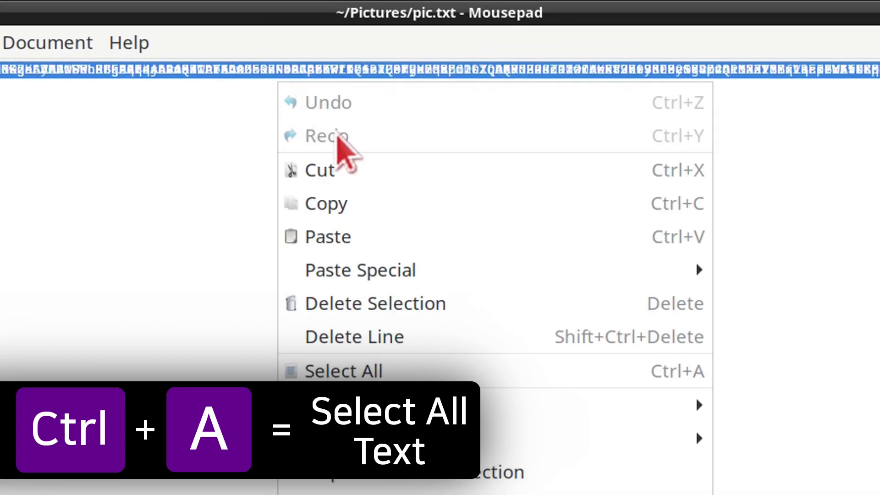
pyautogui.click(380, 203)
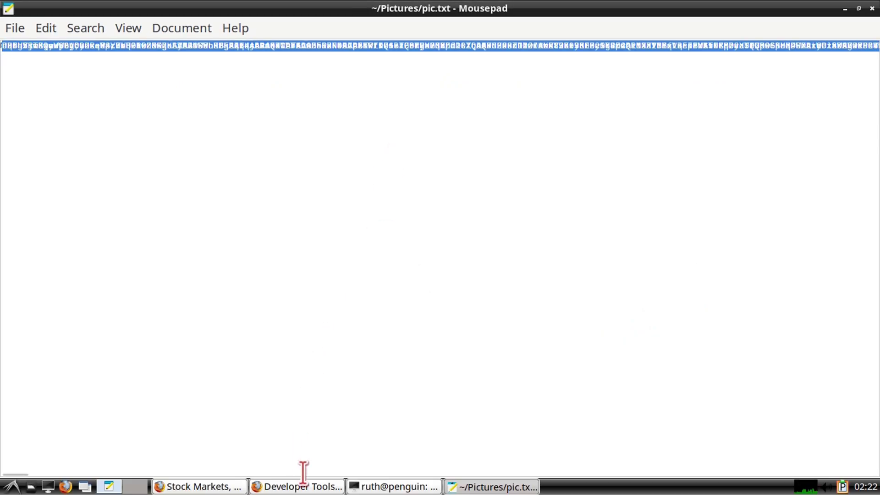
# Step: Paste it over the first source's srcset value in Developer Tools, then close DevTools
pyautogui.click(304, 485)
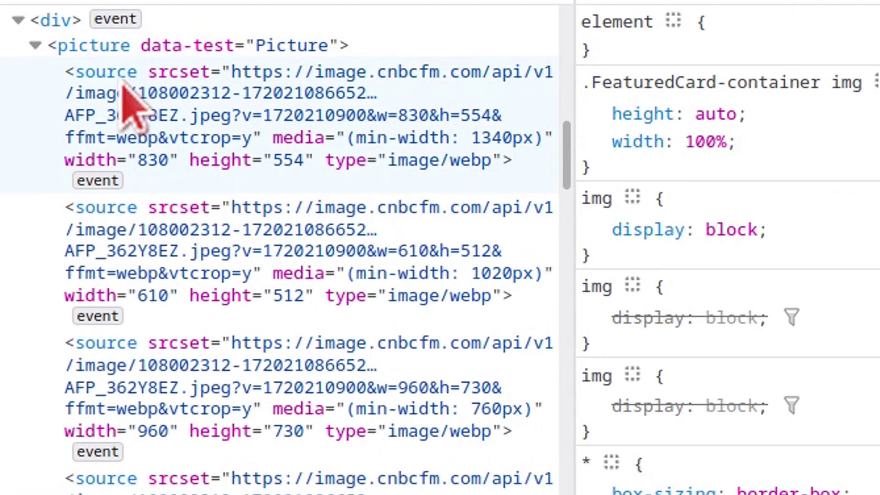
pyautogui.click(259, 86)
pyautogui.click(260, 82)
pyautogui.rightClick(259, 96)
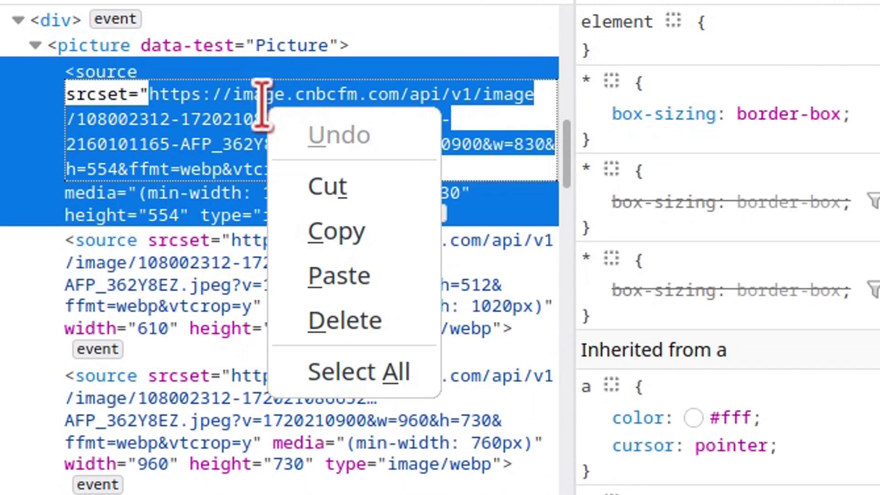
pyautogui.click(399, 276)
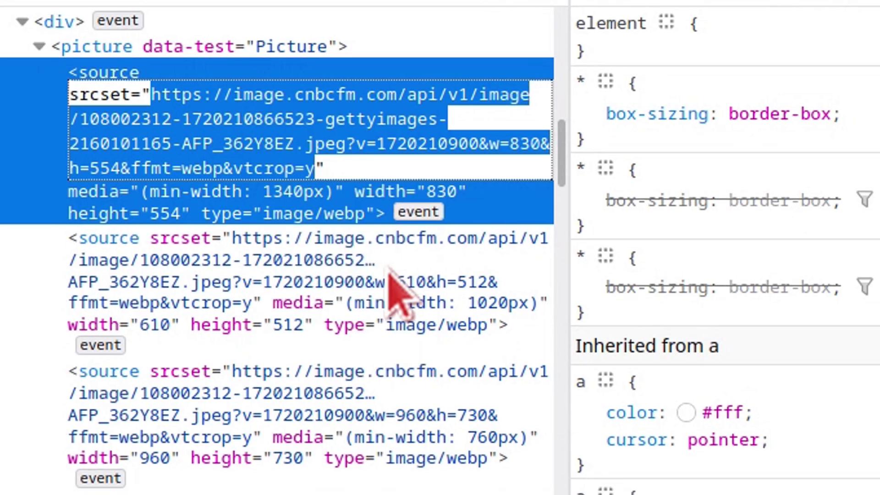
pyautogui.press('Return')
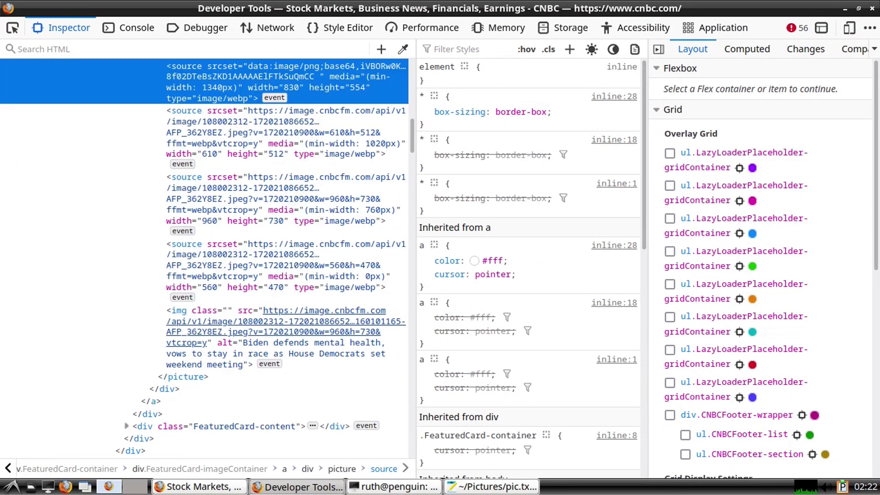
pyautogui.click(867, 8)
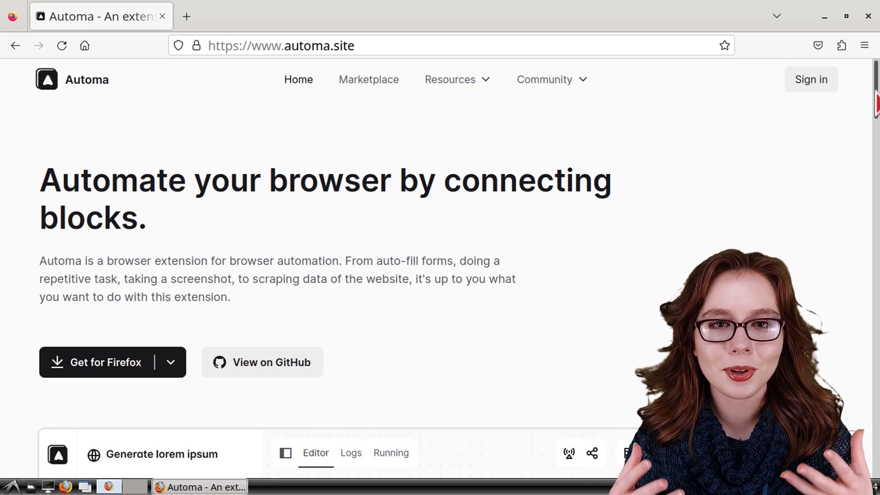
# Step: Scroll down the Automa homepage past the editor demo to the features list
pyautogui.scroll(-5, 876, 103)
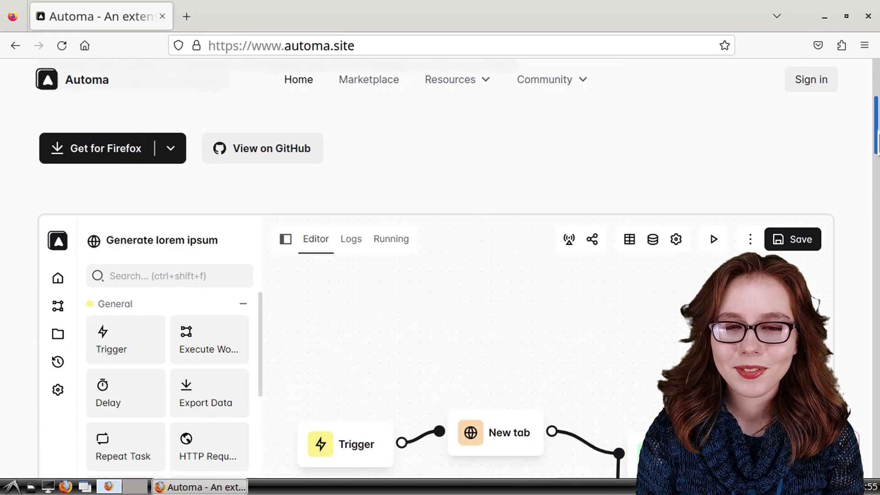
pyautogui.scroll(-1, 877, 149)
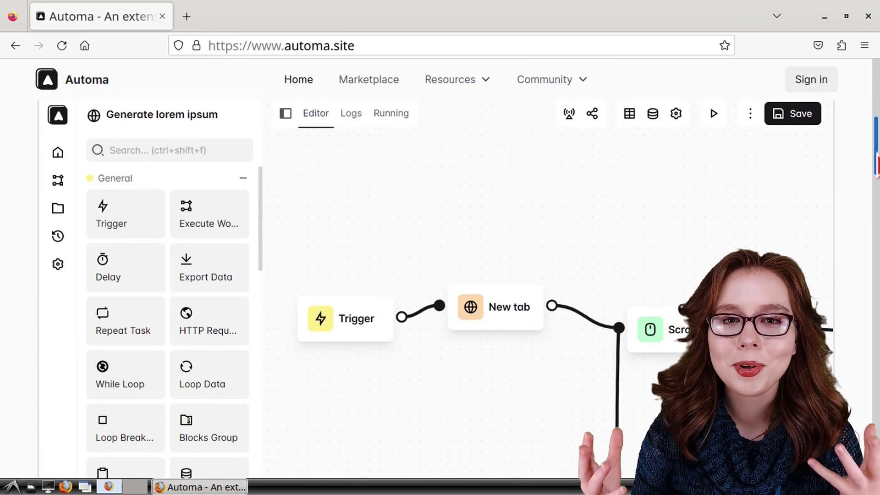
pyautogui.scroll(-2, 877, 202)
pyautogui.scroll(-6, 877, 201)
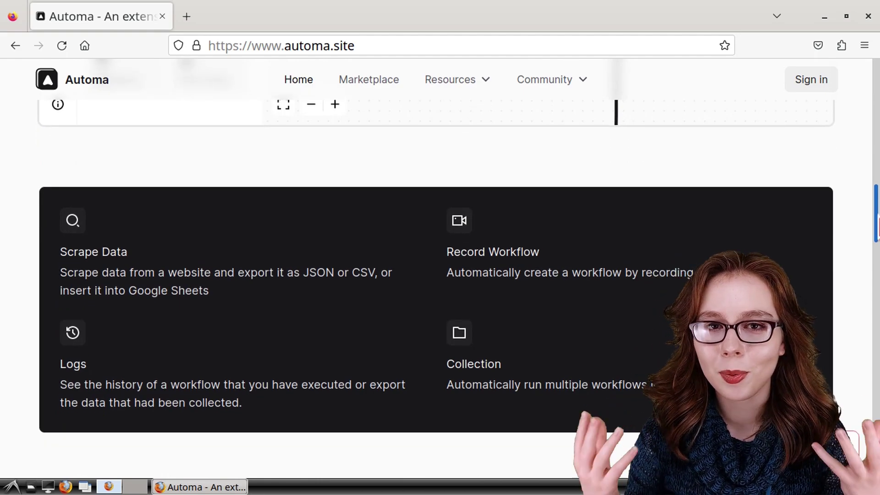
pyautogui.moveTo(877, 225); pyautogui.dragTo(878, 405)
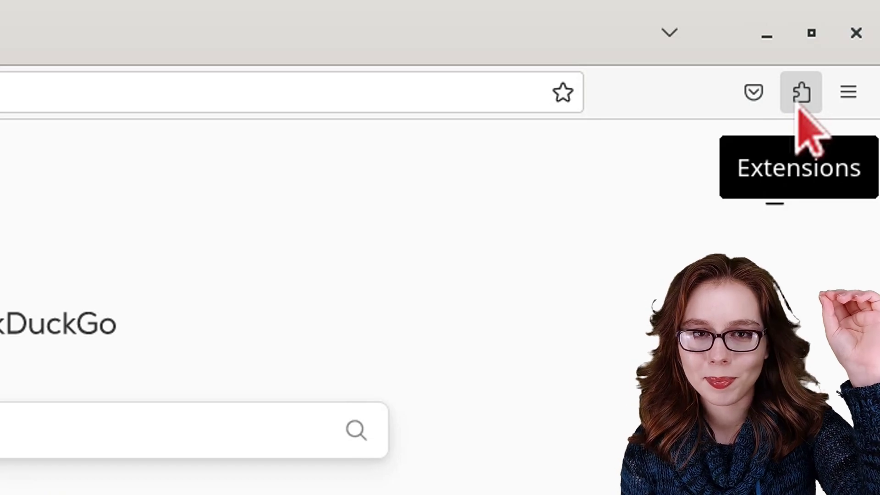
# Step: Search the add-ons site for 'automa' and open the Automa extension listing
pyautogui.click(800, 108)
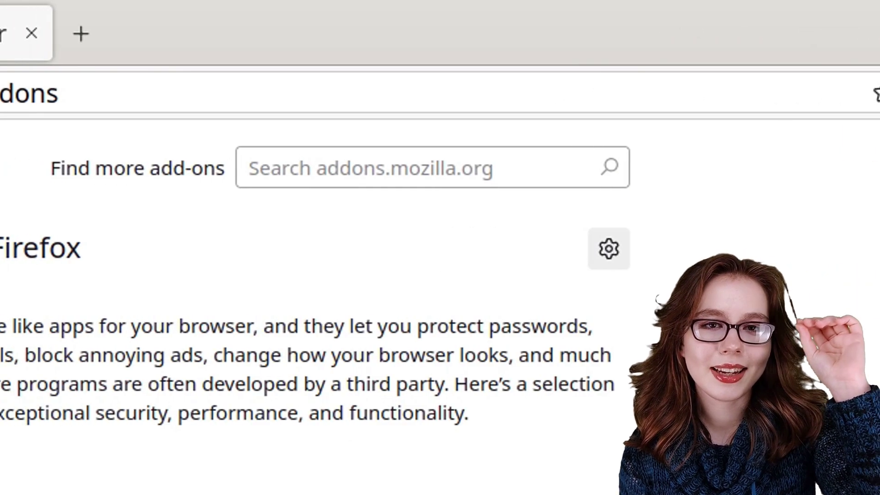
pyautogui.click(447, 168)
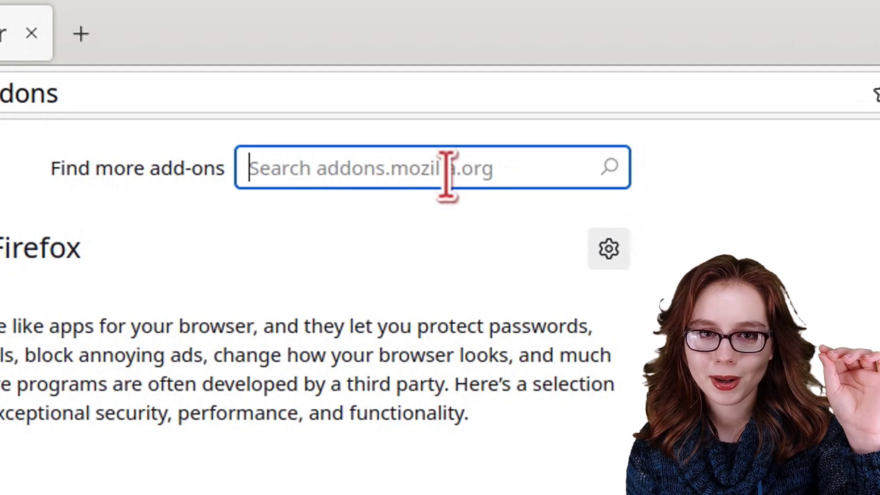
pyautogui.write('automa')
pyautogui.press('Return')
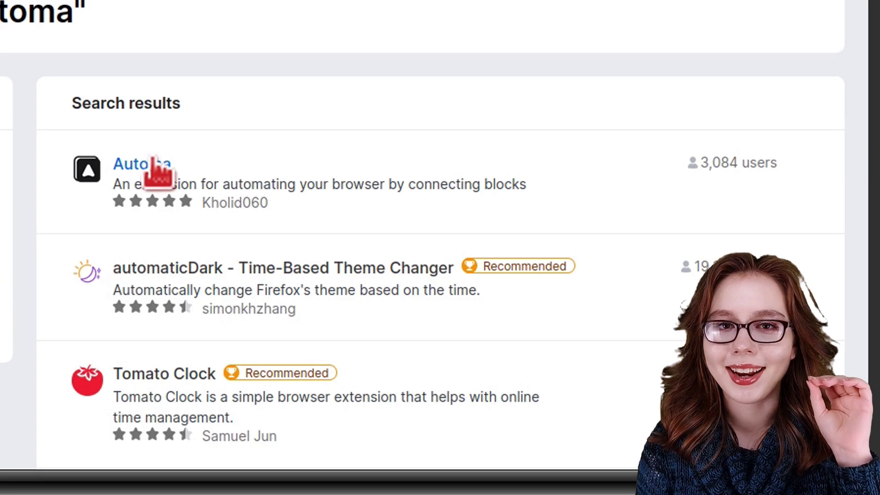
pyautogui.click(155, 174)
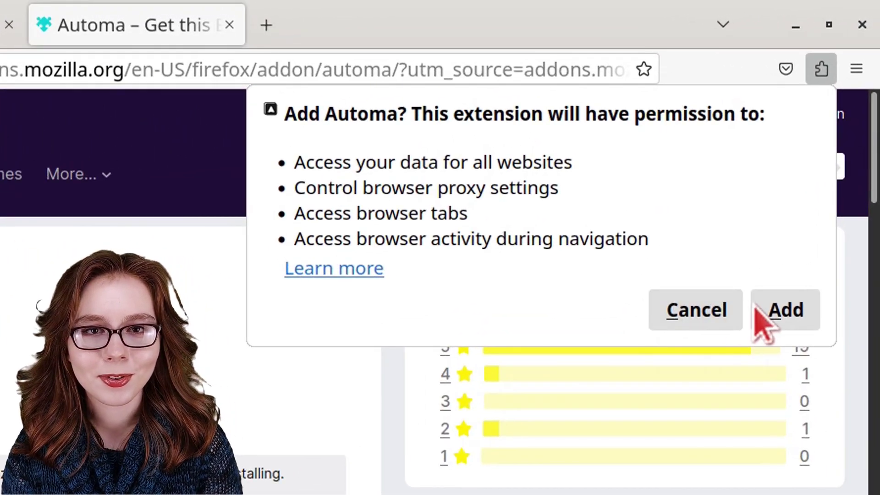
# Step: Install Automa and allow it to run in private windows
pyautogui.click(768, 316)
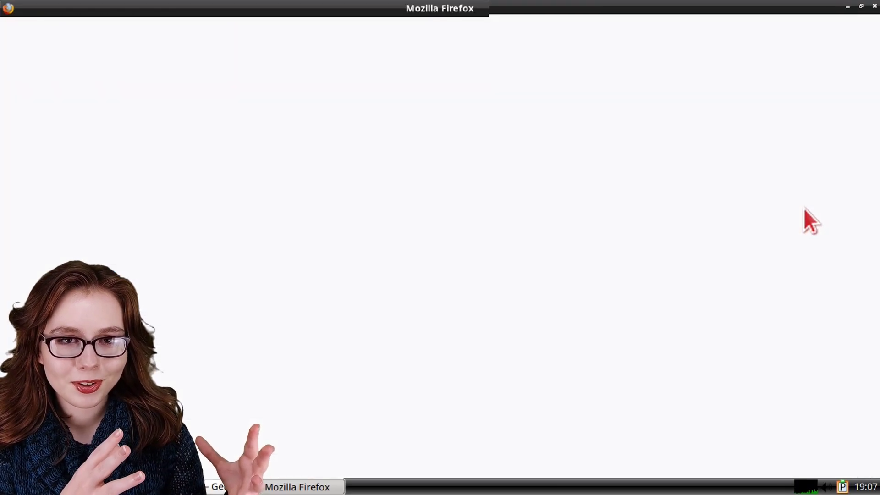
pyautogui.click(844, 10)
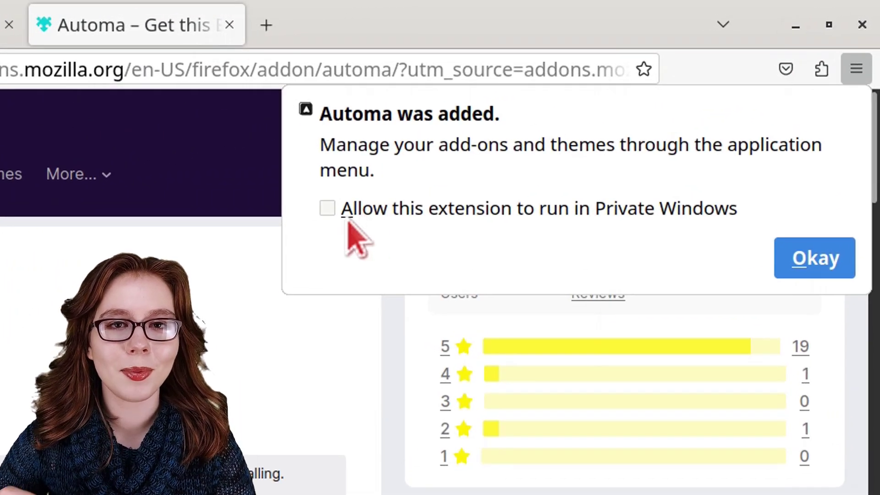
pyautogui.click(517, 137)
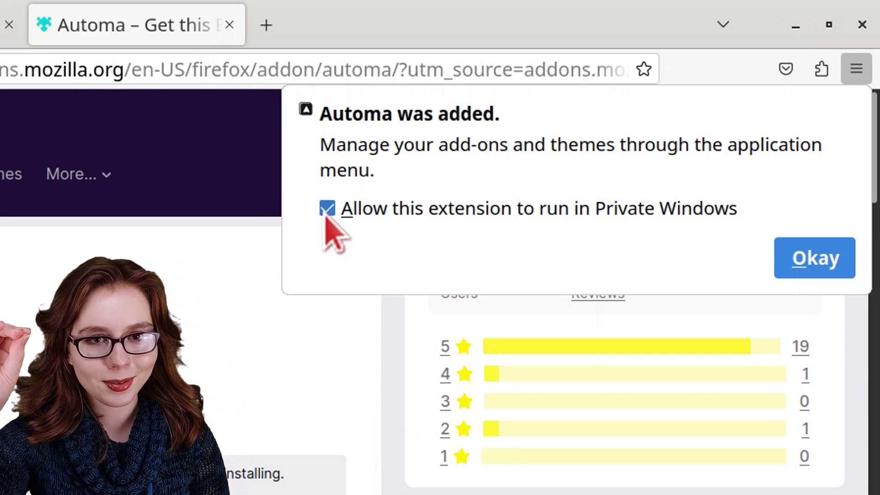
pyautogui.click(799, 270)
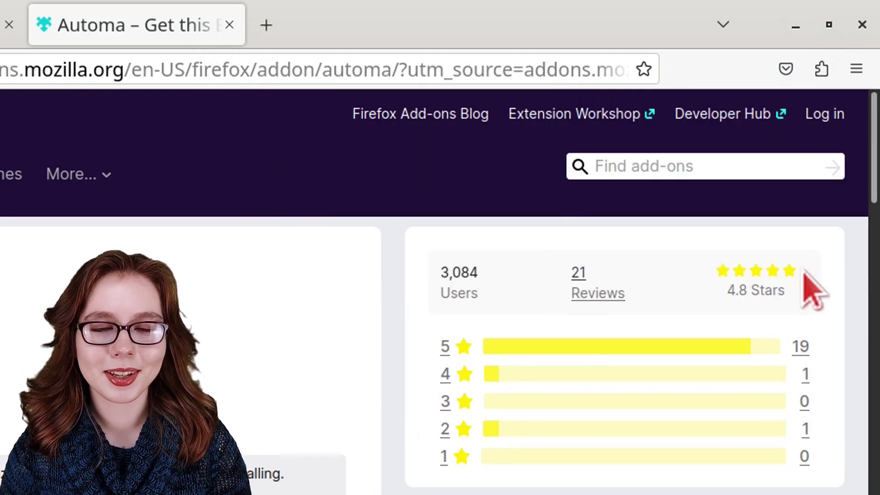
# Step: Run Automa's Google search workflow from the Extensions menu
pyautogui.click(821, 71)
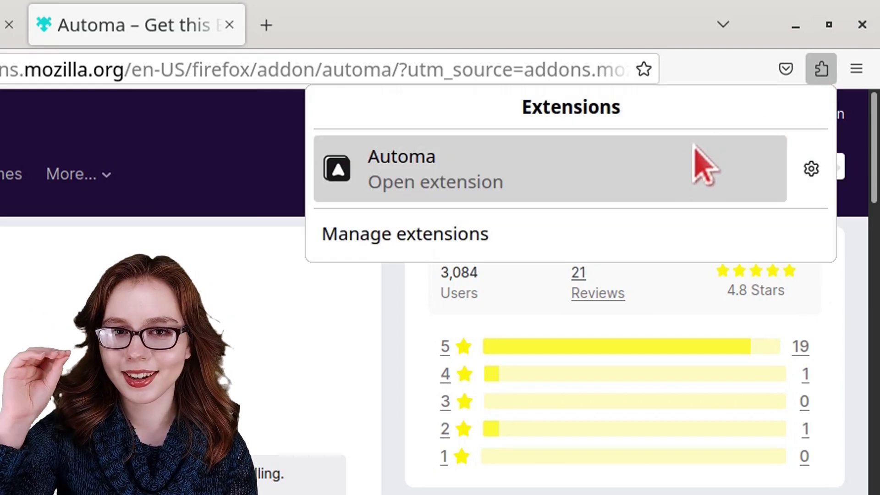
pyautogui.click(660, 172)
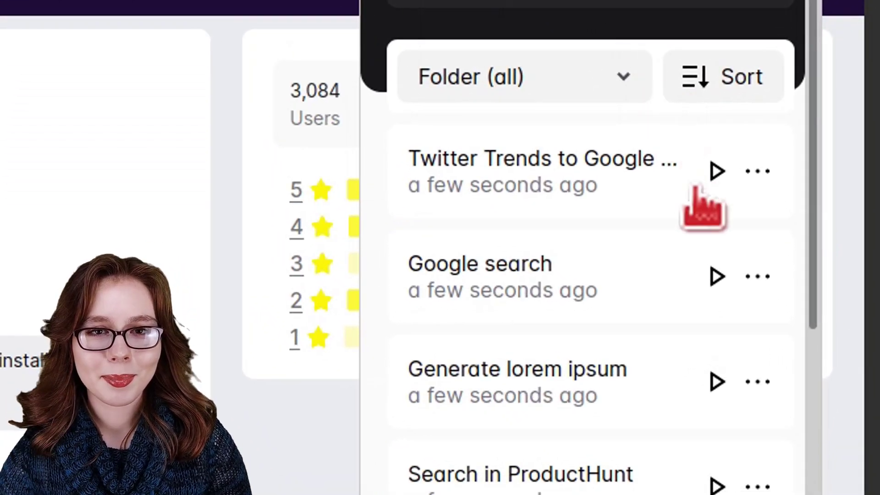
pyautogui.click(758, 411)
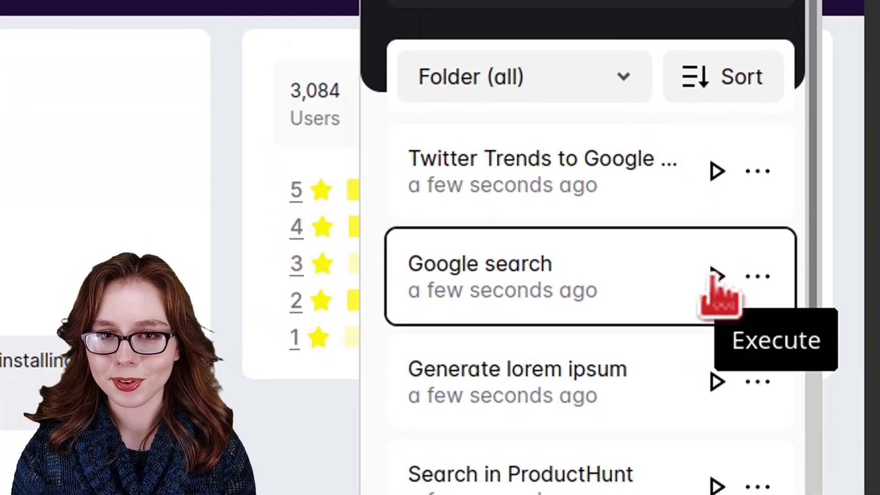
pyautogui.click(716, 275)
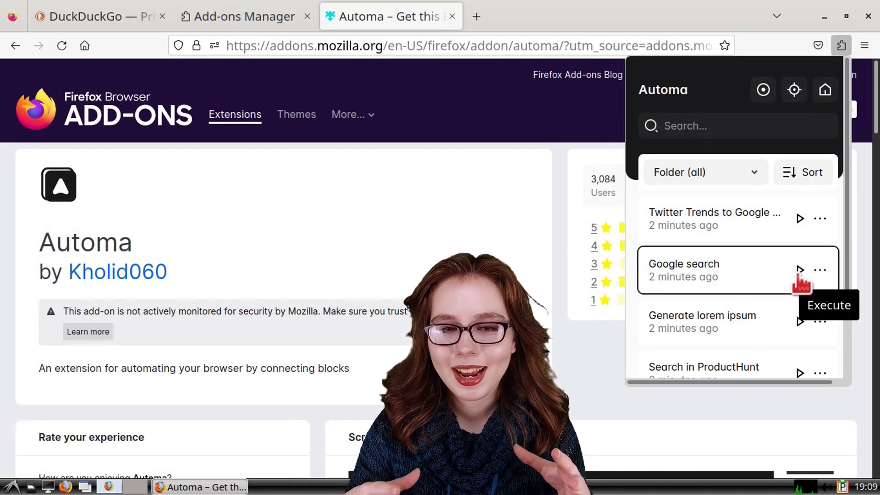
pyautogui.click(799, 270)
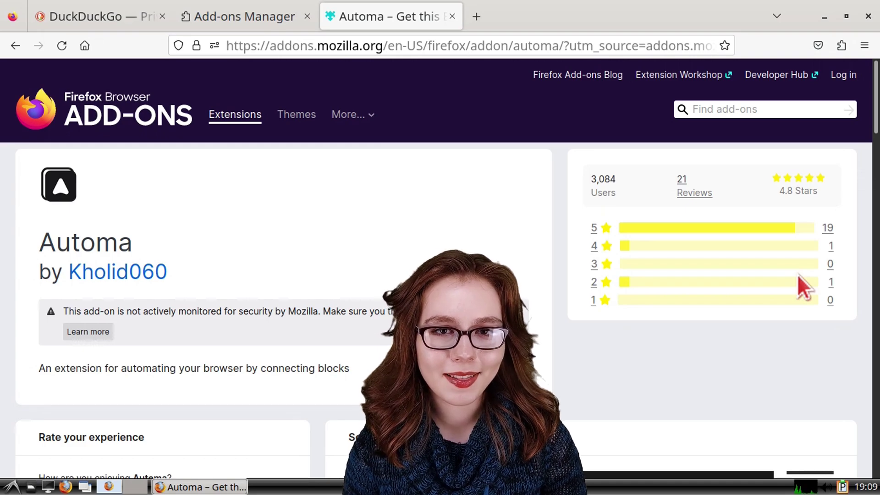
# Step: Set the Privacy & Security history option to Remember history and restart Firefox
pyautogui.click(872, 44)
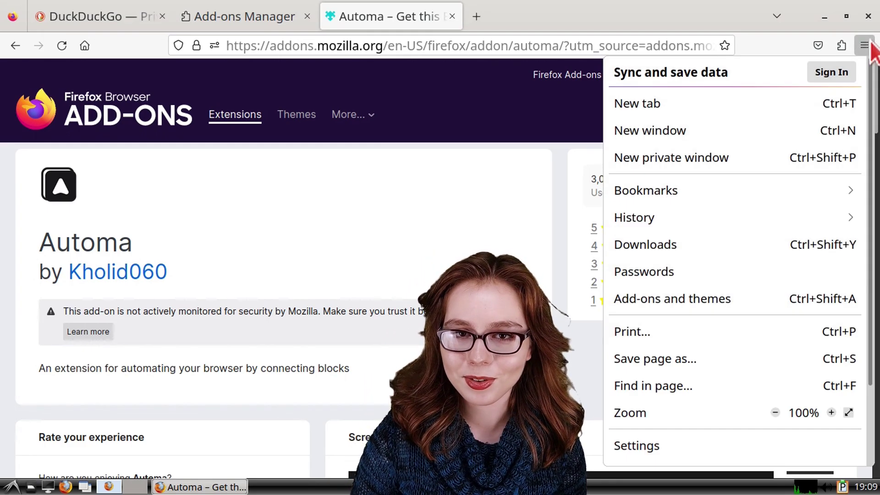
pyautogui.click(738, 455)
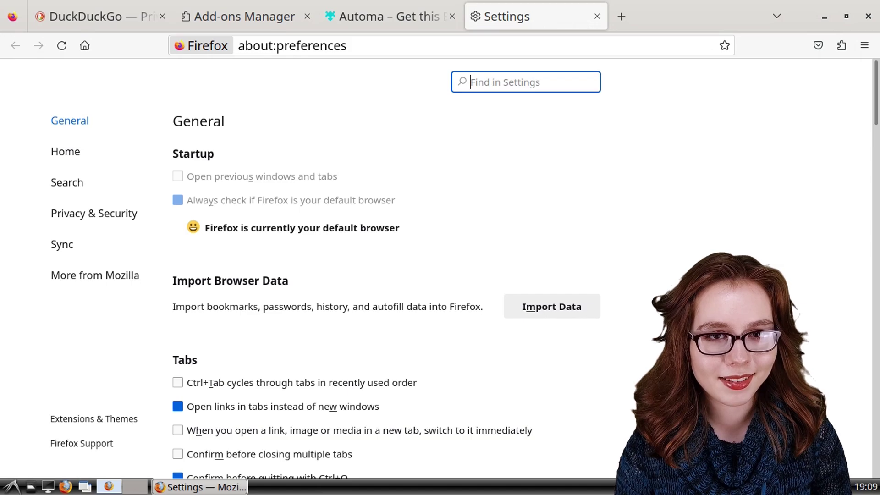
pyautogui.click(116, 213)
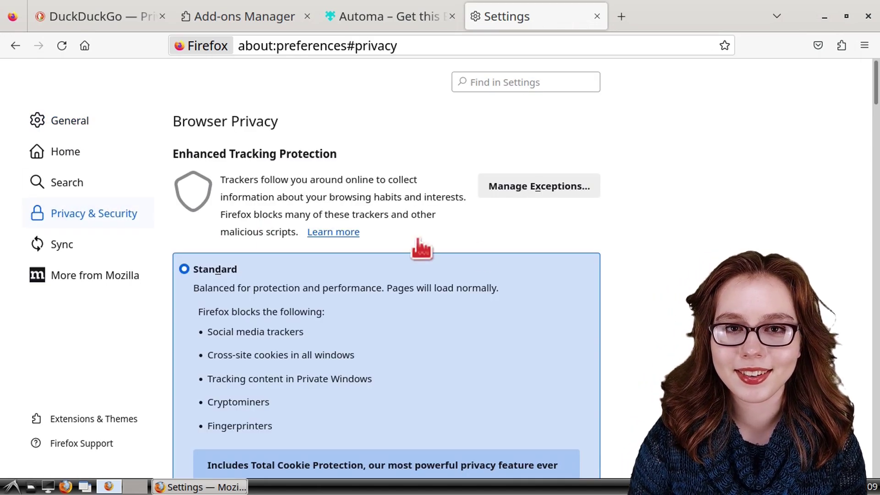
pyautogui.scroll(-5, 664, 280)
pyautogui.scroll(-10, 662, 272)
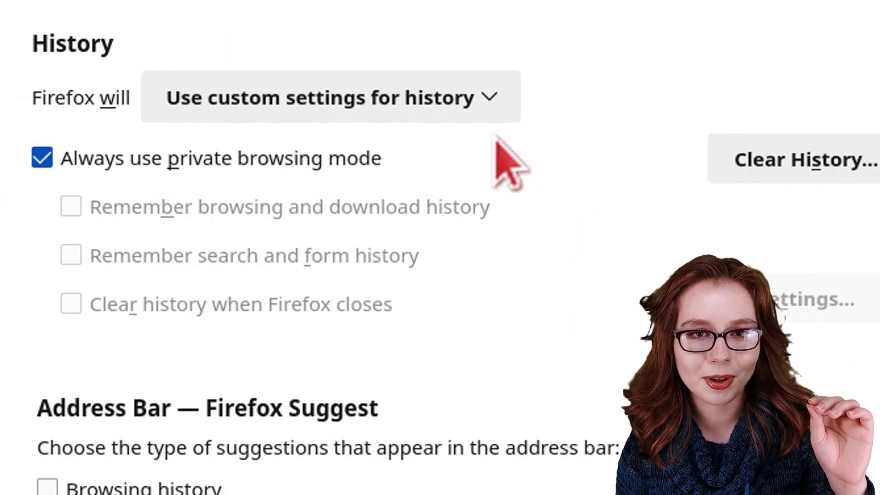
pyautogui.click(490, 117)
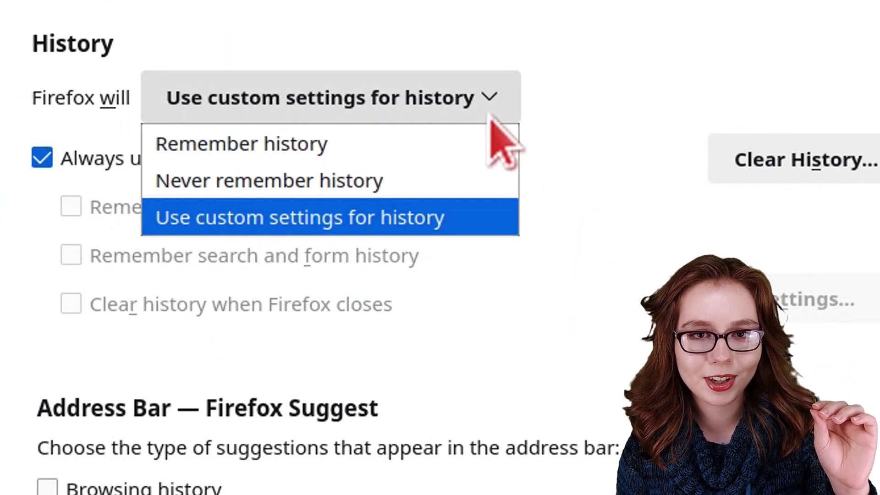
pyautogui.click(474, 147)
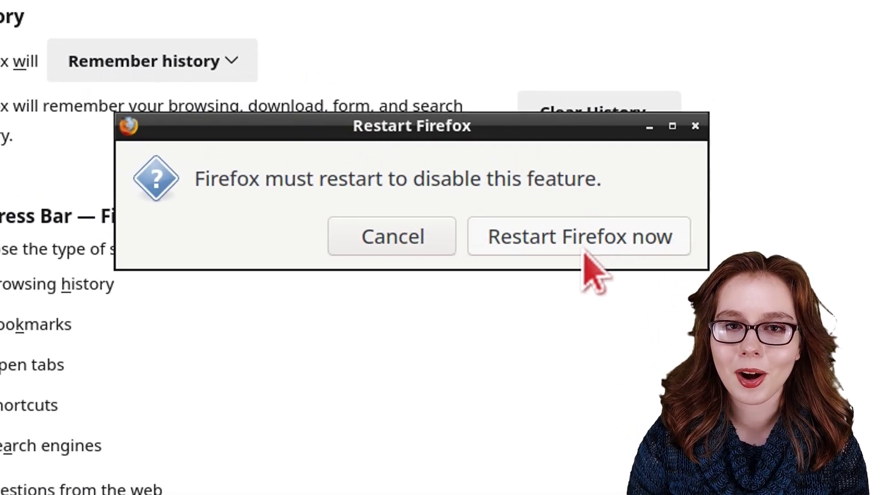
pyautogui.click(604, 232)
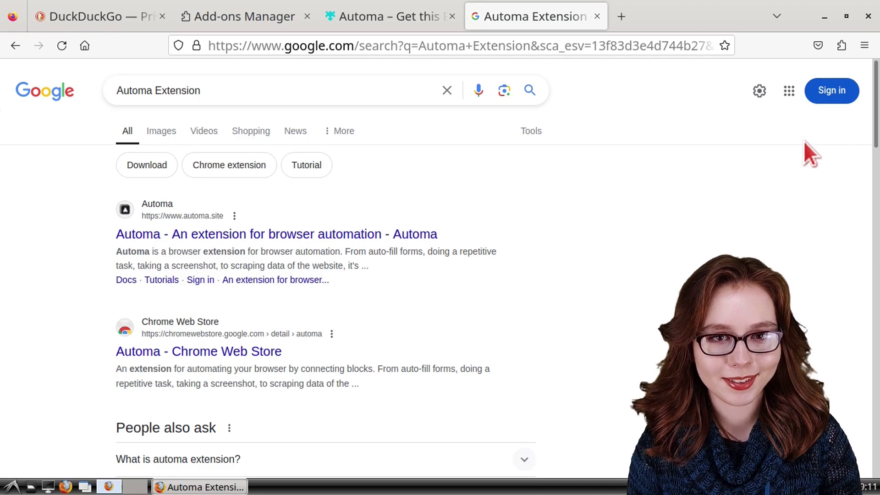
# Step: Turn the disabled Automa extension back on in Manage Extensions
pyautogui.click(834, 50)
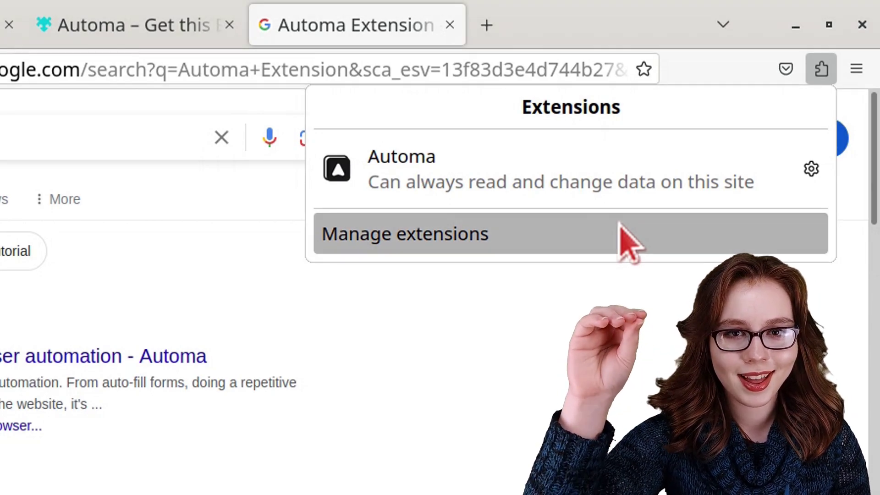
pyautogui.click(621, 232)
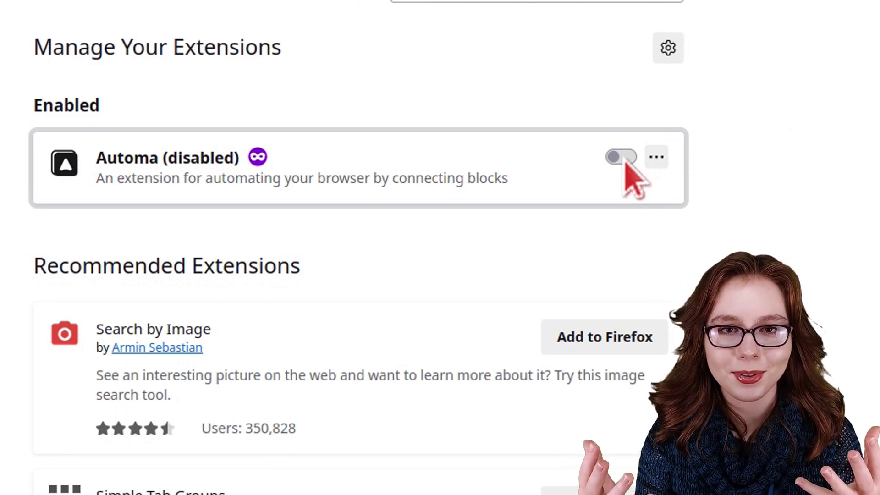
pyautogui.click(621, 157)
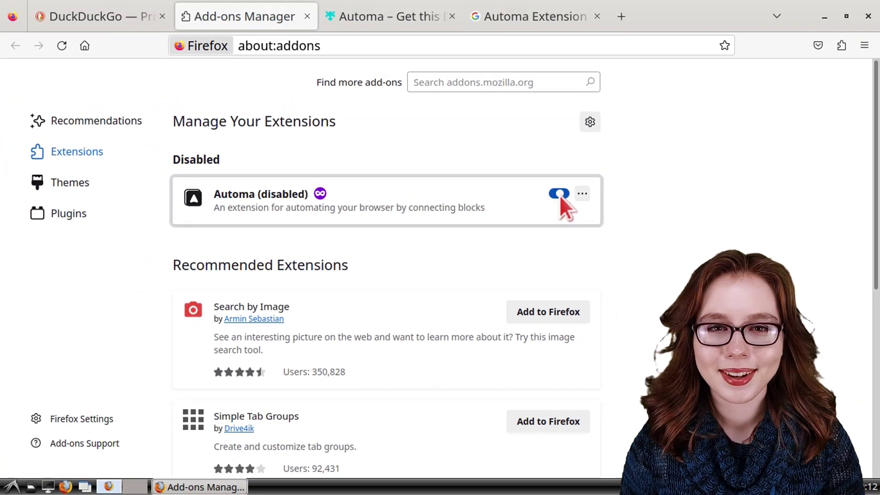
# Step: Open Automa's Dashboard from its popup in the Extensions panel
pyautogui.click(838, 54)
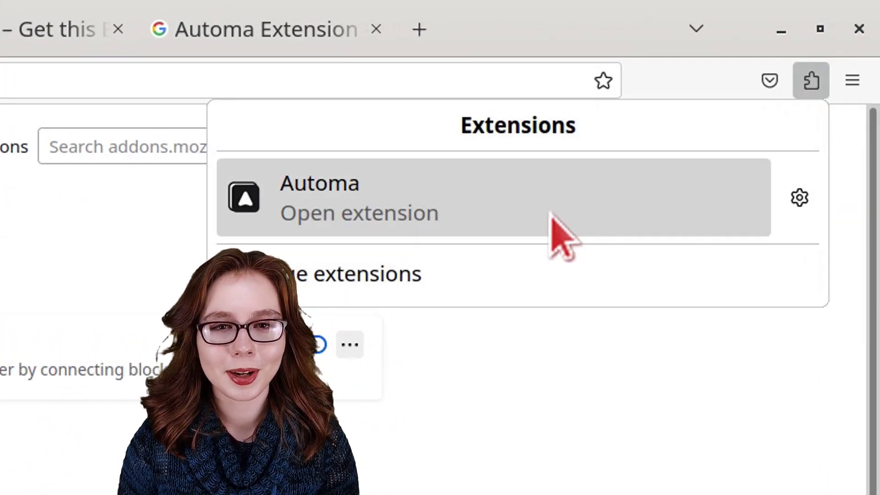
pyautogui.click(696, 123)
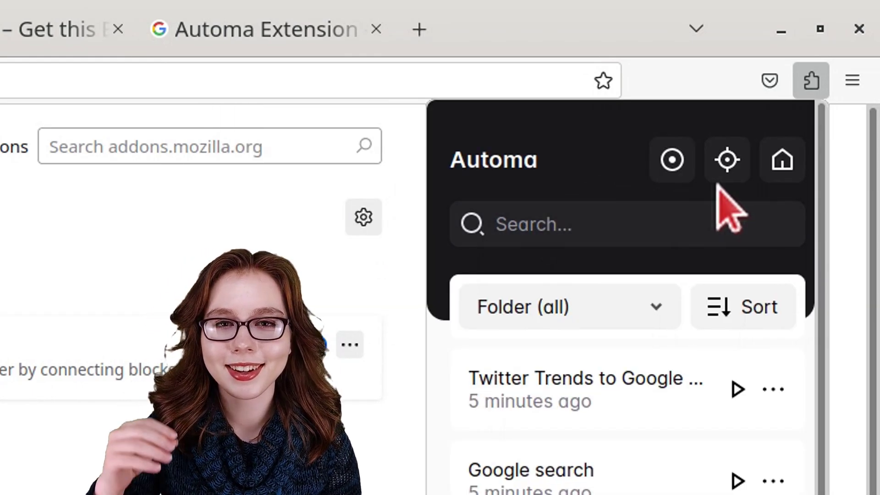
pyautogui.click(784, 176)
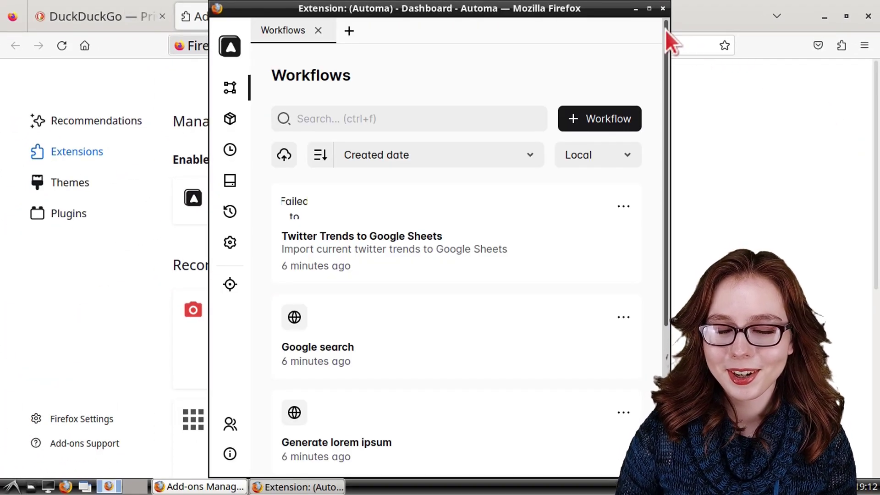
# Step: Maximize the Automa dashboard, open the Google search workflow, and pan across its blocks
pyautogui.click(650, 13)
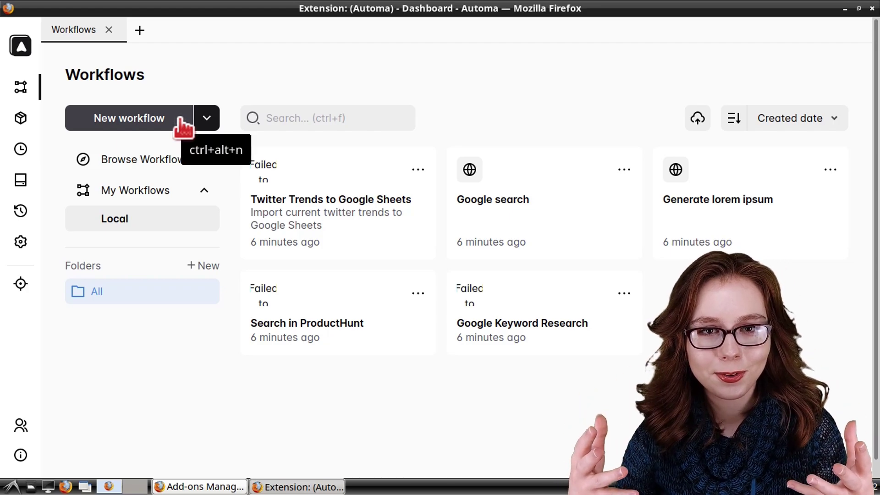
pyautogui.click(504, 217)
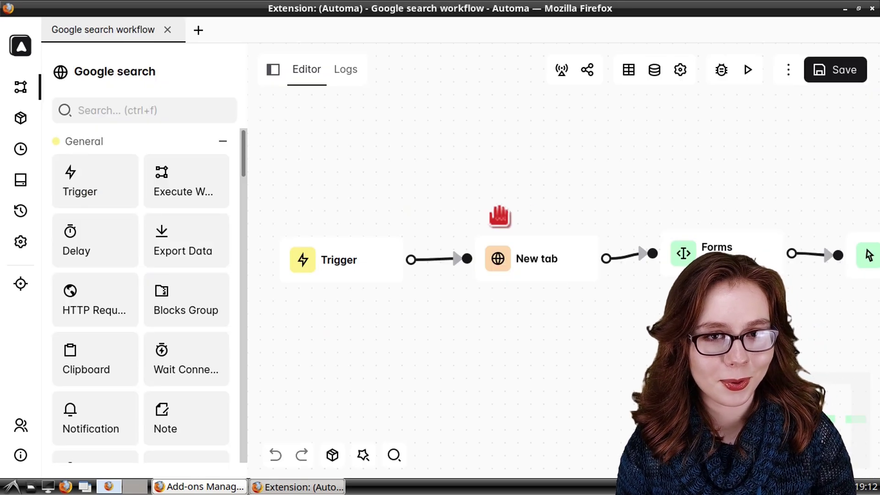
pyautogui.moveTo(457, 206); pyautogui.dragTo(254, 217)
pyautogui.moveTo(400, 222); pyautogui.dragTo(528, 211)
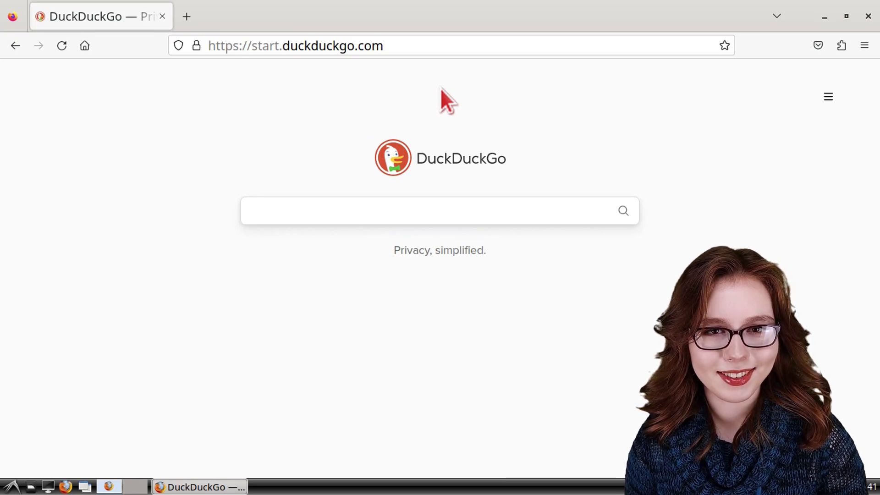
# Step: Load file:/// and browse into /usr/share/doc/c++-annotations
pyautogui.click(397, 46)
pyautogui.write('file:///')
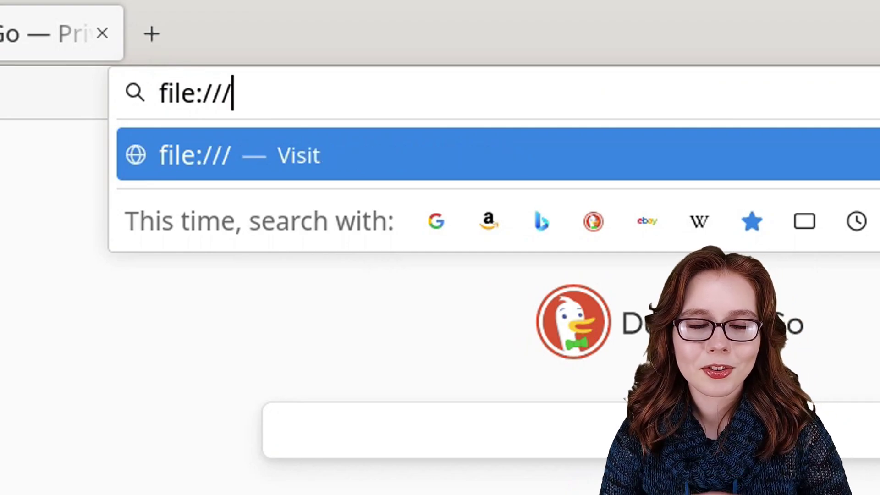
pyautogui.press('Return')
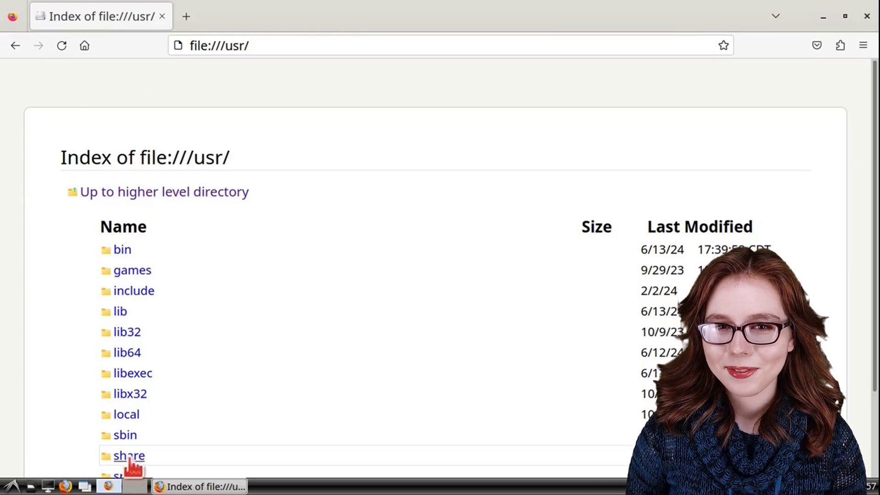
pyautogui.click(127, 454)
pyautogui.scroll(-7, 249, 387)
pyautogui.scroll(-7, 246, 376)
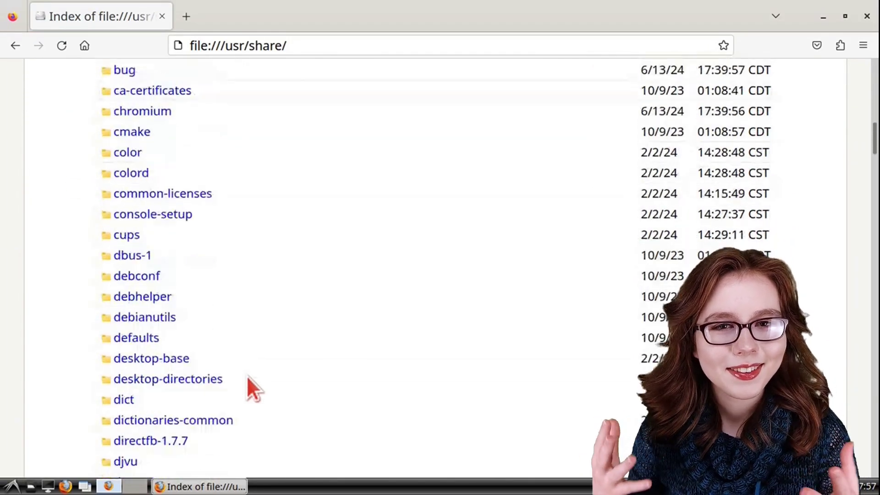
pyautogui.click(124, 404)
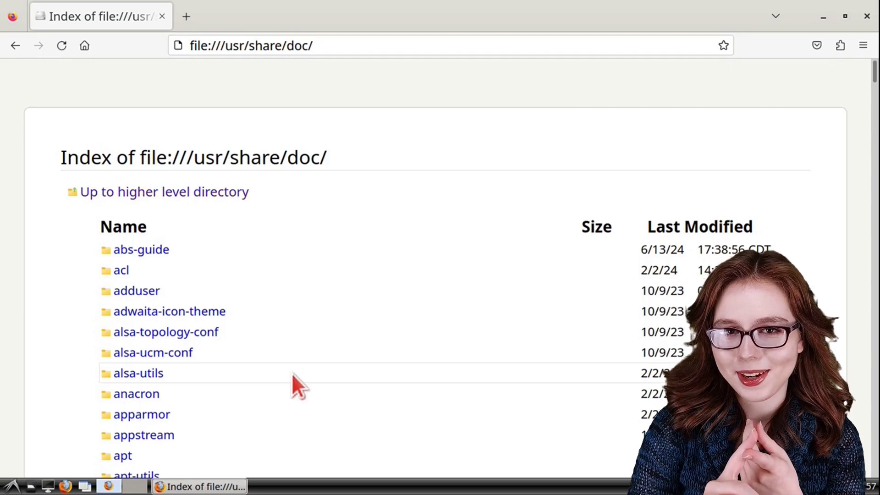
pyautogui.scroll(-5, 290, 375)
pyautogui.scroll(-5, 291, 376)
pyautogui.click(195, 397)
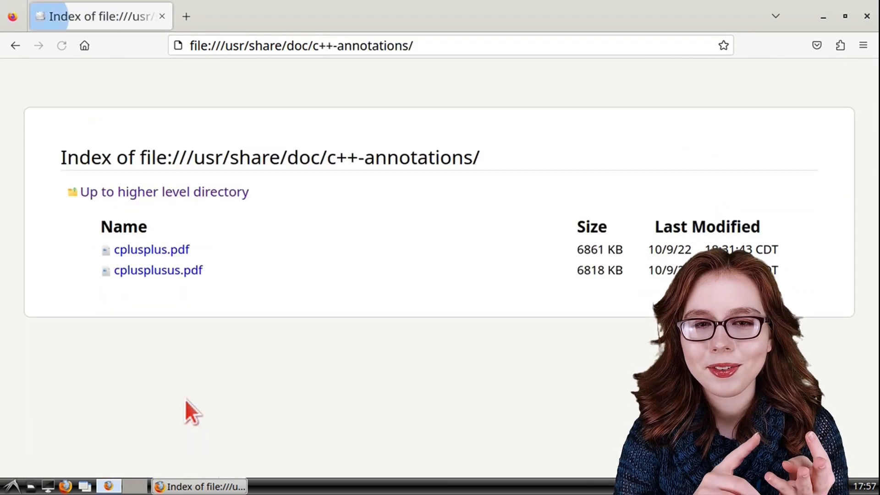
# Step: Open cplusplusus.pdf, page forward, and read the Special Characters chapter
pyautogui.click(171, 270)
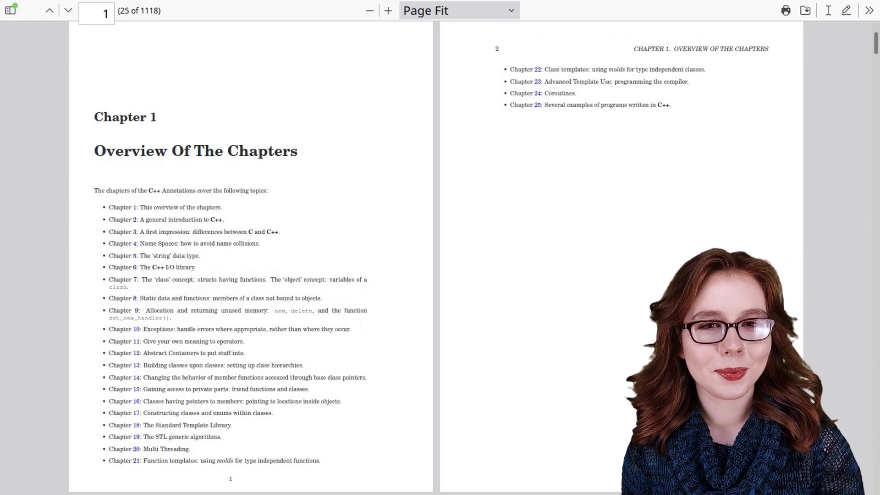
pyautogui.press('Right')
pyautogui.press('Right')
pyautogui.press('Right')
pyautogui.press('Right')
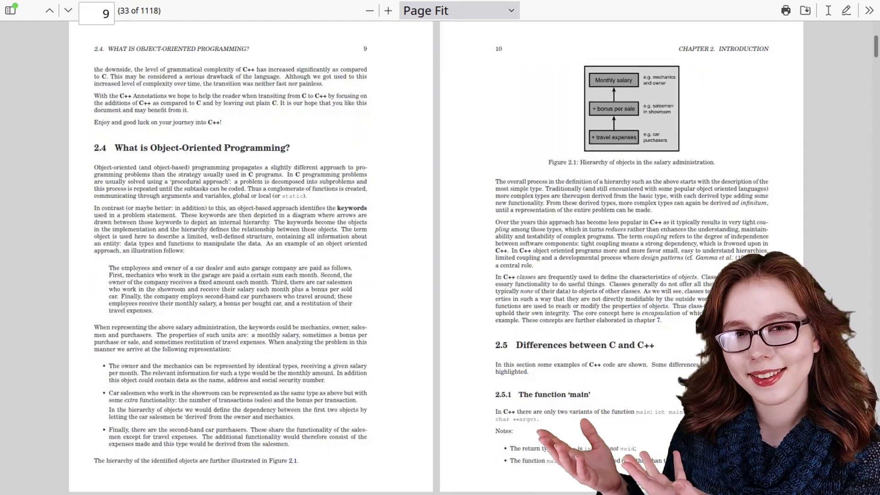
pyautogui.press('Right')
pyautogui.press('Right')
pyautogui.press('Right')
pyautogui.press('Right')
pyautogui.press('Right')
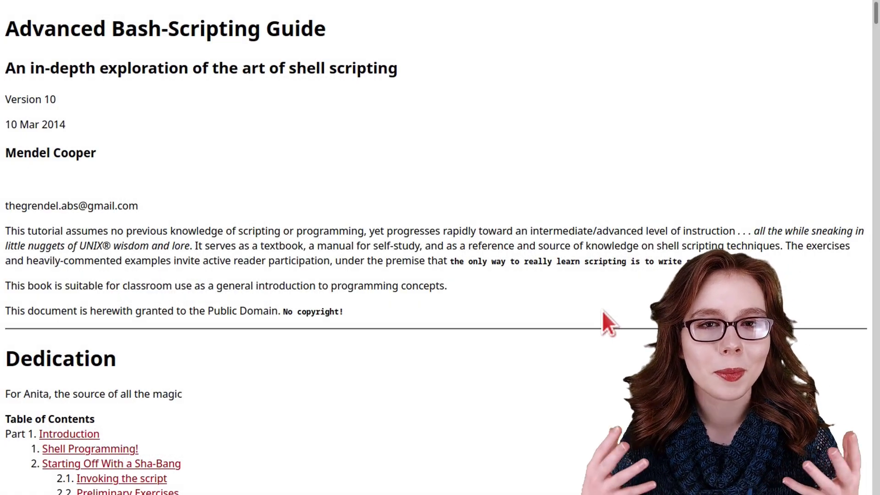
pyautogui.scroll(-5, 601, 310)
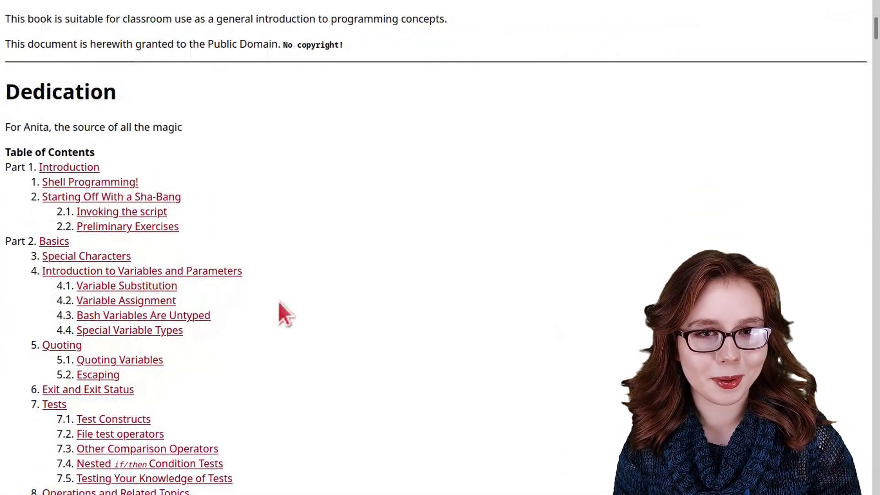
pyautogui.click(93, 258)
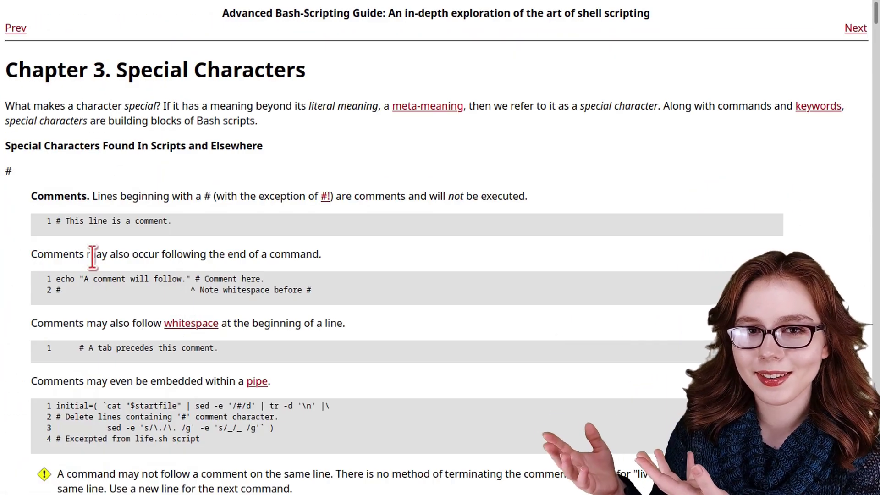
pyautogui.scroll(-3, 93, 258)
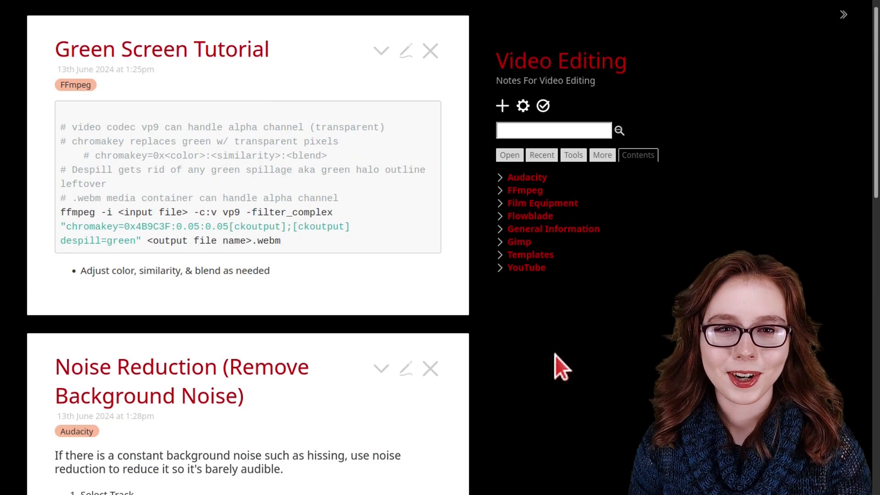
pyautogui.scroll(-5, 554, 354)
pyautogui.scroll(-4, 554, 354)
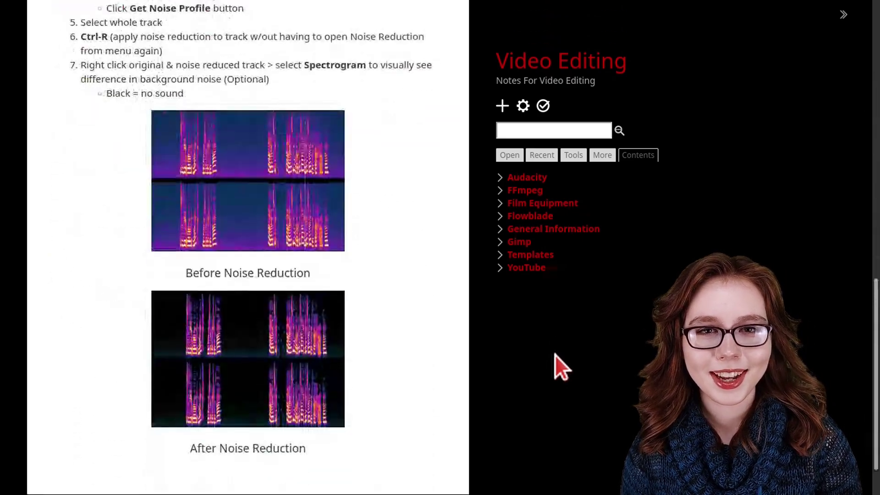
pyautogui.scroll(6, 554, 354)
pyautogui.scroll(2, 555, 354)
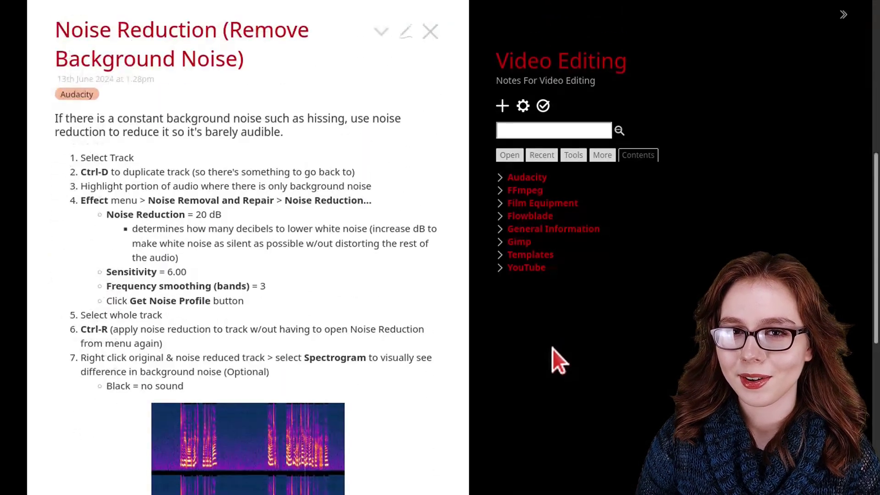
pyautogui.scroll(6, 552, 348)
pyautogui.scroll(2, 552, 348)
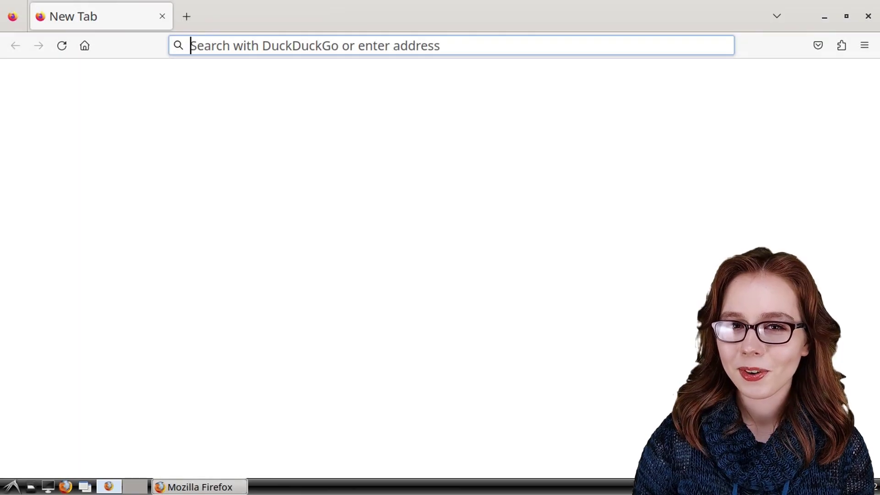
# Step: Load about:about, then go to about:config and accept the risk warning
pyautogui.write('a')
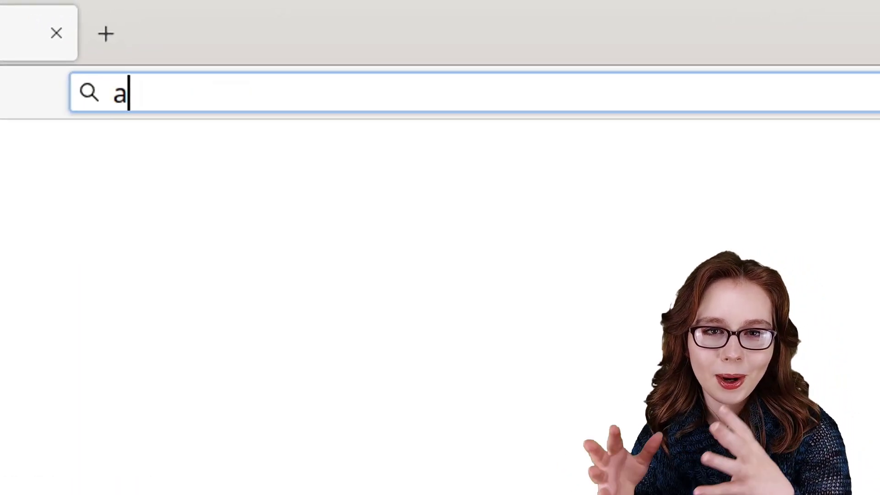
pyautogui.write('bout:ab')
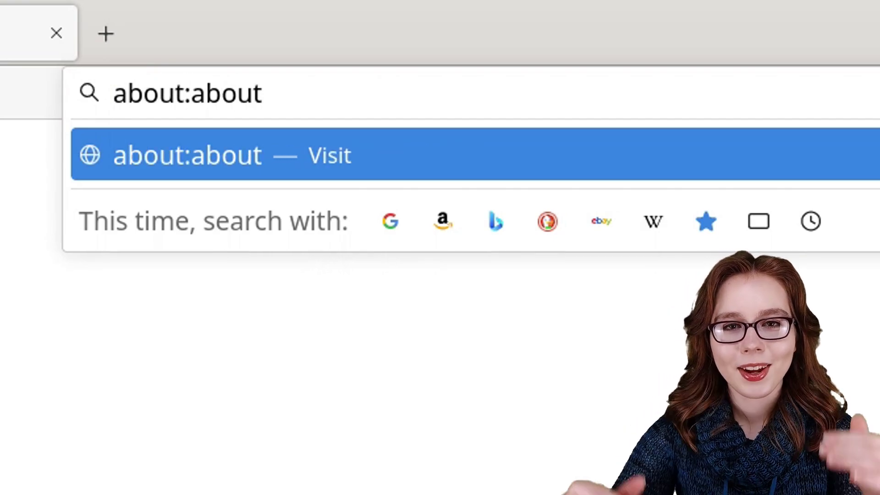
pyautogui.write('out')
pyautogui.press('Return')
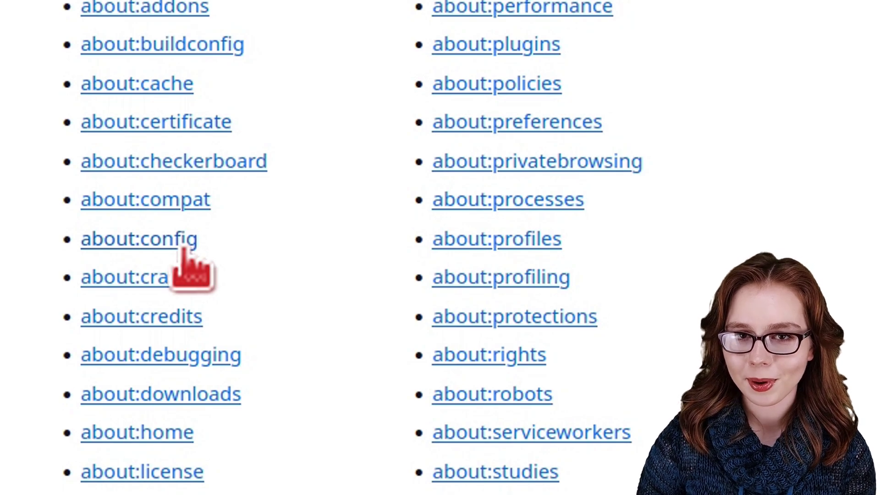
pyautogui.click(184, 248)
pyautogui.click(347, 320)
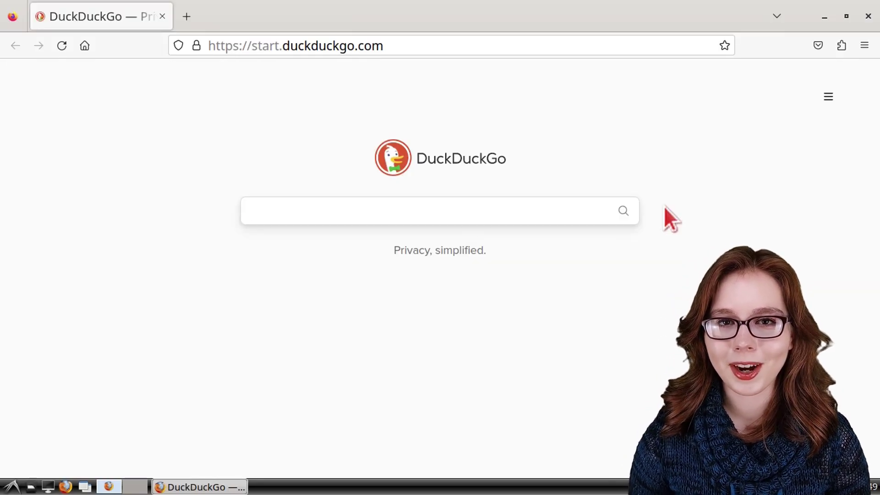
# Step: Toggle fullscreen on and off, then cancel a new bookmark for the DuckDuckGo page
pyautogui.press('F11')
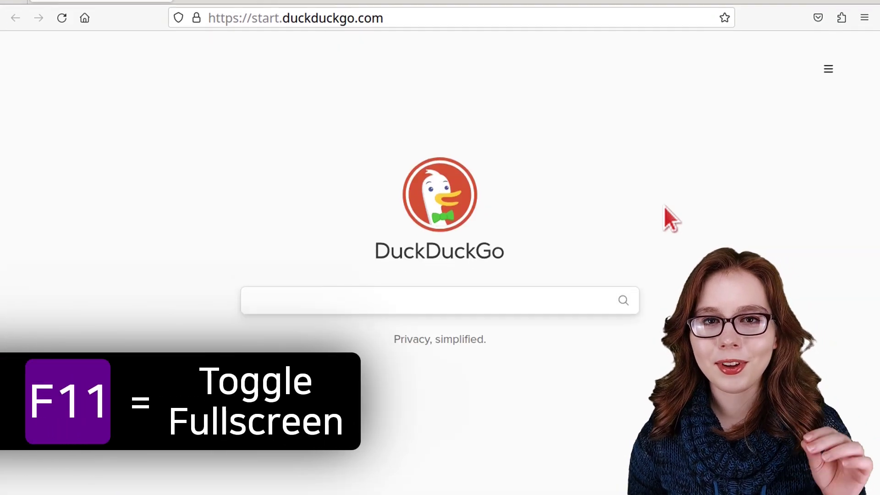
pyautogui.press('F11')
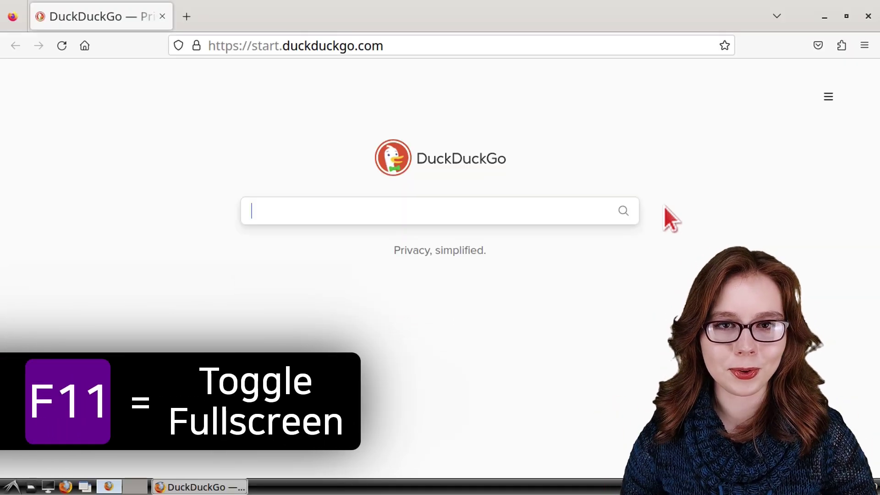
pyautogui.hotkey('ctrl', 'd')
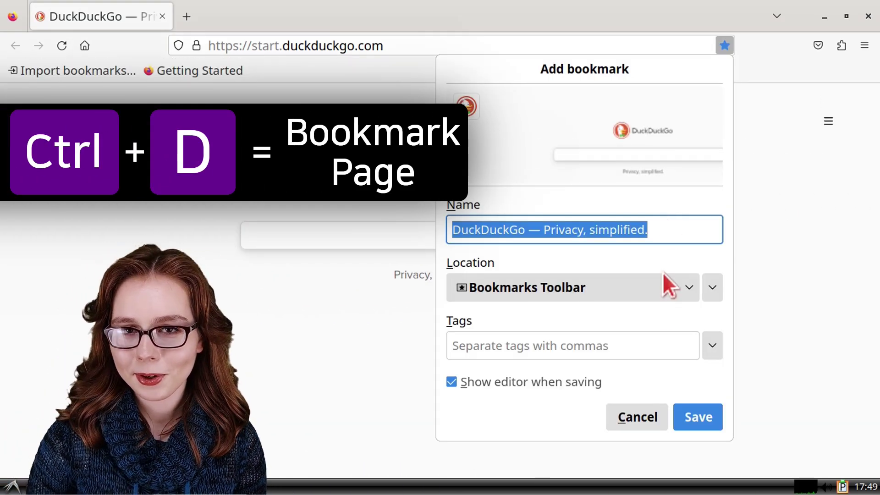
pyautogui.click(653, 412)
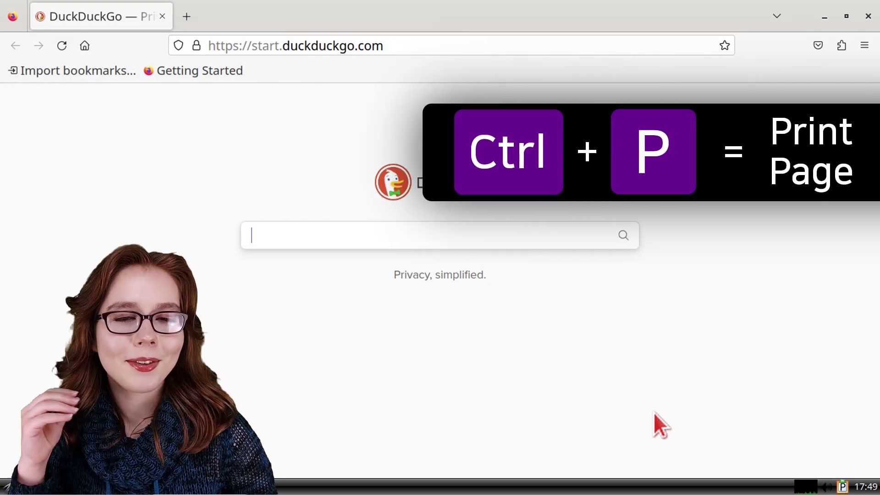
# Step: Cancel the print dialog without printing, then start saving the page with Ctrl+S
pyautogui.hotkey('ctrl', 'p')
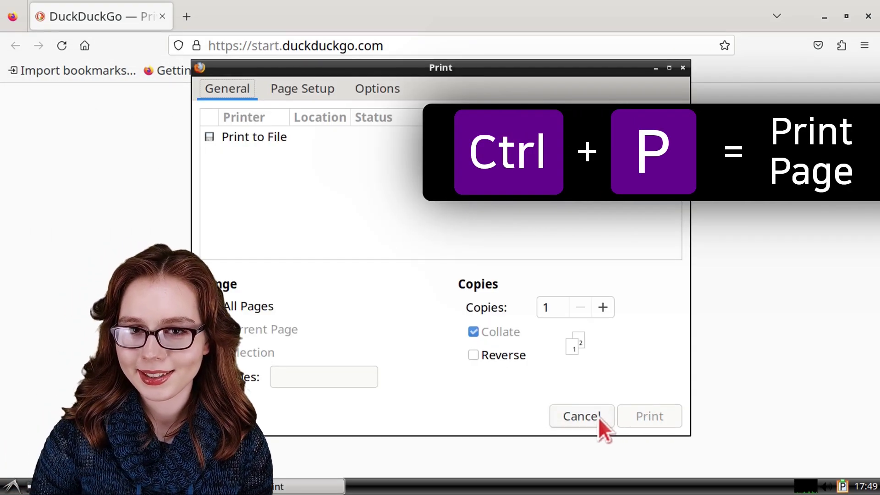
pyautogui.click(598, 417)
pyautogui.hotkey('ctrl', 's')
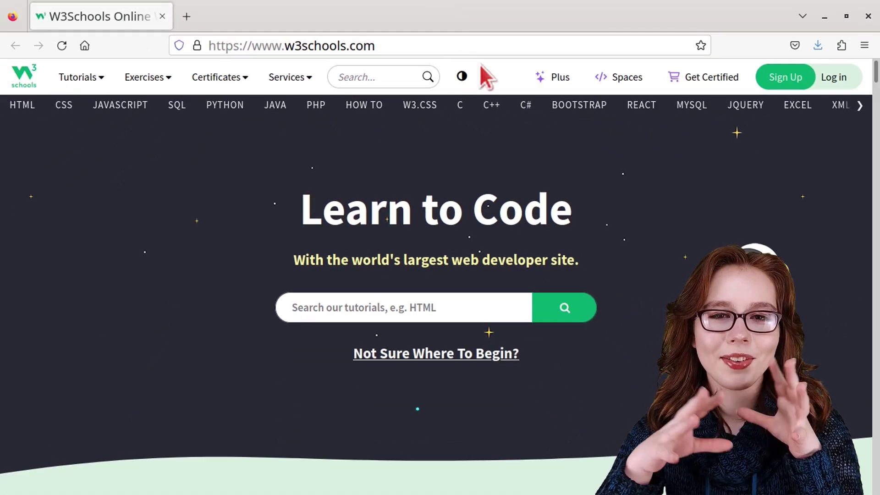
# Step: View the W3Schools page fullscreen and scroll down through it
pyautogui.press('F11')
pyautogui.scroll(-5, 695, 197)
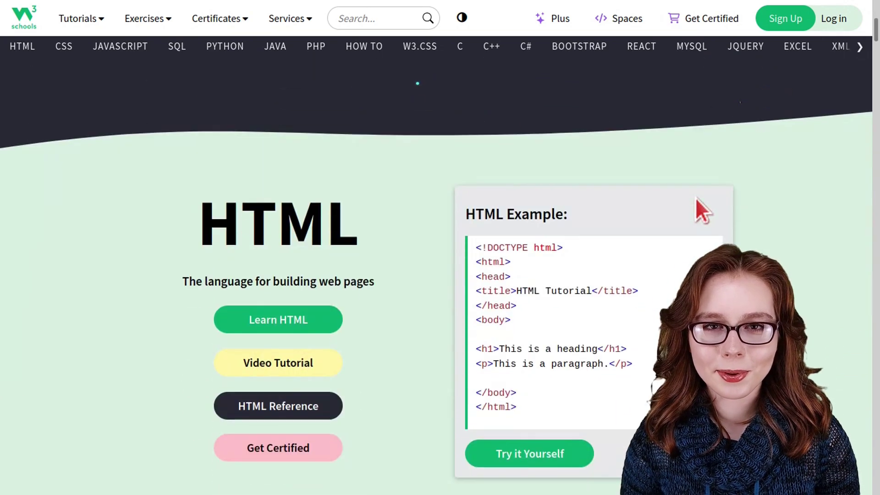
pyautogui.scroll(-8, 695, 197)
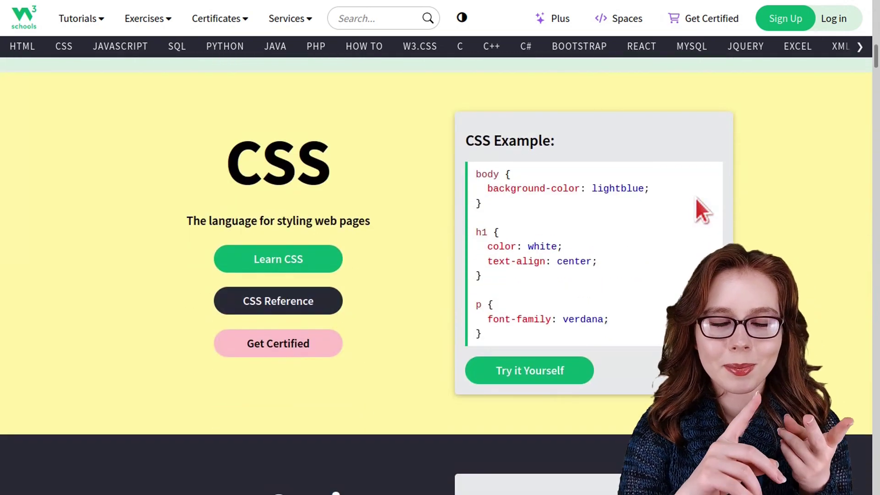
pyautogui.scroll(-8, 695, 197)
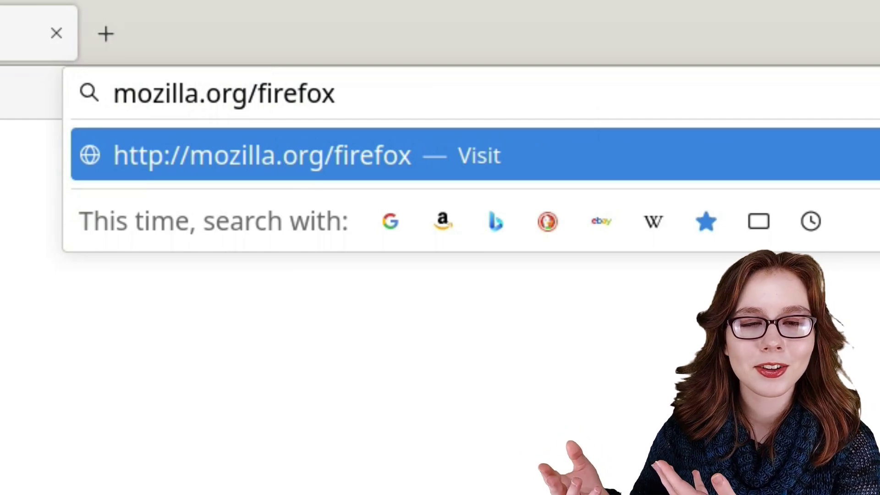
# Step: Visit mozilla.org/firefox, the Firefox support page, then addons.mozilla.org/firefox
pyautogui.press('Return')
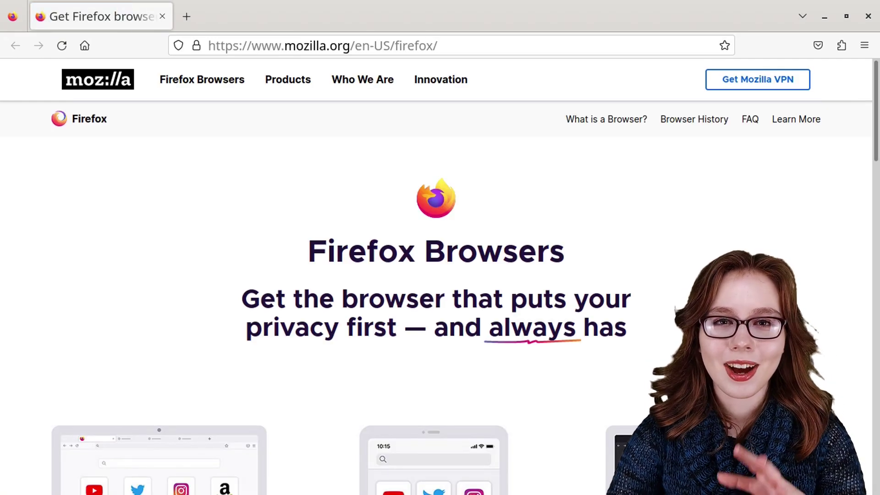
pyautogui.scroll(-7, 273, 59)
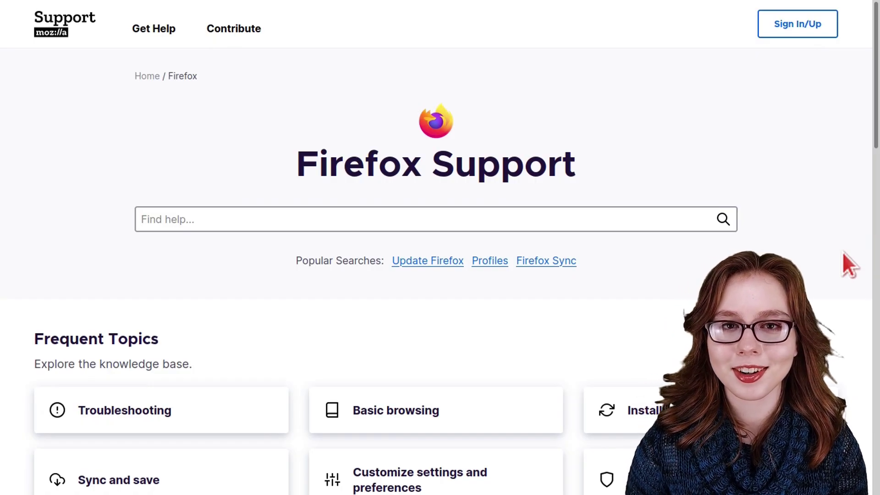
pyautogui.scroll(-3, 843, 253)
pyautogui.scroll(-3, 843, 252)
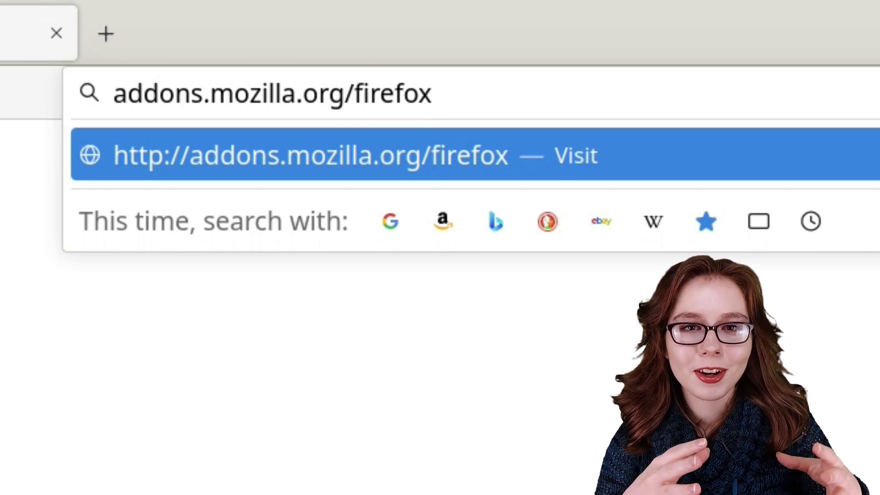
pyautogui.press('Return')
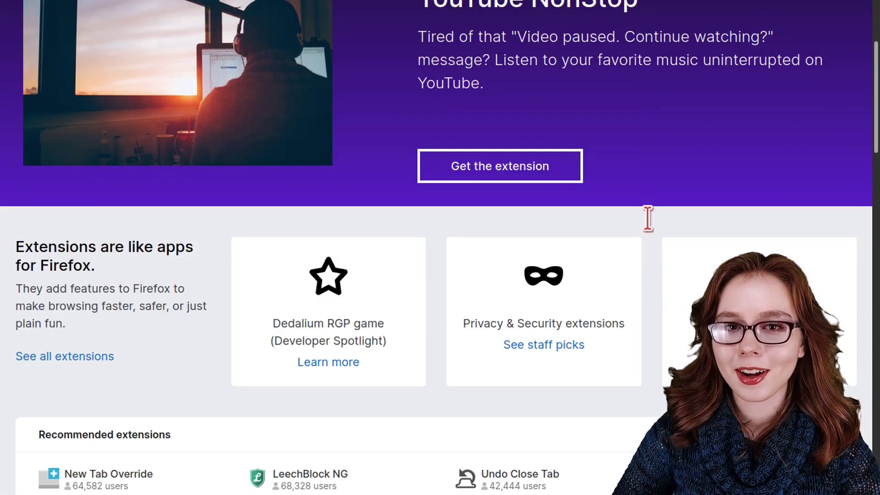
pyautogui.scroll(-9, 648, 218)
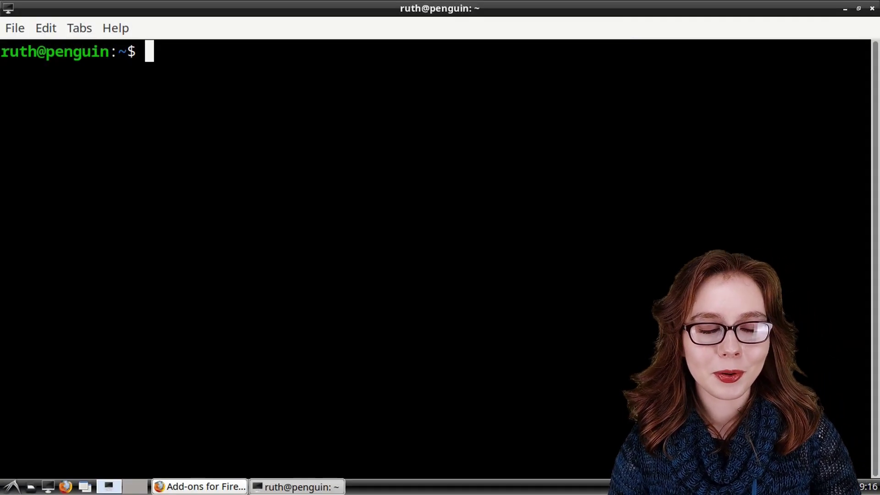
# Step: Run firefox-esr --help, then open man firefox-esr in the terminal
pyautogui.write('firefox-esr --help')
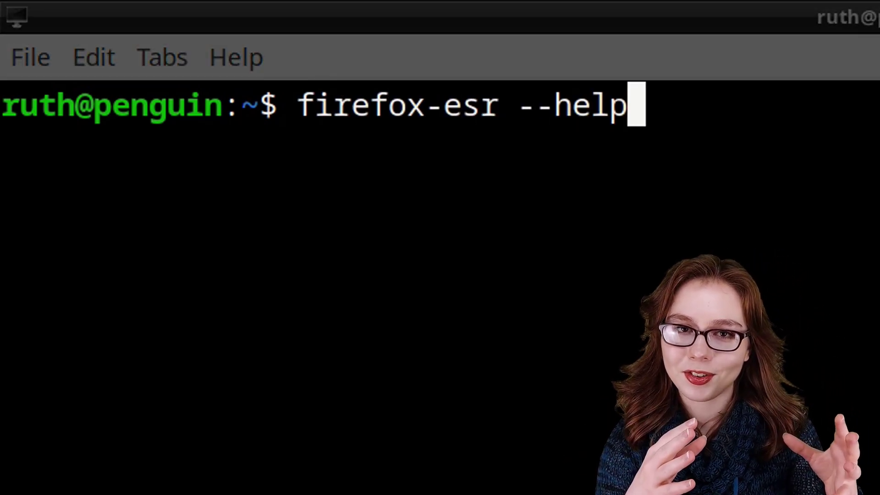
pyautogui.press('Return')
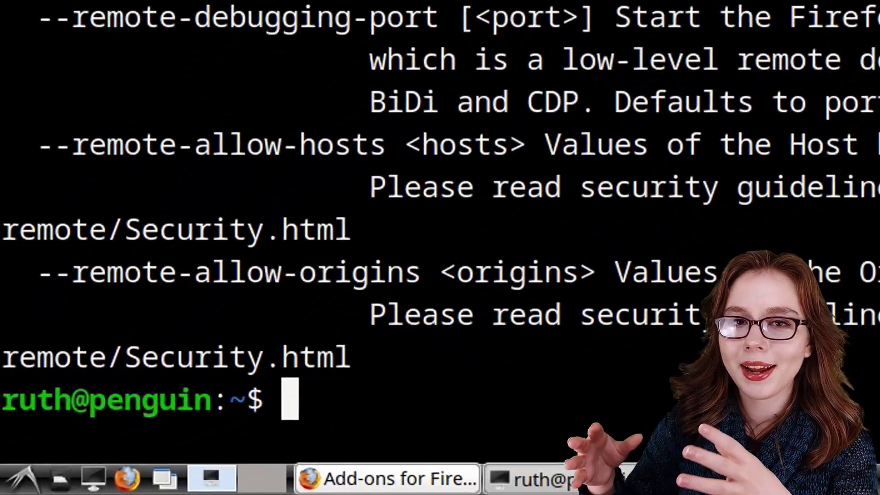
pyautogui.write('man firefox-esr')
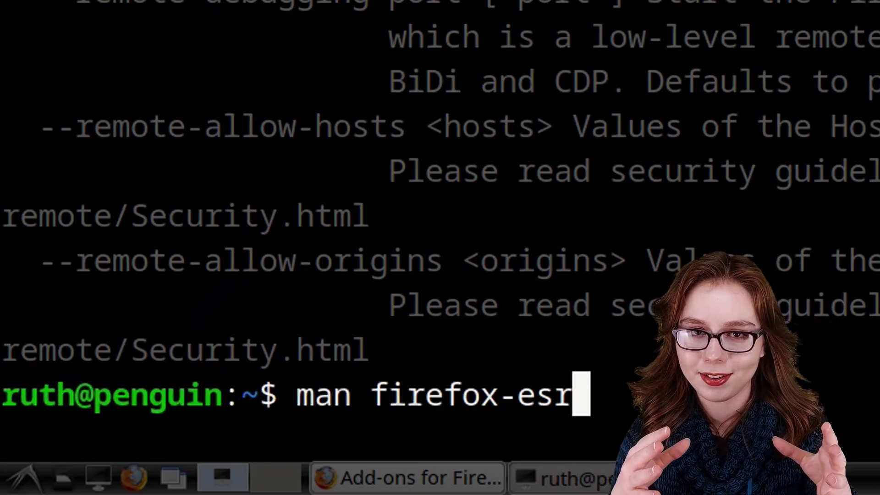
pyautogui.press('Return')
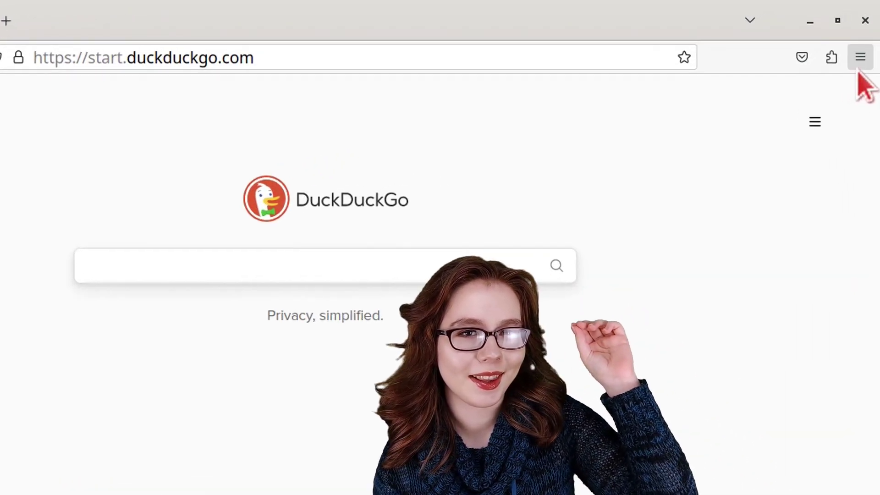
# Step: Open the bookmarks Library and back up all bookmarks to Downloads
pyautogui.click(851, 79)
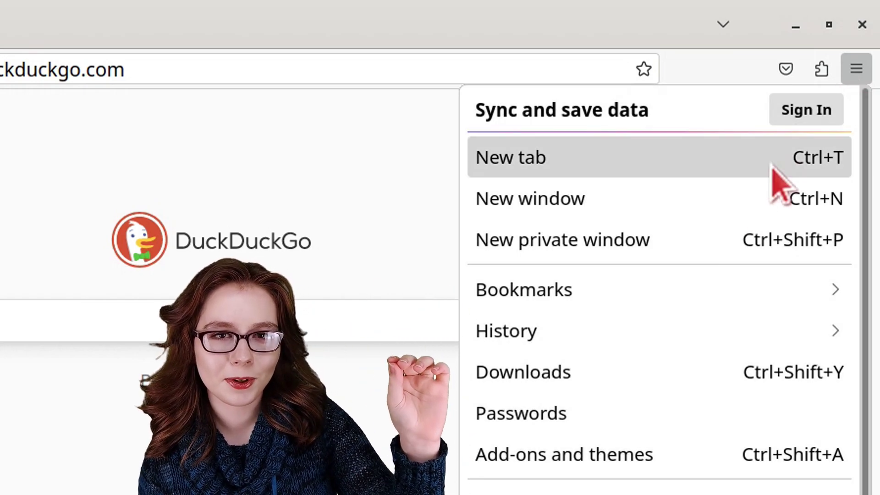
pyautogui.click(712, 291)
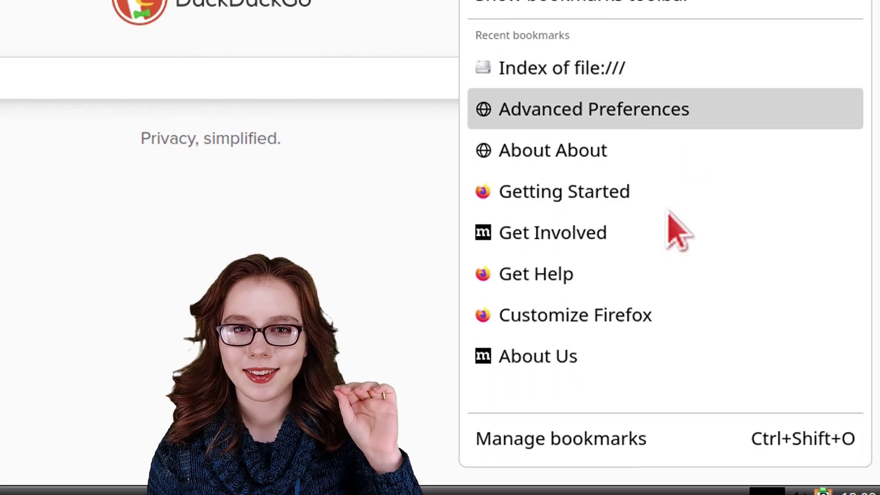
pyautogui.click(680, 419)
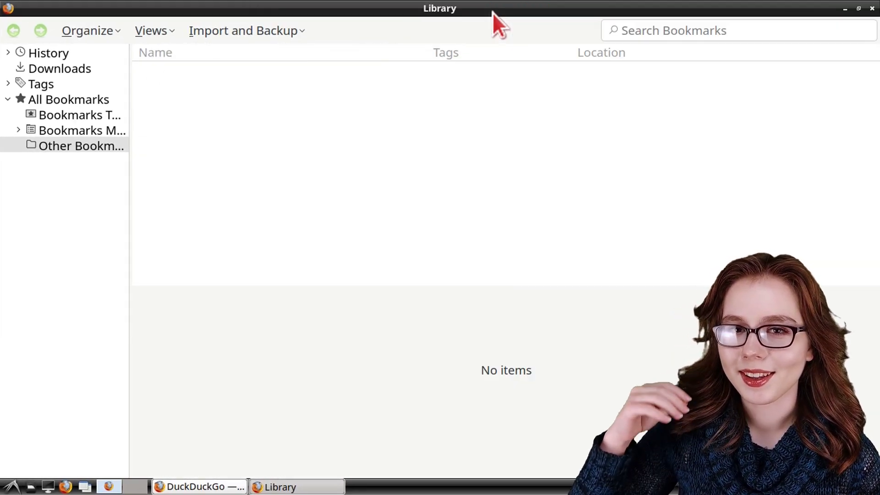
pyautogui.click(114, 131)
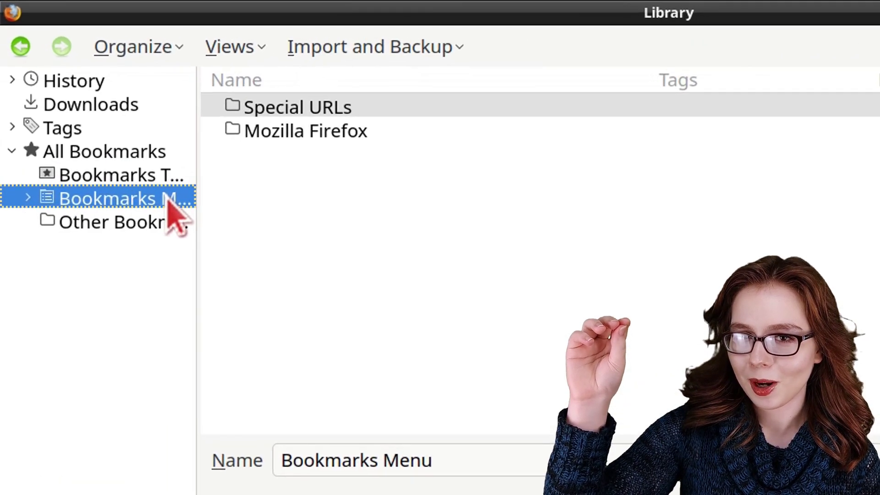
pyautogui.click(347, 51)
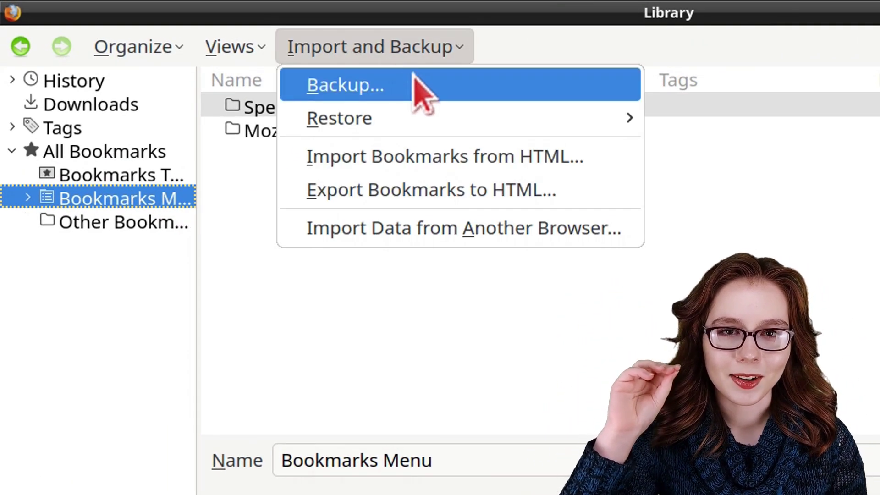
pyautogui.click(424, 87)
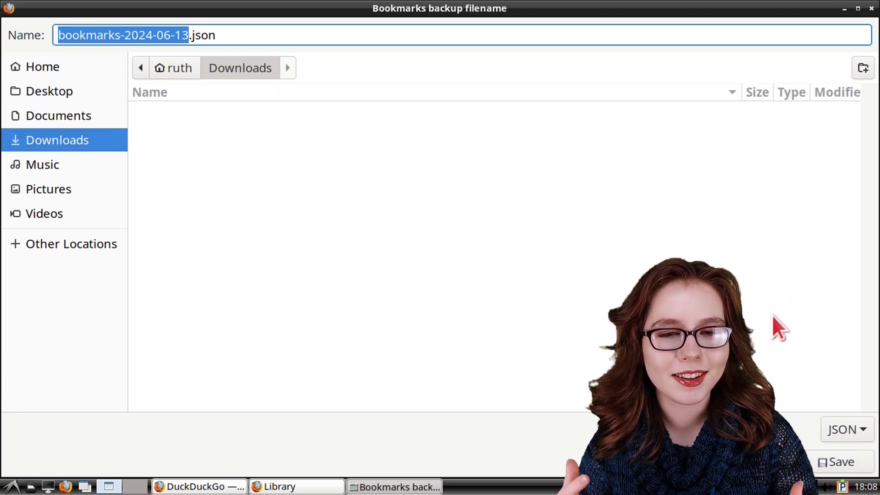
pyautogui.click(867, 462)
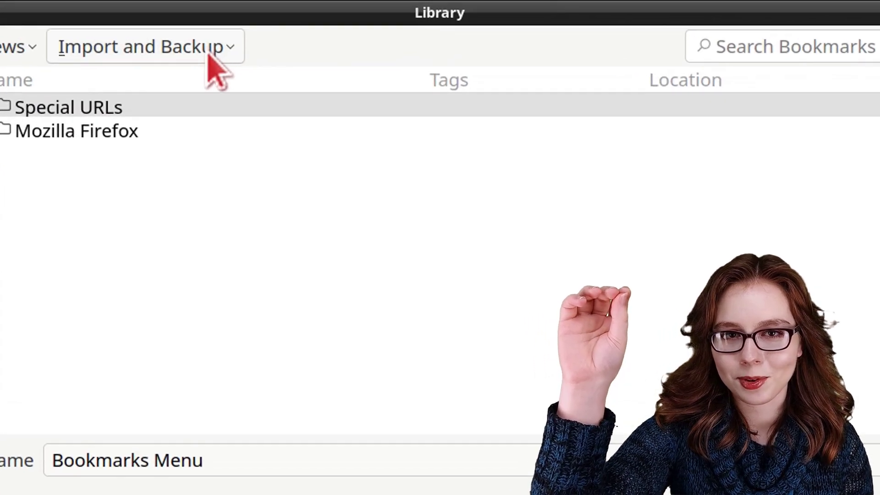
# Step: Restore bookmarks from Downloads/bookmarks-2024-06-13.json, confirming the replacement
pyautogui.click(210, 53)
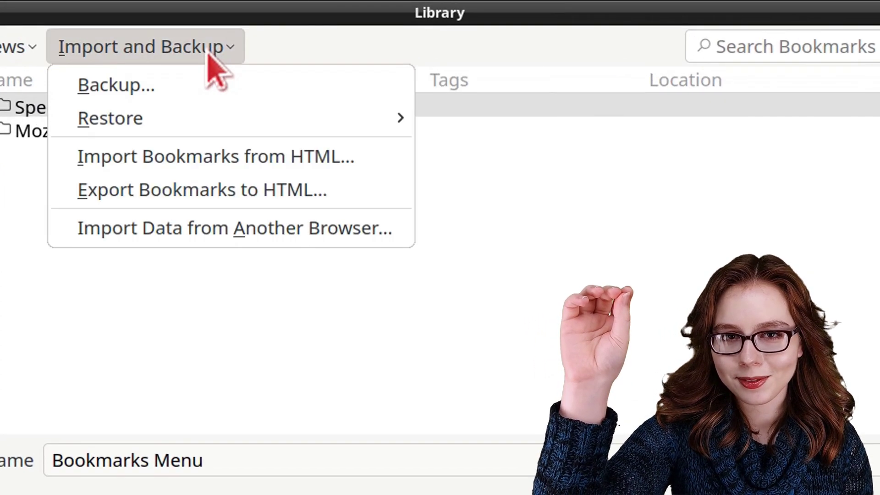
pyautogui.moveTo(233, 114)
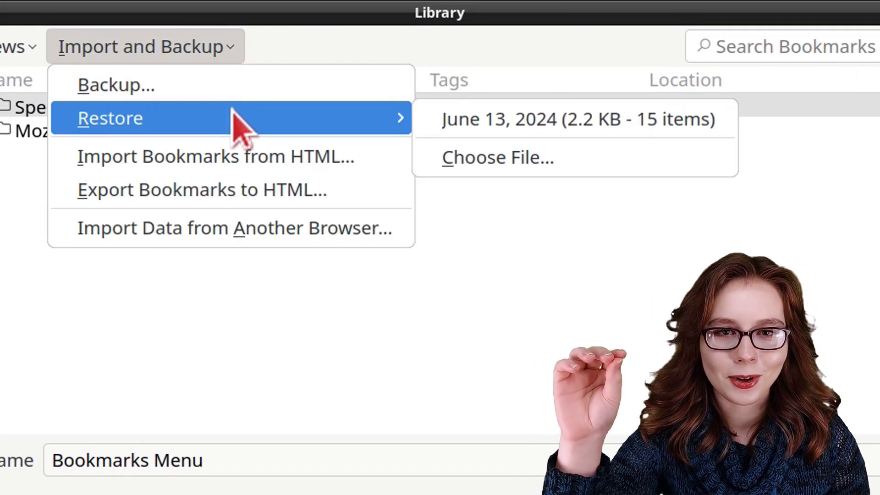
pyautogui.click(557, 154)
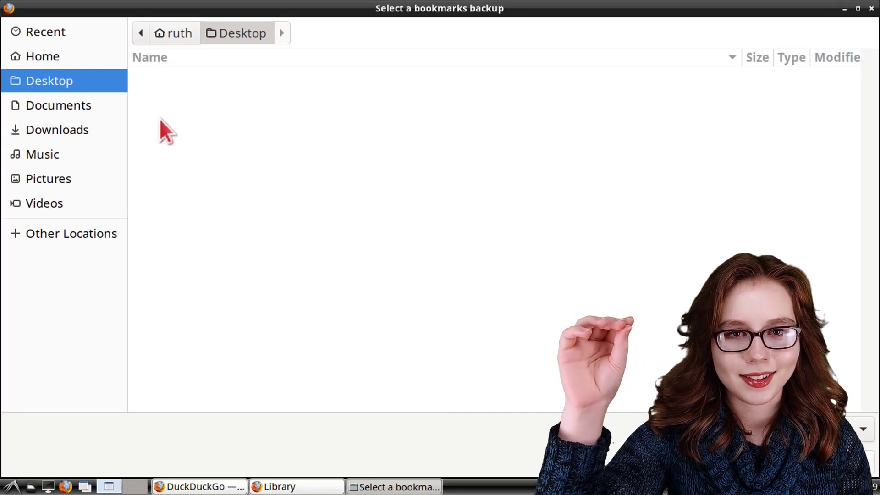
pyautogui.click(102, 130)
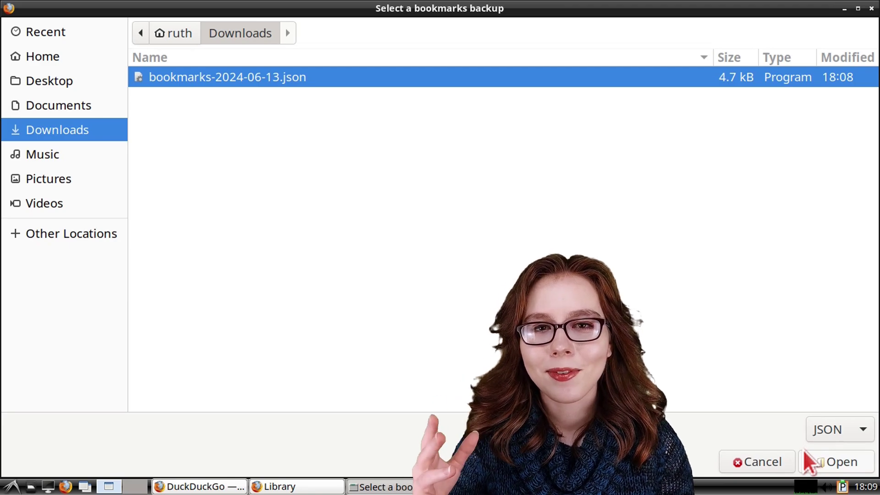
pyautogui.click(804, 452)
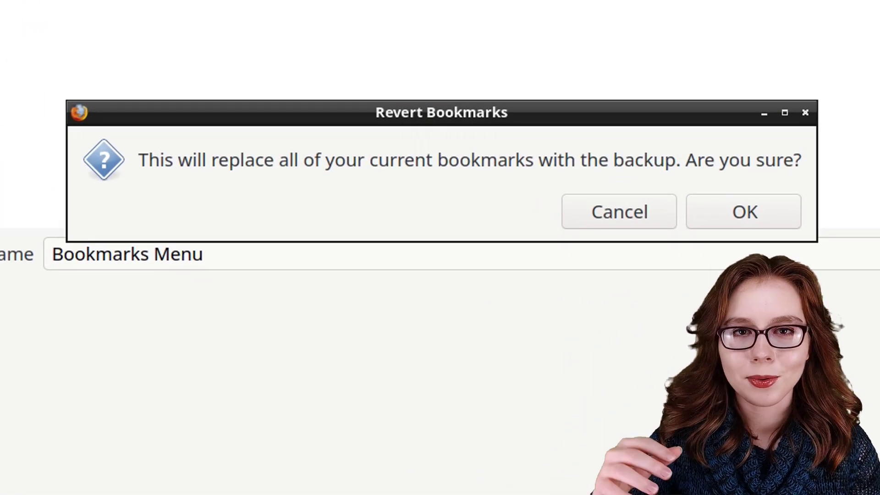
pyautogui.click(785, 221)
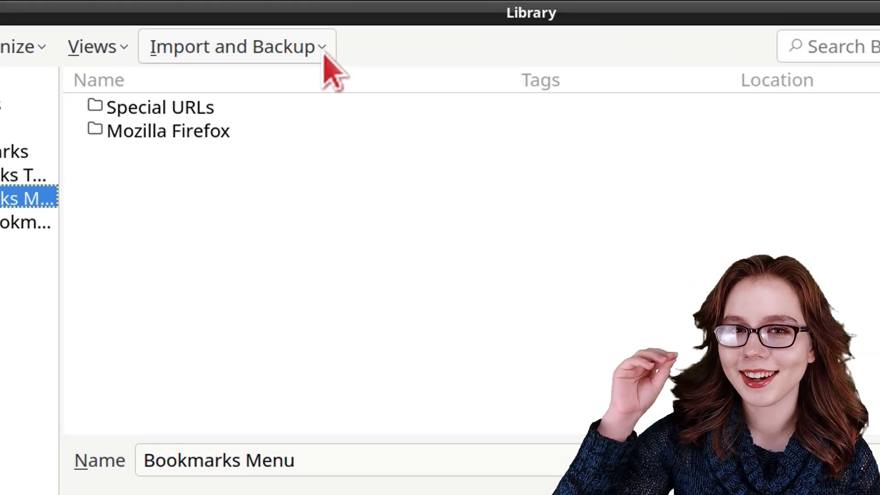
# Step: Export the bookmarks to bookmarks.html in Downloads
pyautogui.click(324, 51)
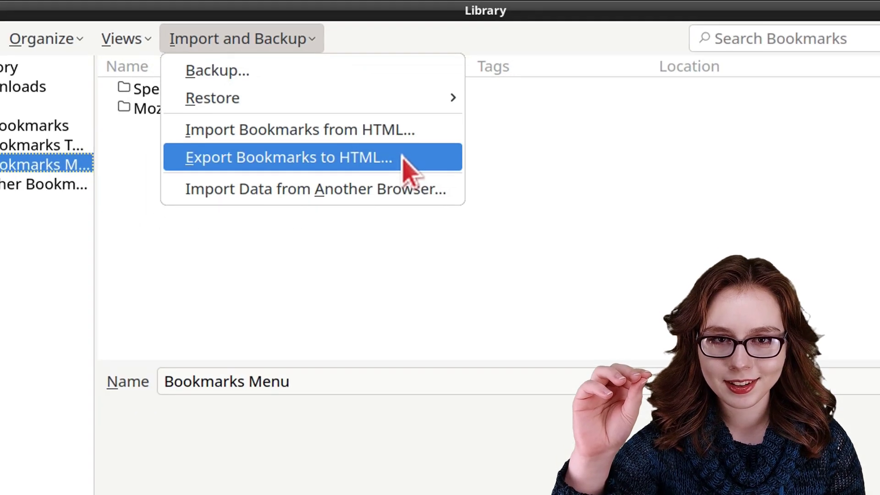
pyautogui.click(431, 190)
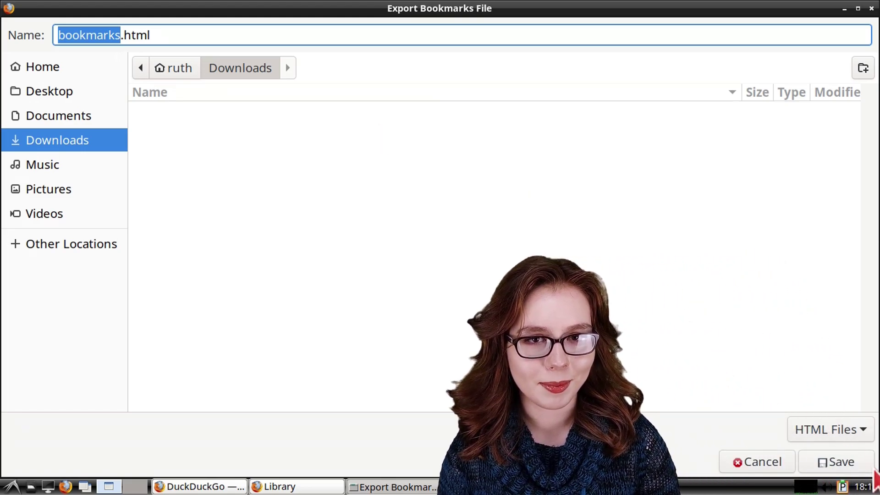
pyautogui.click(864, 467)
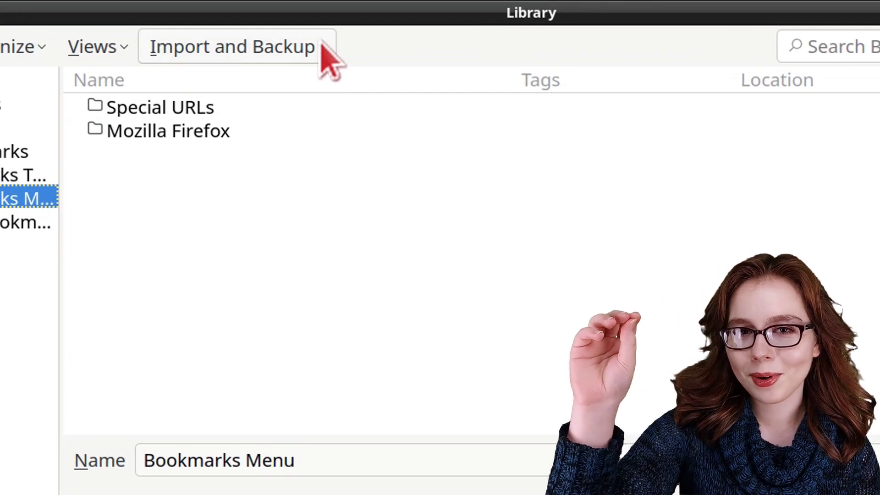
# Step: Import bookmarks back from the exported bookmarks.html file
pyautogui.click(322, 44)
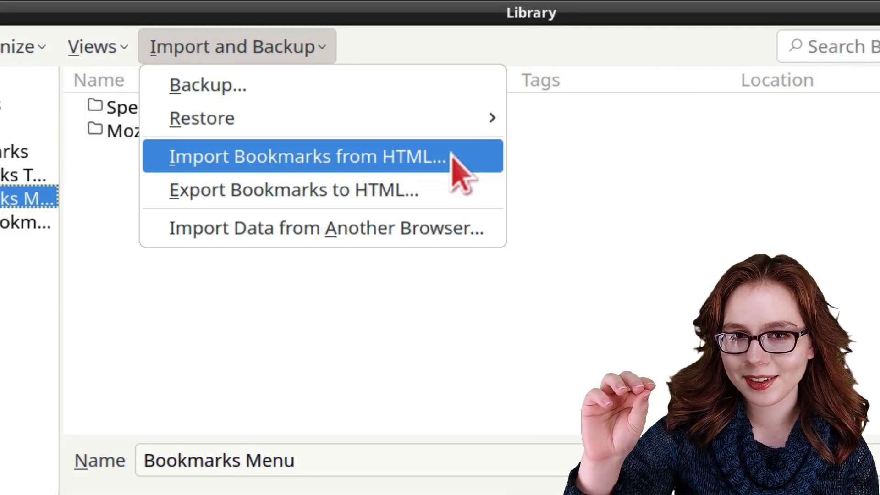
pyautogui.click(451, 155)
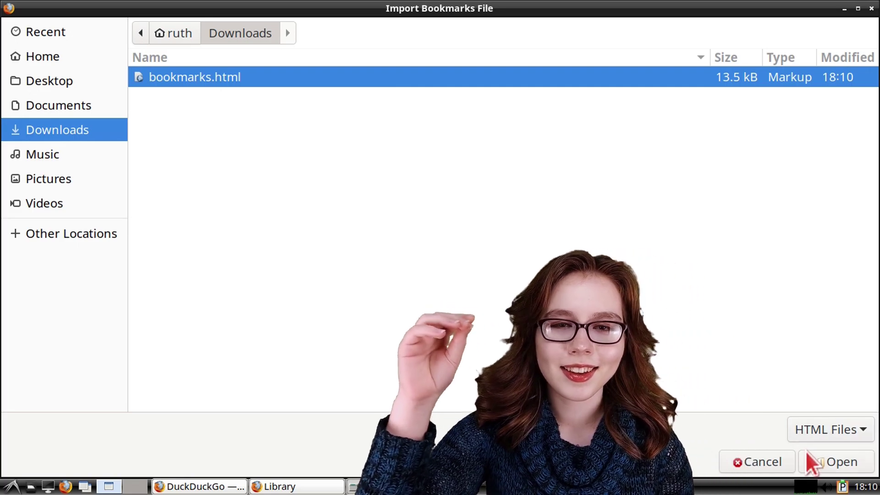
pyautogui.click(807, 459)
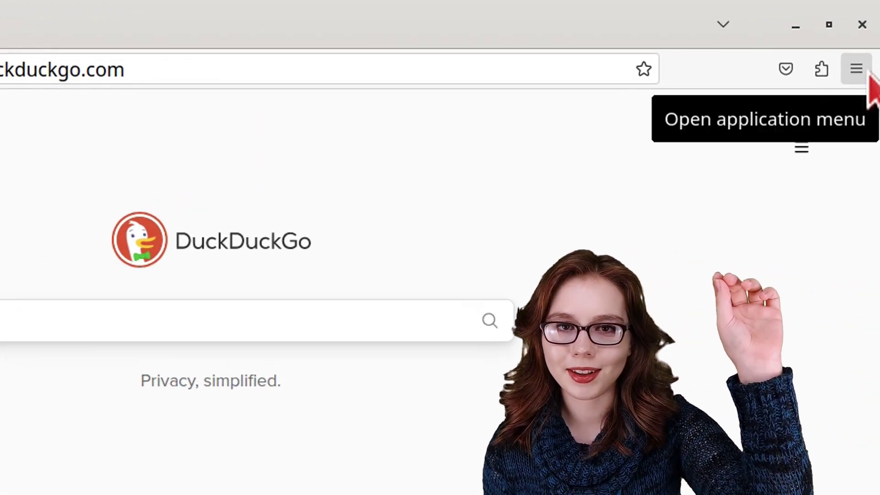
# Step: Make Firefox the default browser in Settings, then open and close the print preview
pyautogui.click(868, 75)
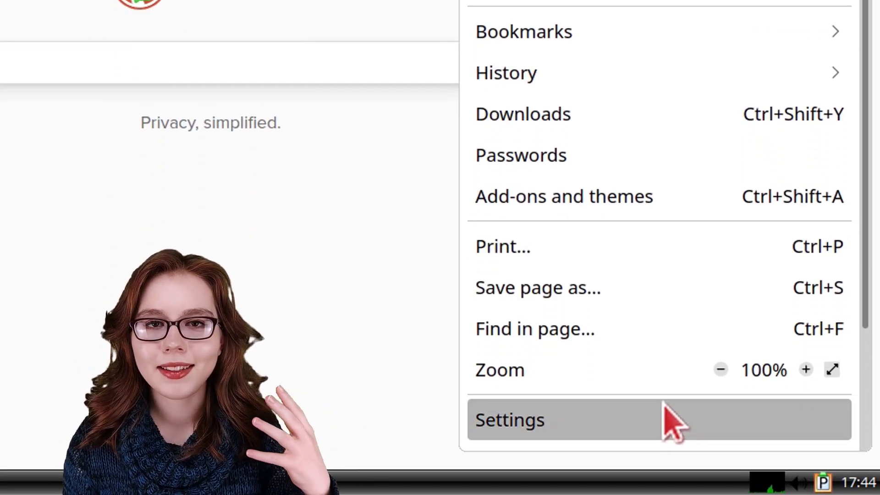
pyautogui.click(668, 419)
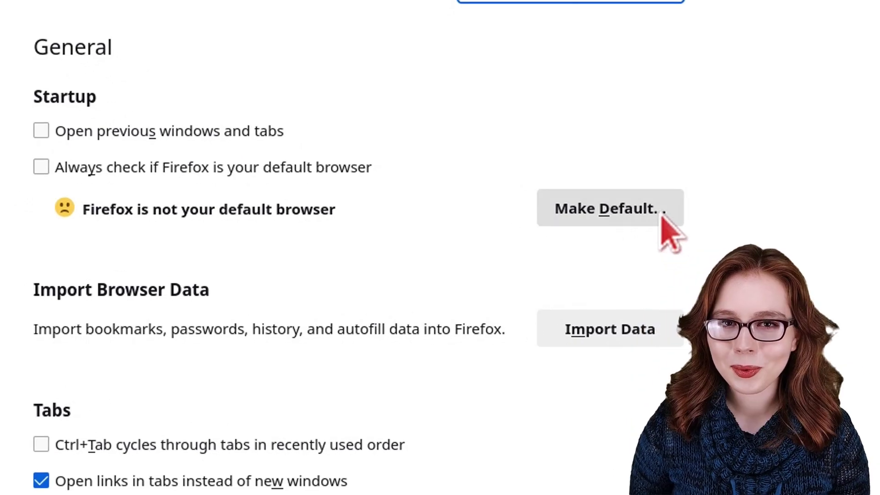
pyautogui.click(661, 219)
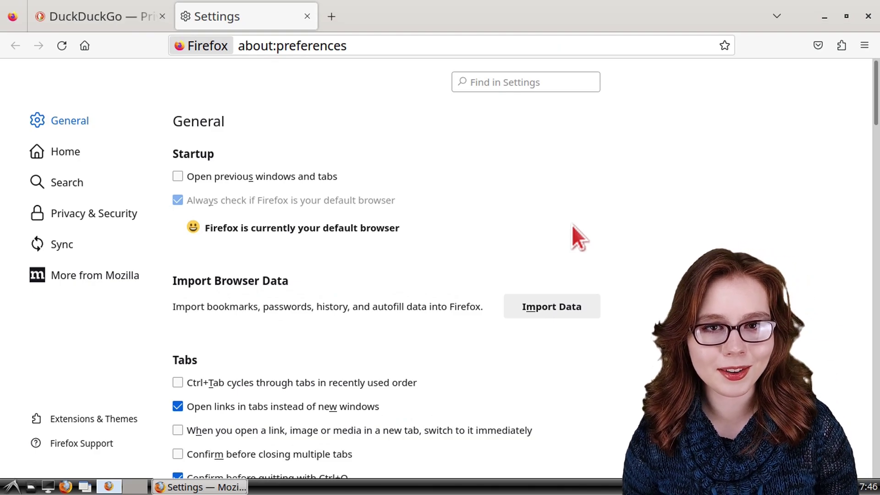
pyautogui.hotkey('ctrl', 'p')
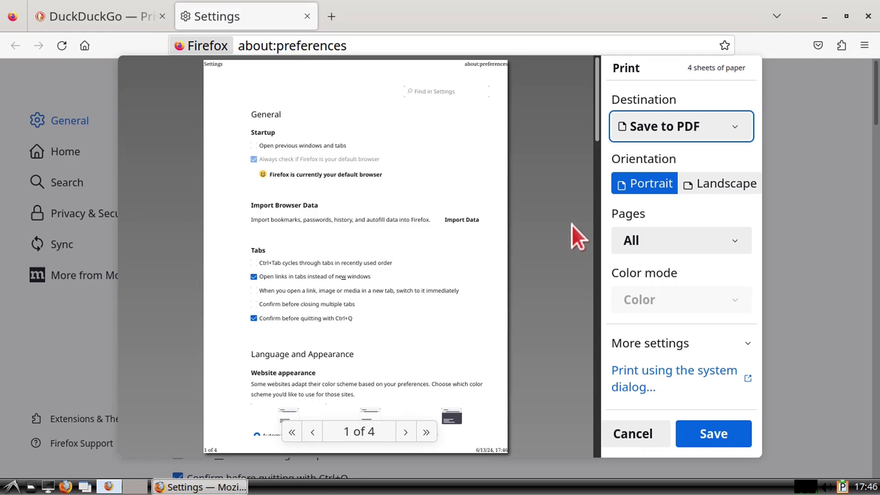
pyautogui.click(632, 423)
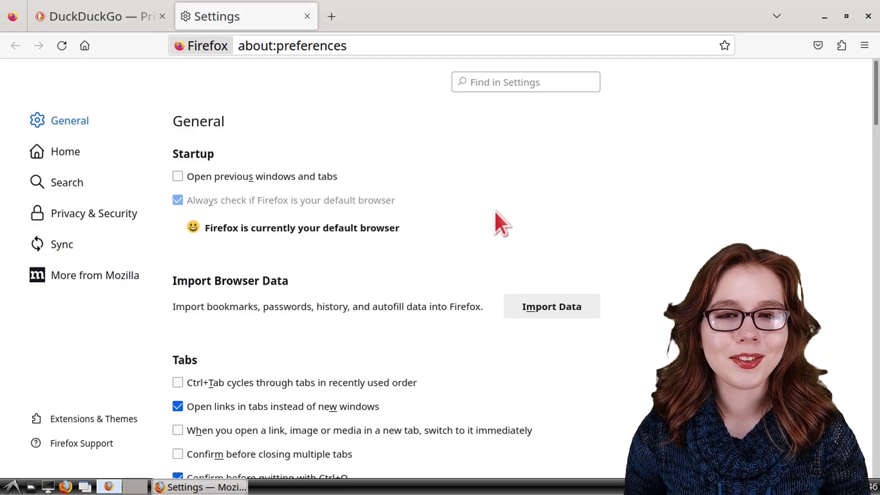
# Step: Open about:config past the risk warning, search 'print.prefer', and toggle print.prefer_system_dialog to true
pyautogui.click(398, 47)
pyautogui.write('about:c')
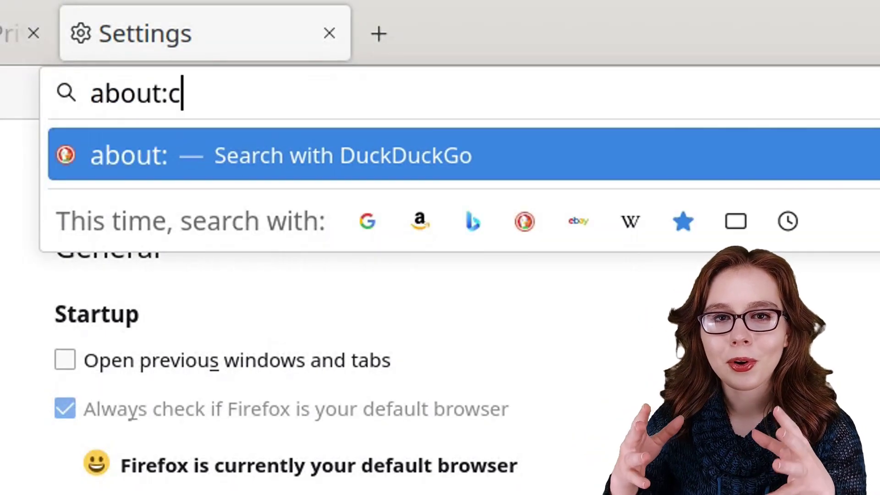
pyautogui.write('onfig')
pyautogui.press('Return')
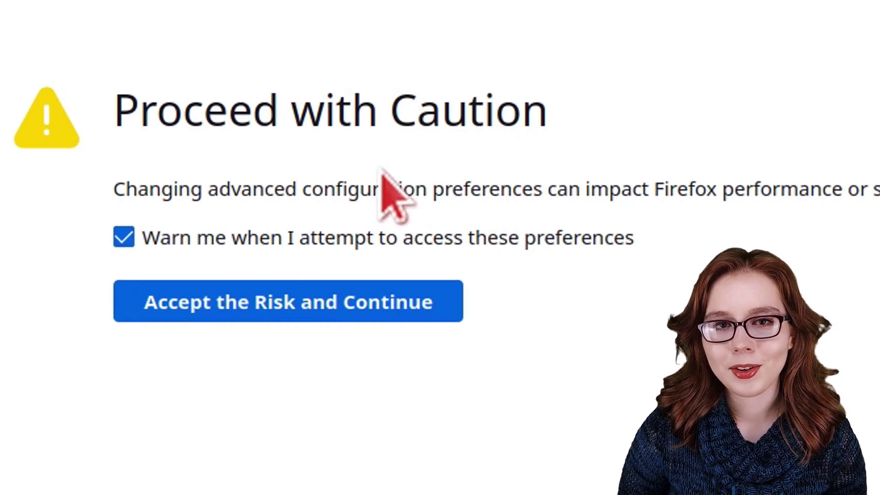
pyautogui.click(383, 302)
pyautogui.write('pr')
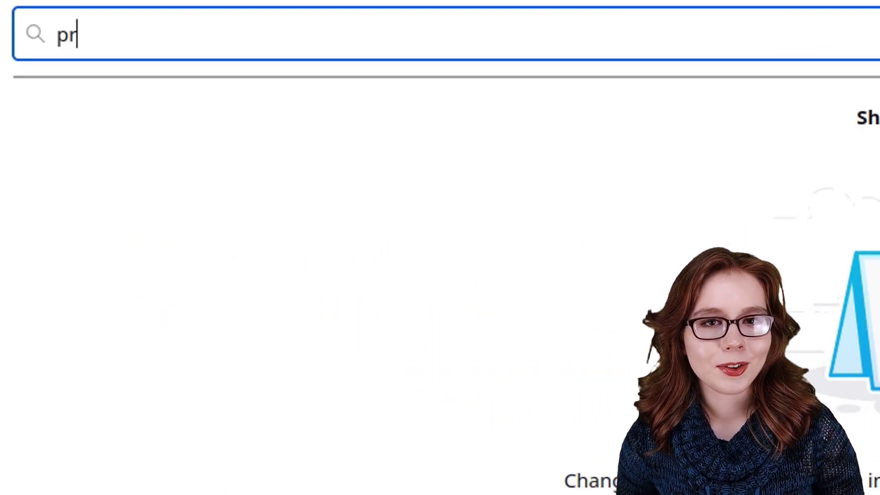
pyautogui.write('int.')
pyautogui.write('fer')
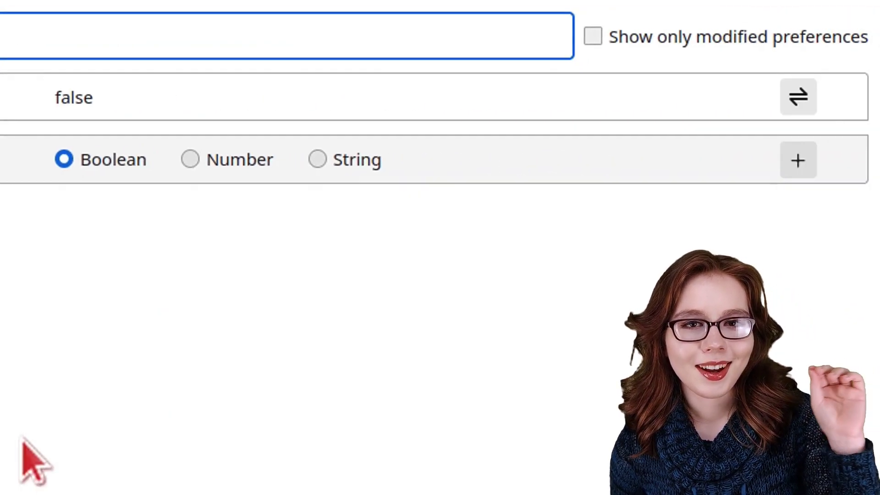
pyautogui.click(798, 99)
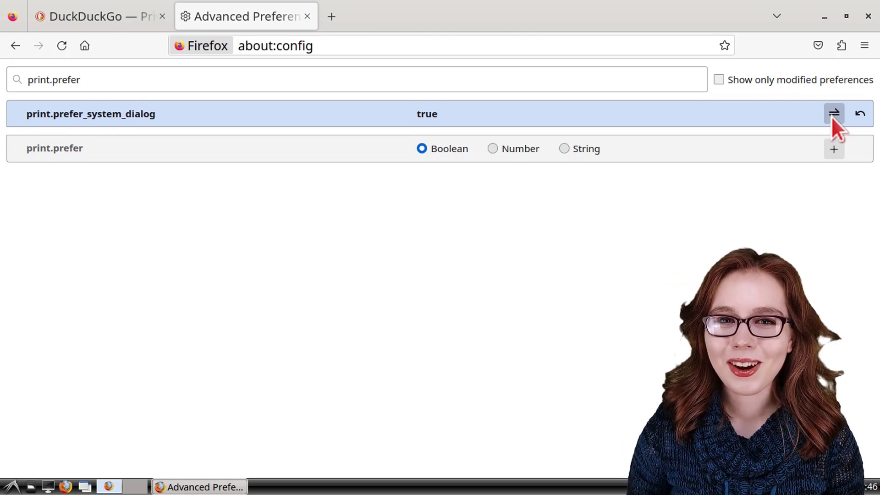
# Step: Bring up the system Print dialog and lower the Page Setup scale to 95%
pyautogui.hotkey('ctrl', 'p')
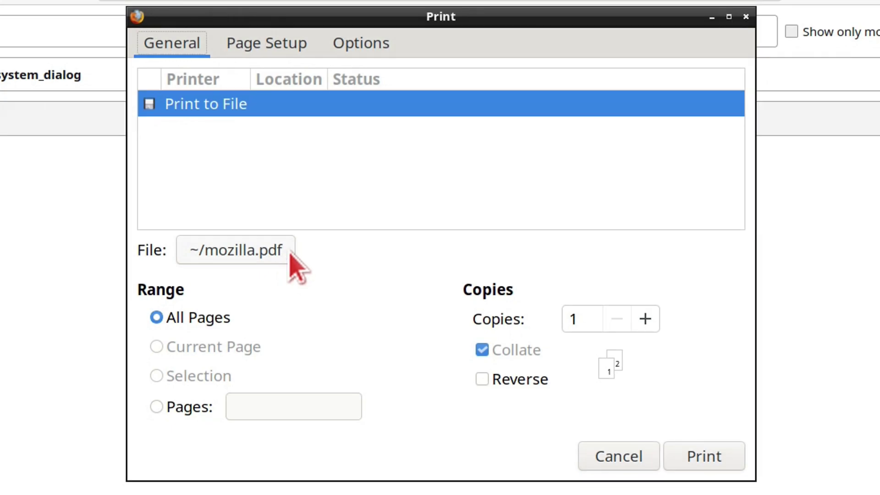
pyautogui.click(273, 44)
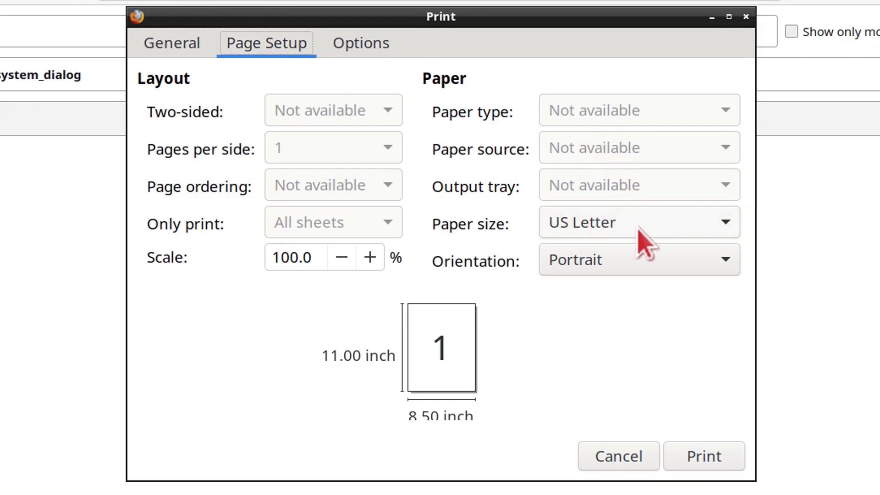
pyautogui.click(343, 265)
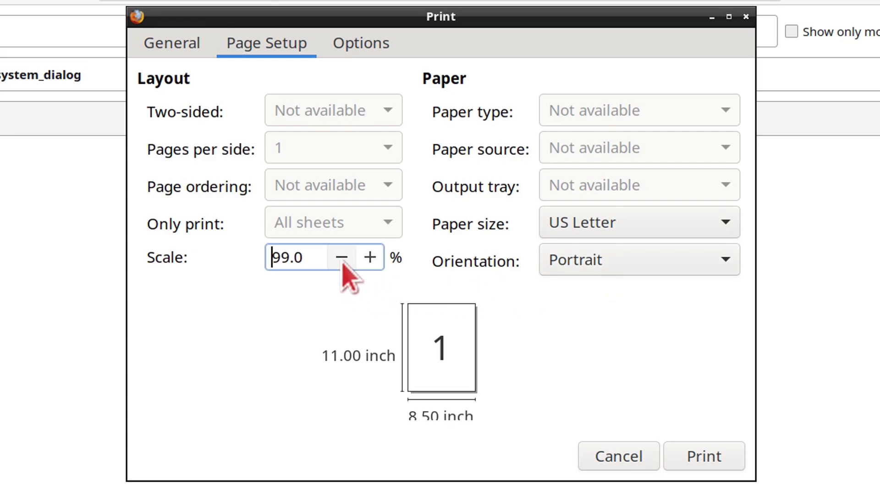
# Step: Set the Left header to --blank--, uncheck Ignore Scaling, and print
pyautogui.click(393, 51)
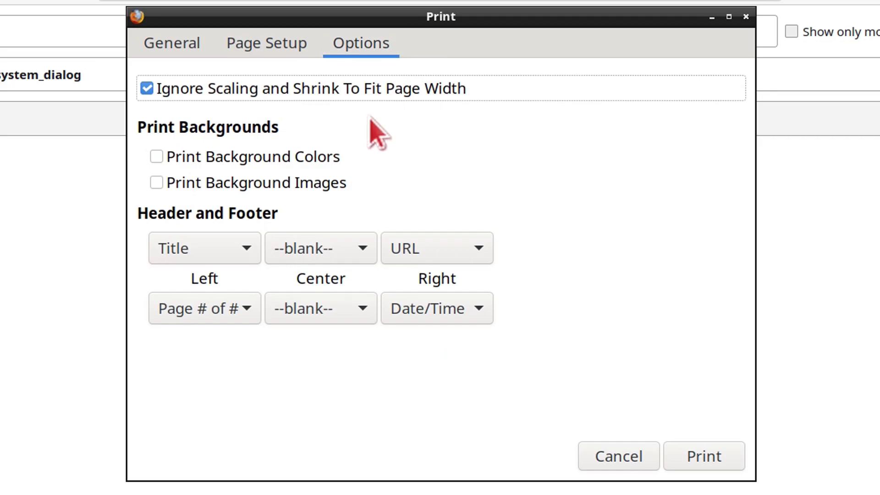
pyautogui.click(230, 260)
pyautogui.click(212, 228)
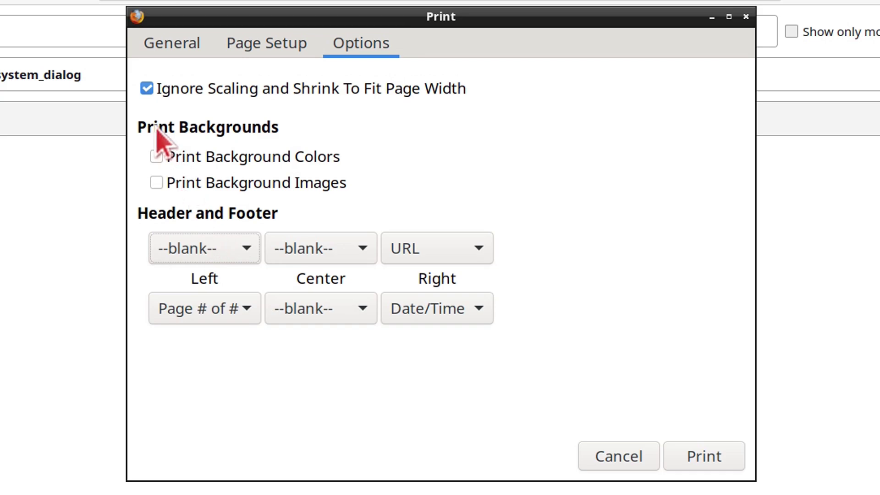
pyautogui.click(147, 89)
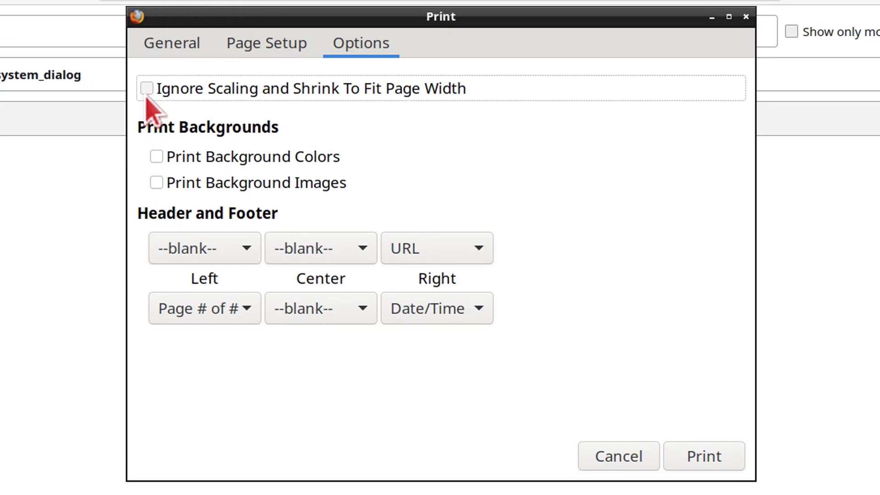
pyautogui.click(717, 467)
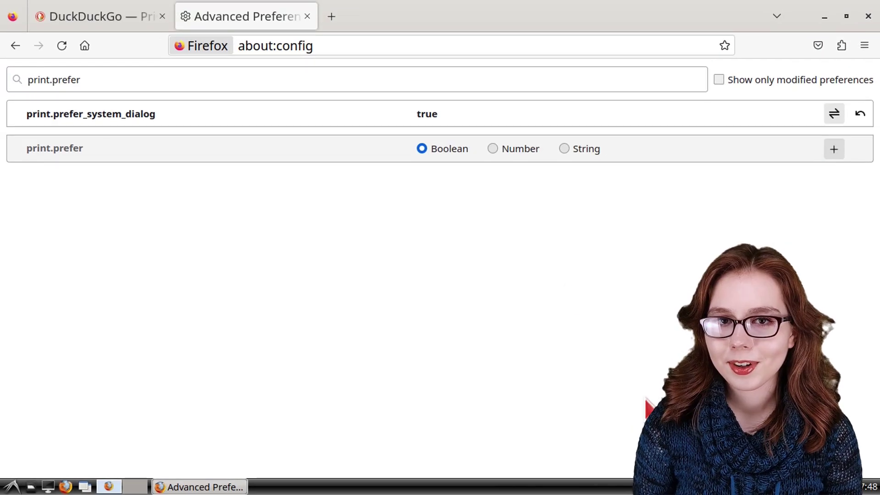
# Step: Replace the about:config search text with 'mousewheel.with_control.action'
pyautogui.click(364, 82)
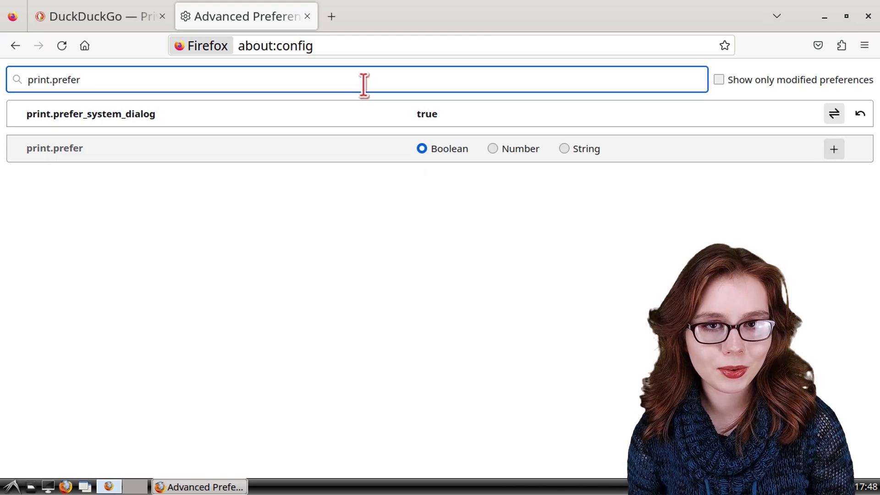
pyautogui.hotkey('ctrl', 'shift', 'Left')
pyautogui.hotkey('ctrl', 'shift', 'Left')
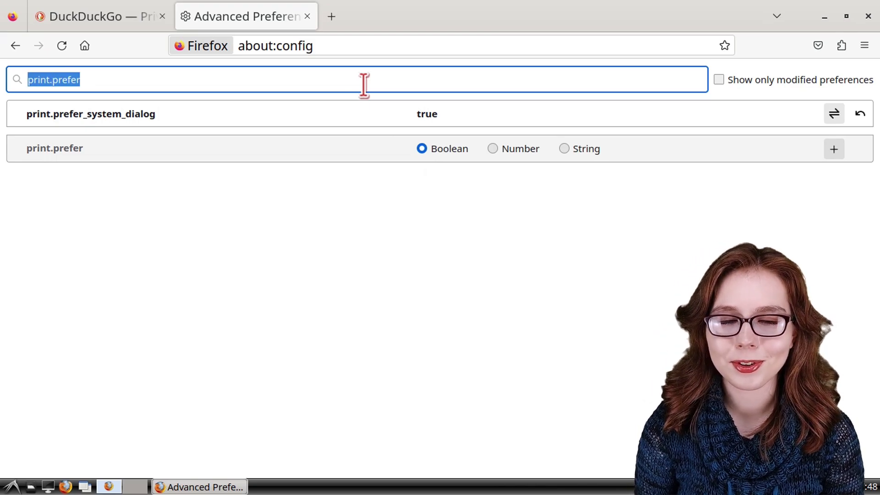
pyautogui.write('mousewheel.w')
pyautogui.write('ith')
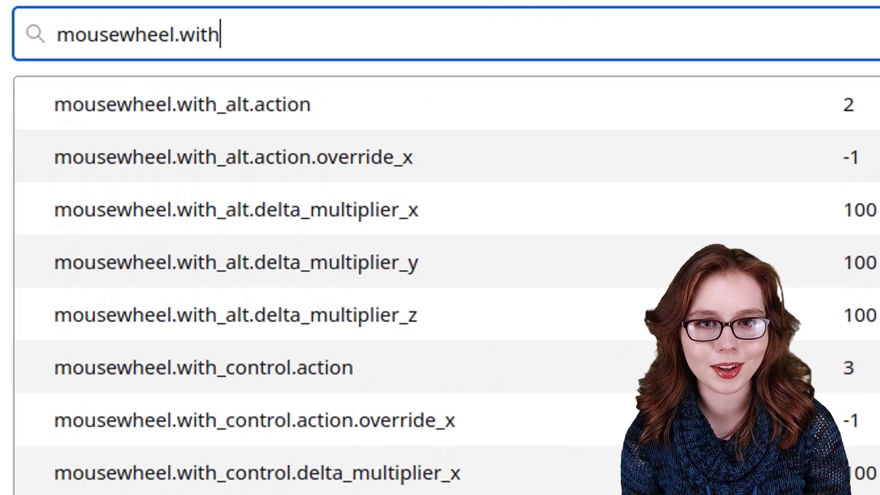
pyautogui.write('_control.action')
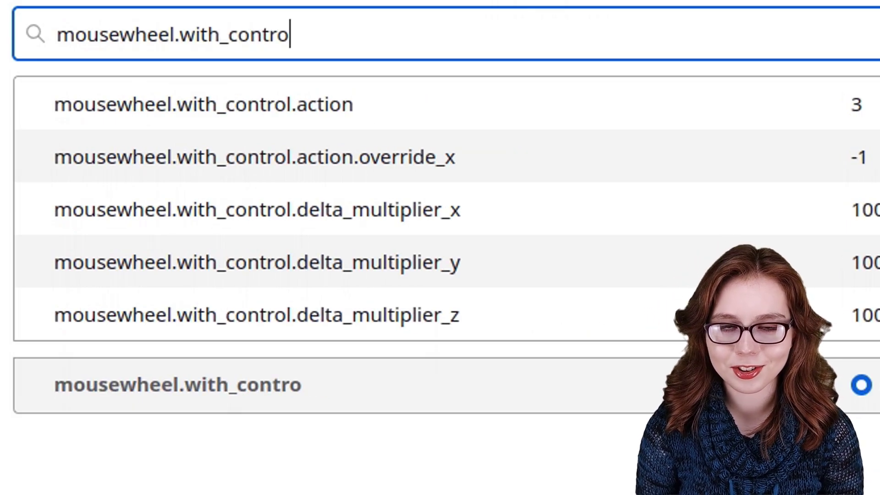